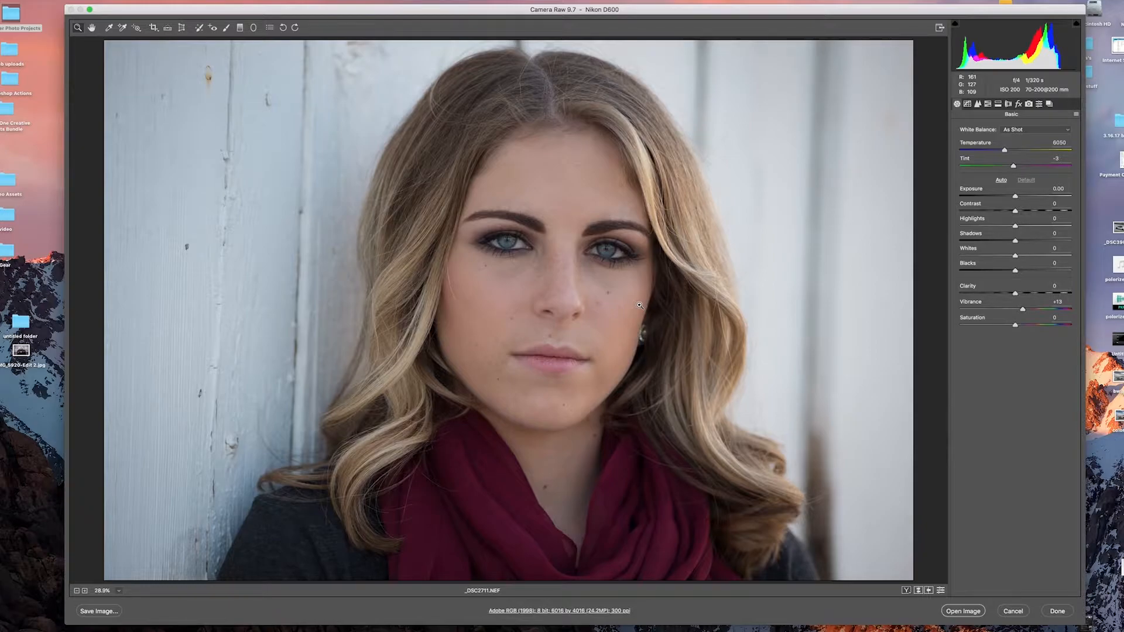
- Set the raw photo's white balance to Shade and slightly lift the shadows
left_click(1035, 131)
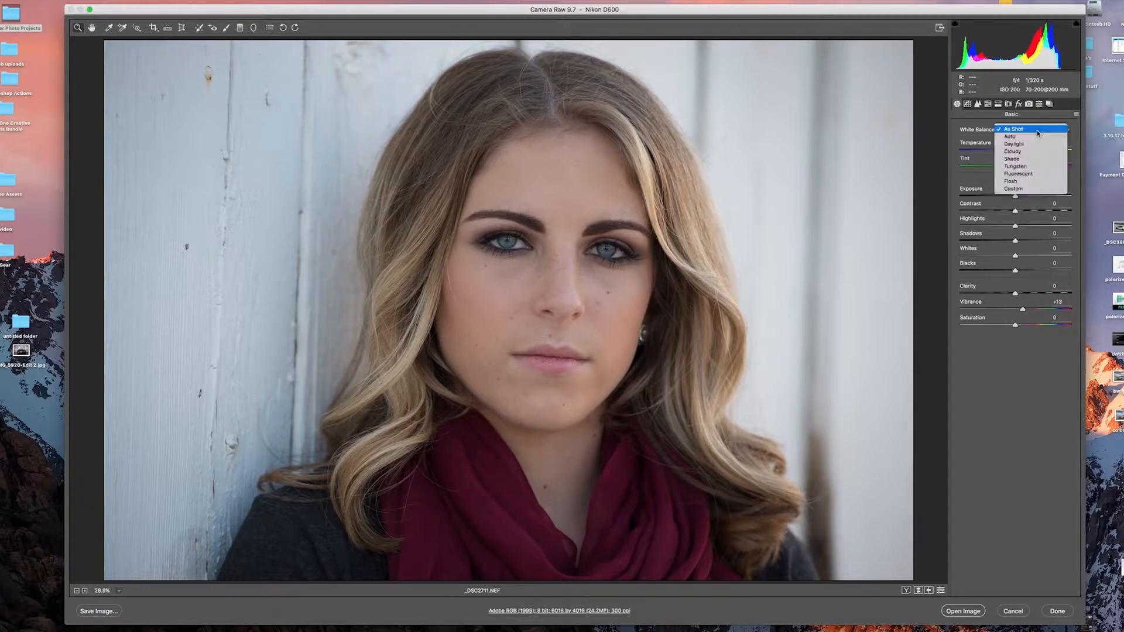
left_click(1021, 159)
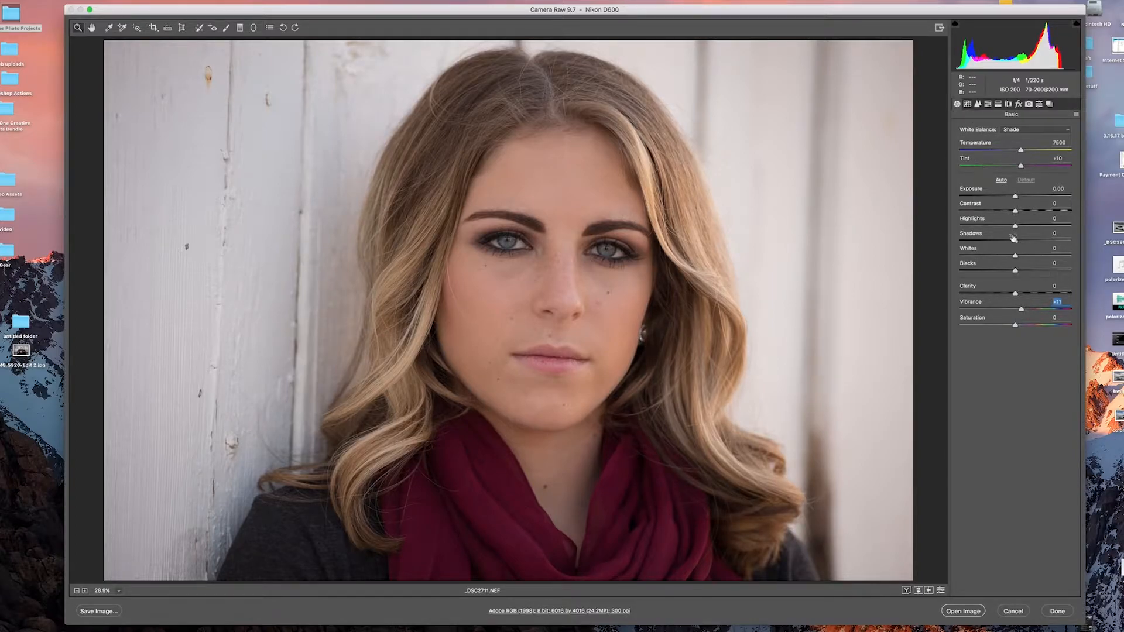
left_click_drag(1014, 245, 1018, 242)
- Slightly raise the raw photo's sharpening amount and its sharpening masking
left_click(970, 105)
left_click(978, 104)
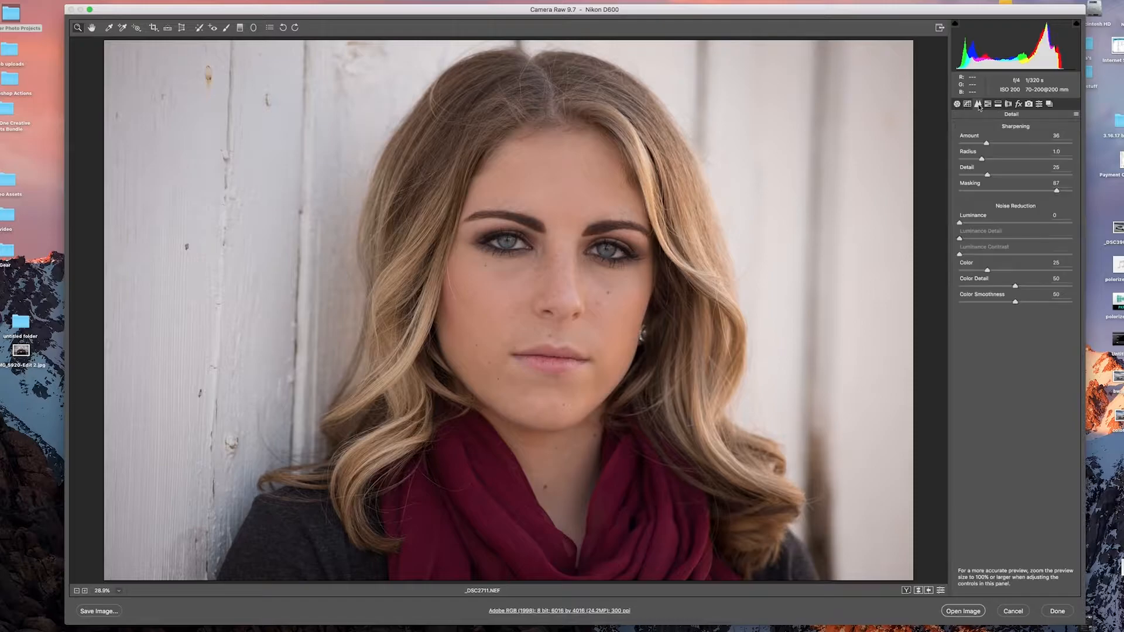
left_click_drag(986, 145, 990, 146)
left_click_drag(1057, 194, 1060, 195, "alt")
- Review the color and lens correction settings, and set the post-crop vignette amount to about -18
left_click(988, 104)
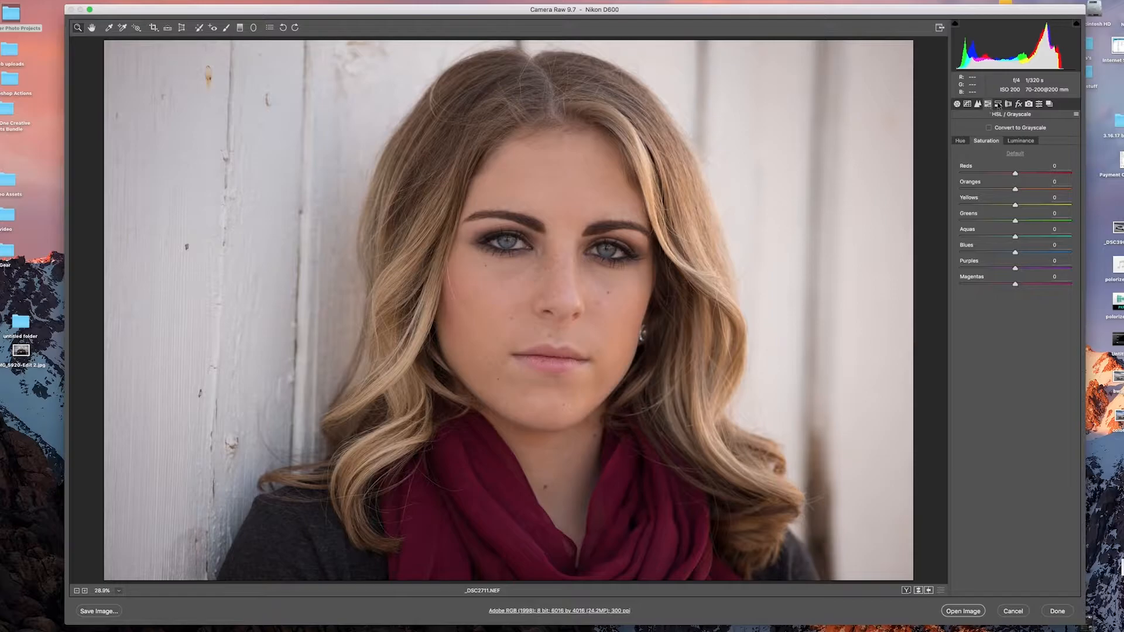
left_click(998, 104)
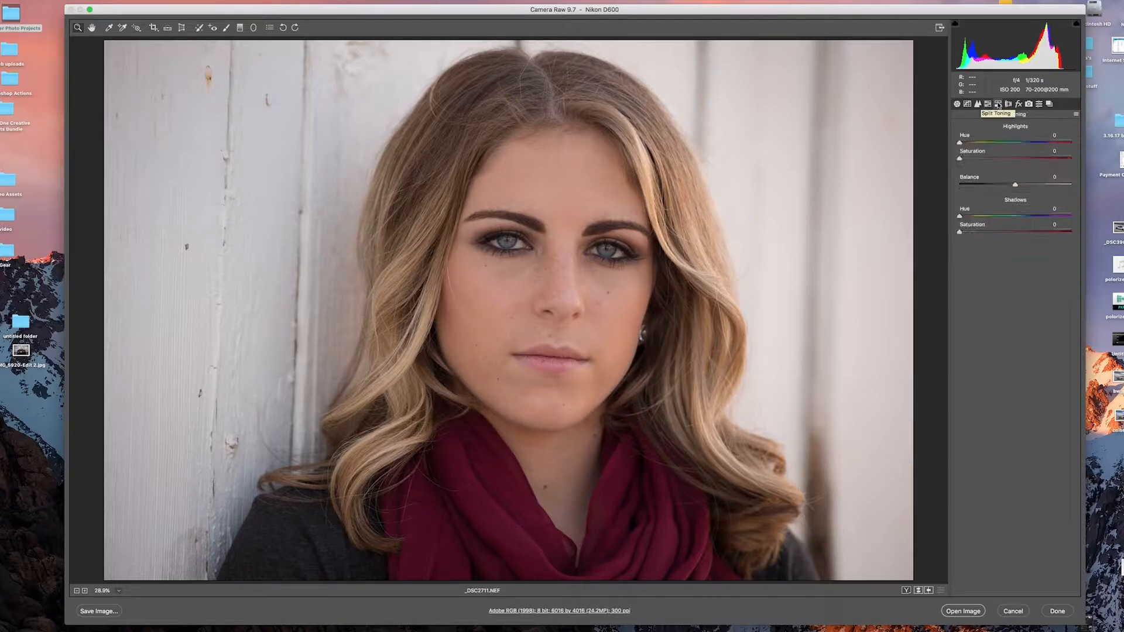
left_click(1011, 104)
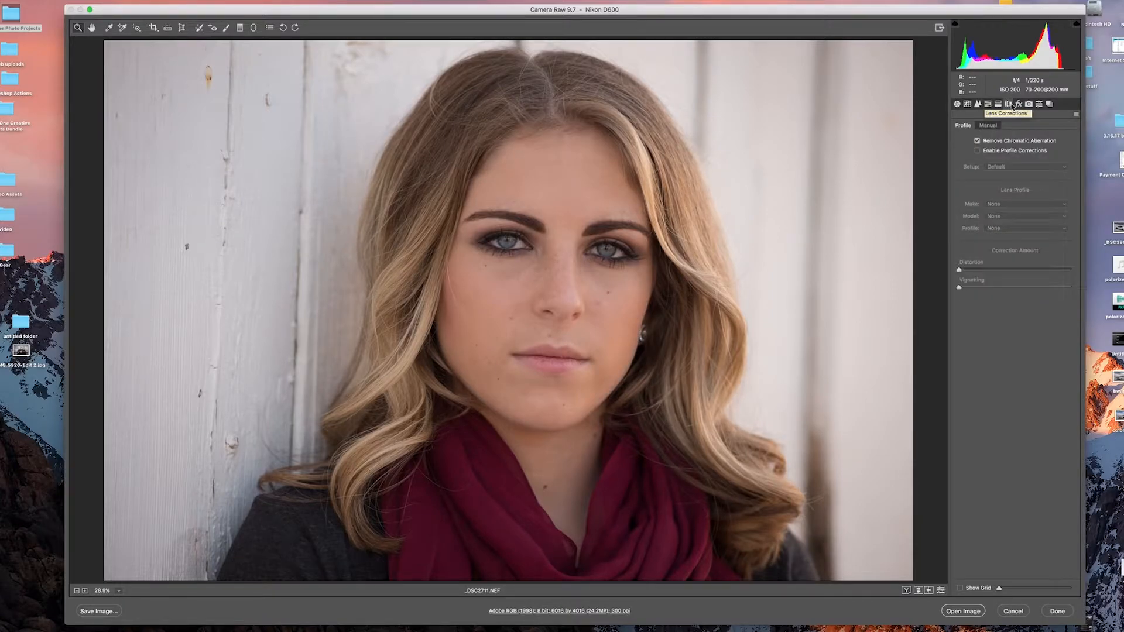
left_click(1019, 104)
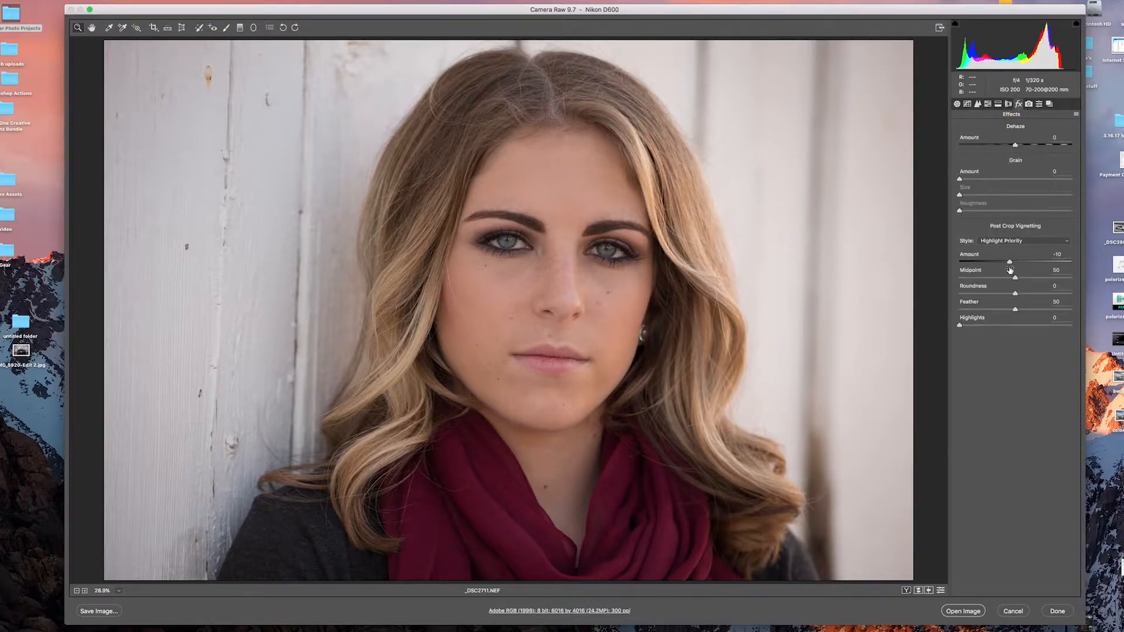
left_click_drag(1010, 264, 1007, 266)
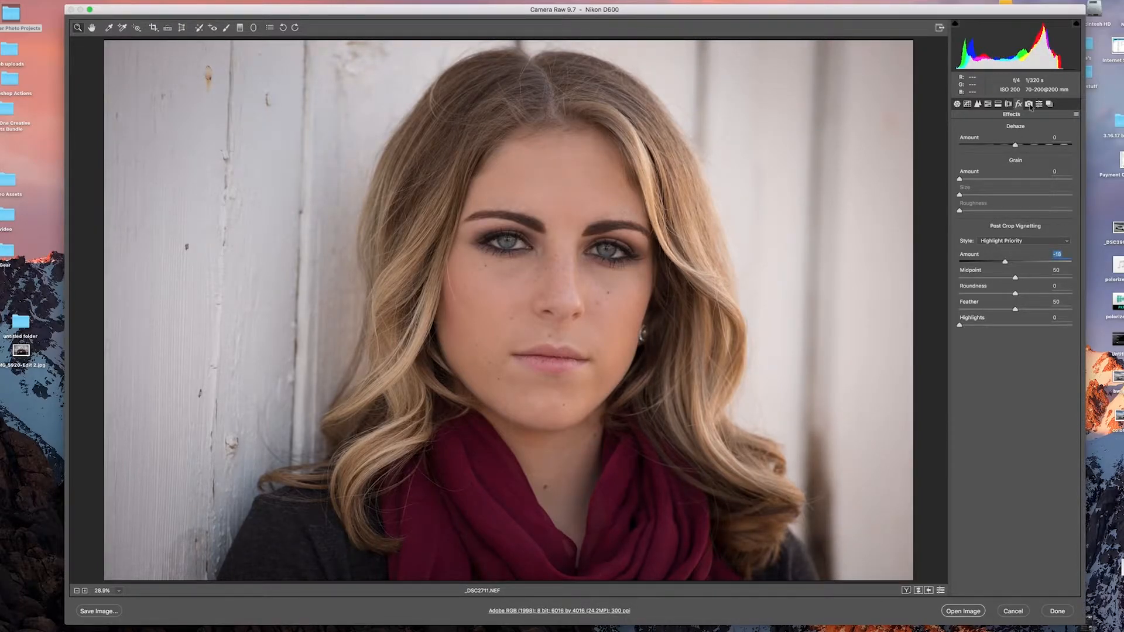
- Open the developed raw portrait in Photoshop and duplicate its Background layer
left_click(1029, 104)
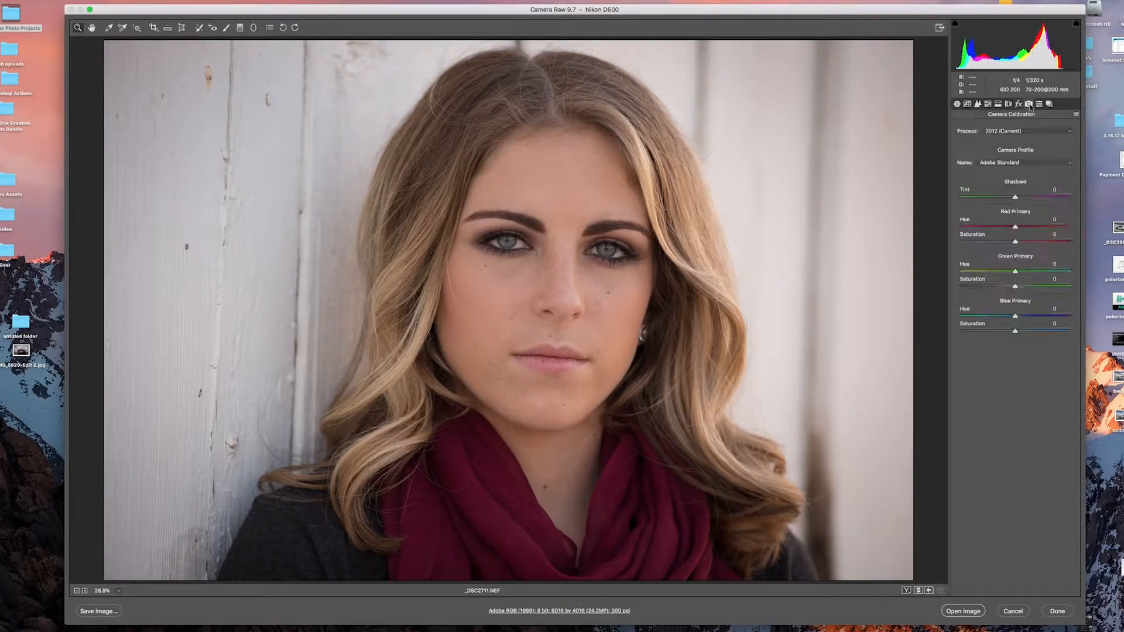
left_click(963, 612)
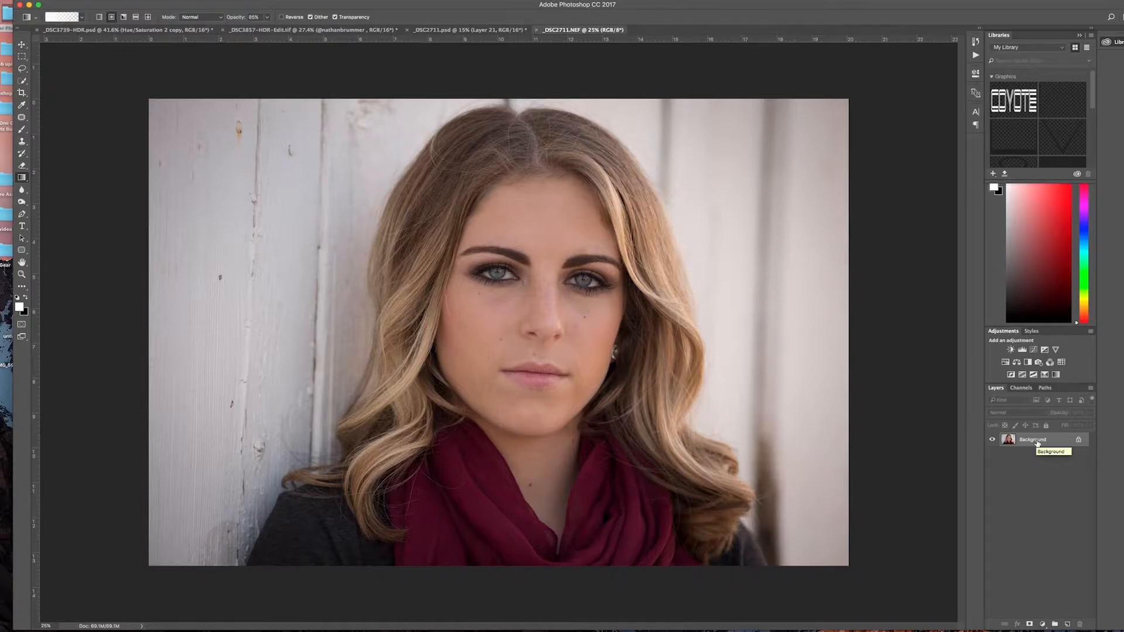
key("super+j")
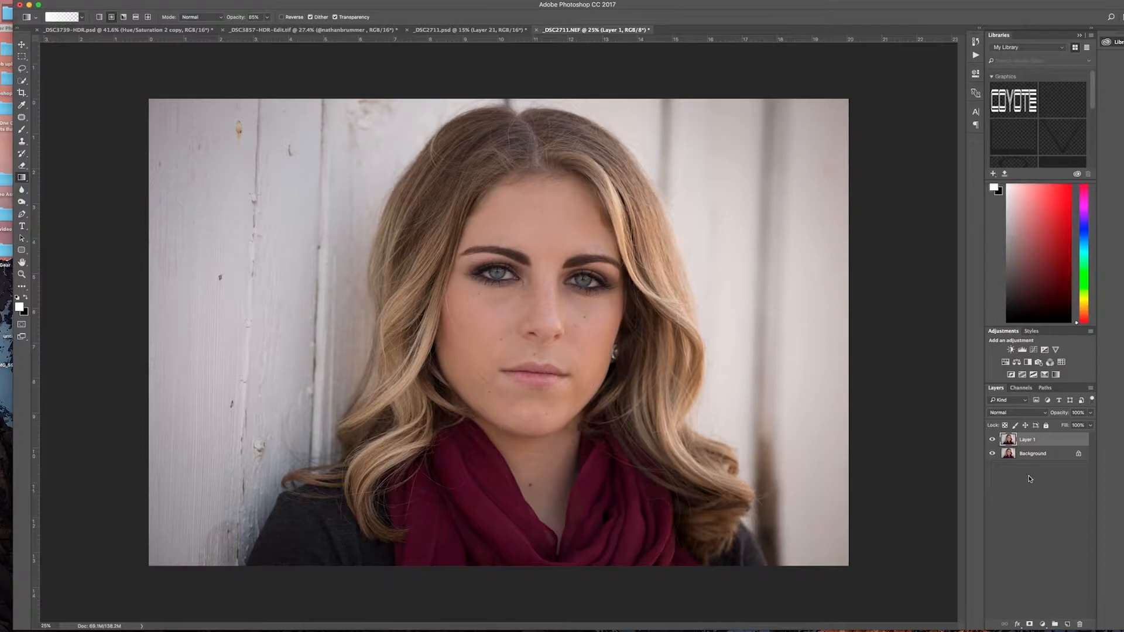
- Add an empty layer above the portrait copy and set up the Clone Stamp with a 45 px brush for close-up work
left_click(1067, 625)
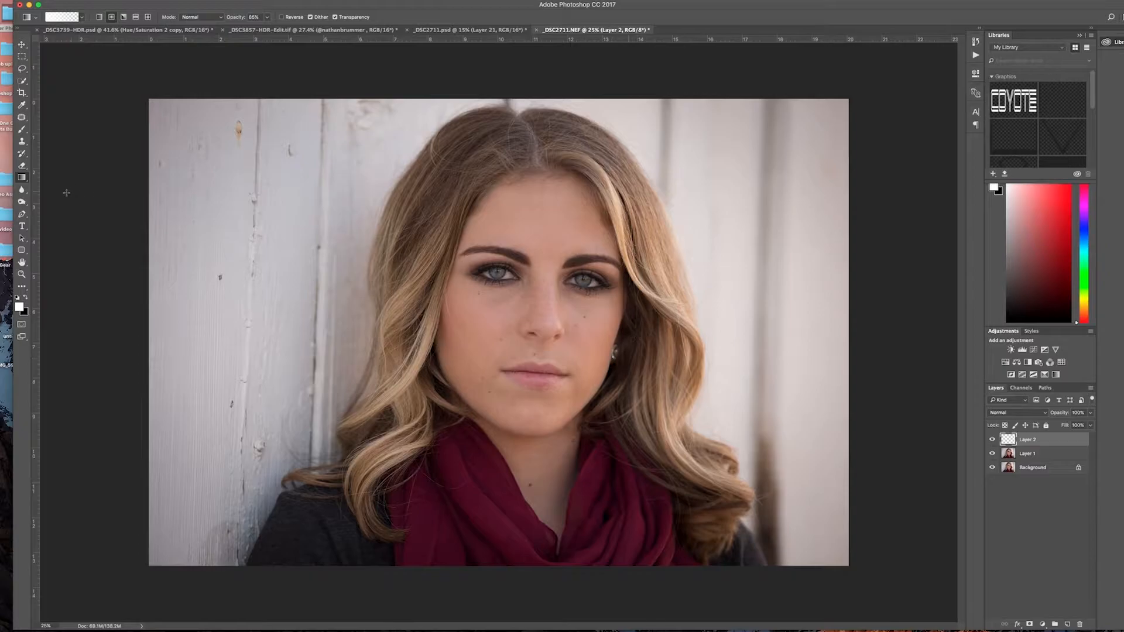
left_click(22, 141)
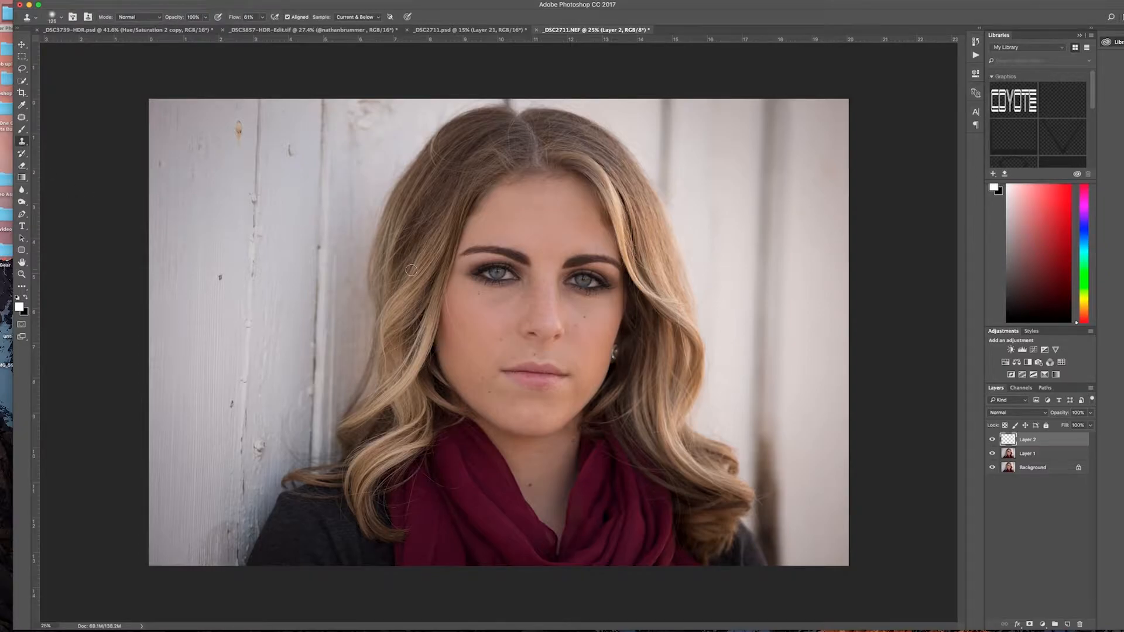
scroll(578, 343, "up", 5)
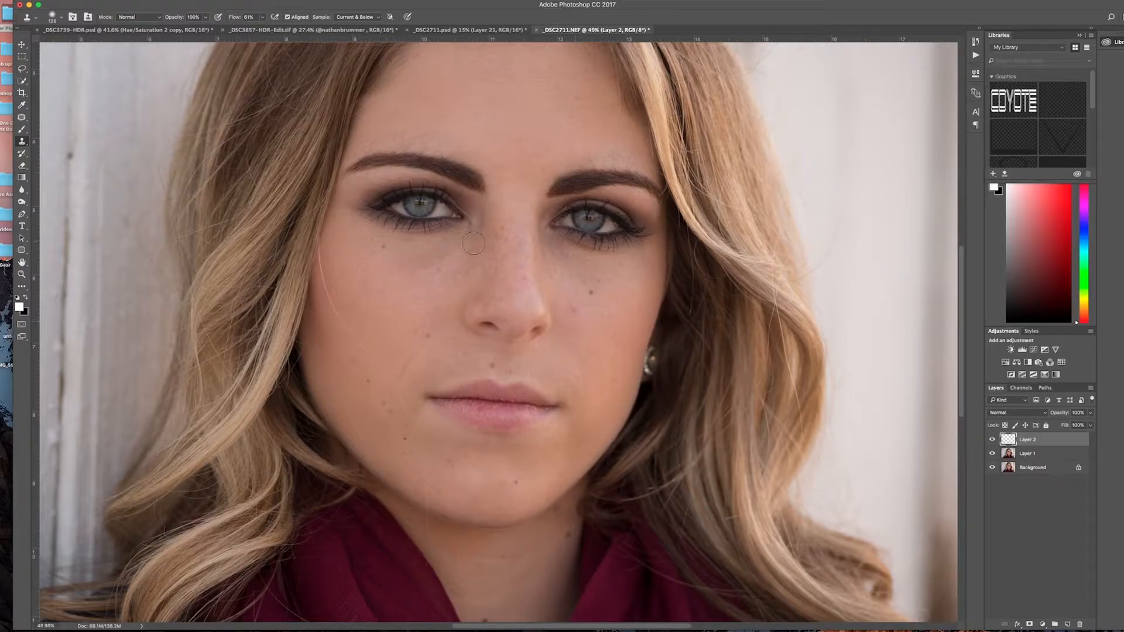
key("bracketleft")
key("bracketleft")
key("bracketleft")
key("bracketleft")
key("bracketleft")
key("bracketleft")
key("bracketleft")
- Clone away small blemishes on the cheeks beside the nose and around the mouth using nearby skin
left_click(595, 317, "alt")
left_click(575, 309)
left_click(575, 311)
left_click(572, 314, "alt")
left_click(568, 345)
scroll(440, 417, "up", 3)
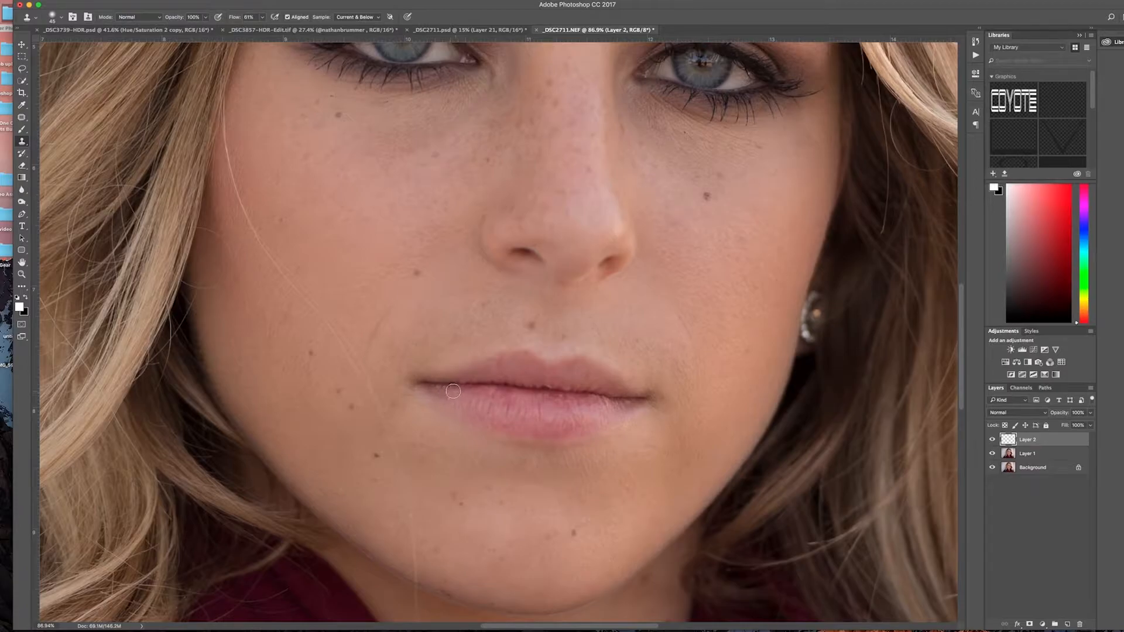
left_click_drag(557, 401, 569, 424)
left_click(489, 162)
scroll(540, 446, "down", 4)
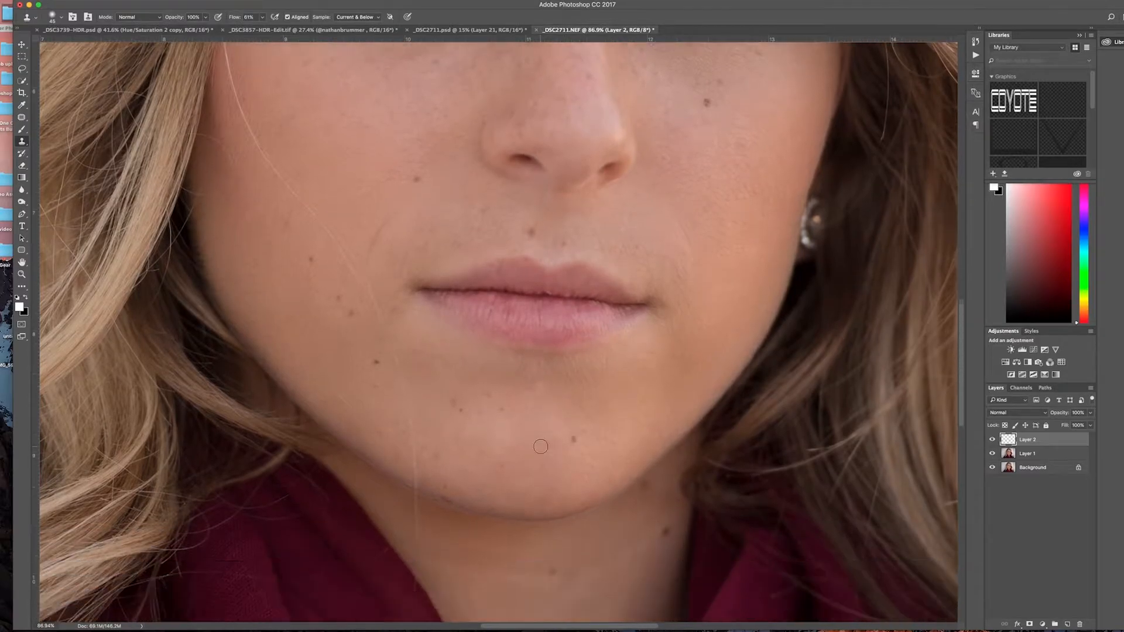
- Clone smooth forehead skin over the fine marks and stray hairs above both eyebrows
scroll(541, 447, "up", 6)
scroll(540, 446, "left", 2)
scroll(541, 446, "up", 5)
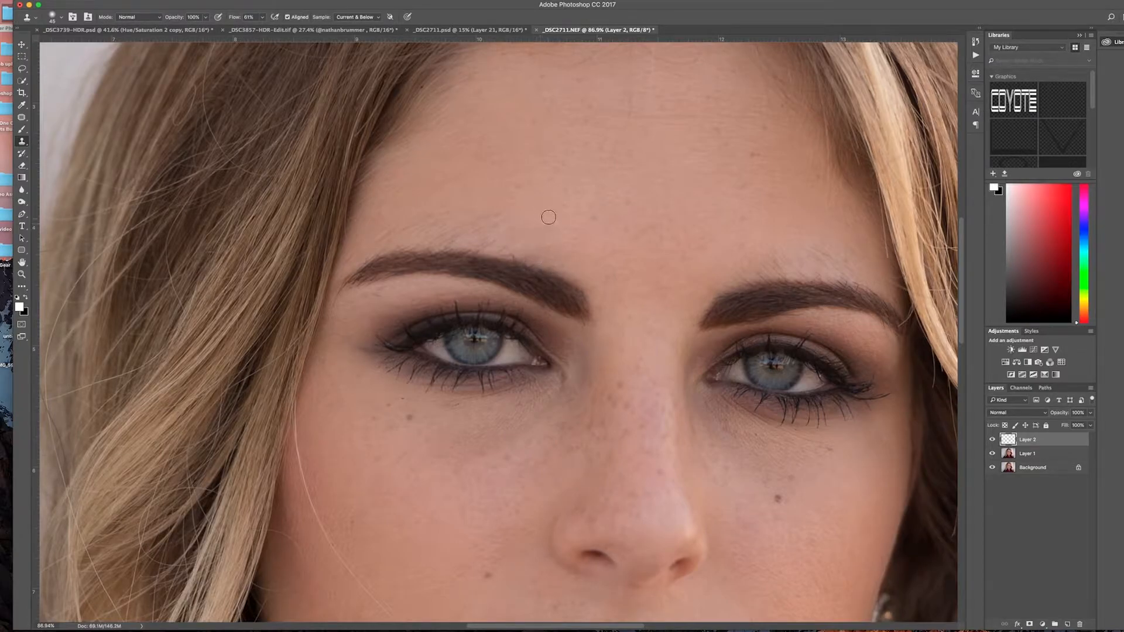
left_click(476, 202, "alt")
mouse_move(496, 216)
left_mouse_down()
mouse_move(478, 219)
mouse_move(505, 236)
mouse_move(522, 229)
mouse_move(487, 244)
mouse_move(430, 227)
left_mouse_up()
left_click(487, 206, "alt")
left_click(516, 213, "alt")
left_click(518, 214, "alt")
left_click(514, 222, "alt")
left_click(462, 204, "alt")
left_click(759, 229, "alt")
mouse_move(801, 241)
left_mouse_down()
mouse_move(826, 252)
mouse_move(809, 257)
left_mouse_up()
left_click(733, 260, "alt")
- Clone away the small marks and stray specks beneath both eyes with a smaller brush
scroll(742, 241, "down", 3)
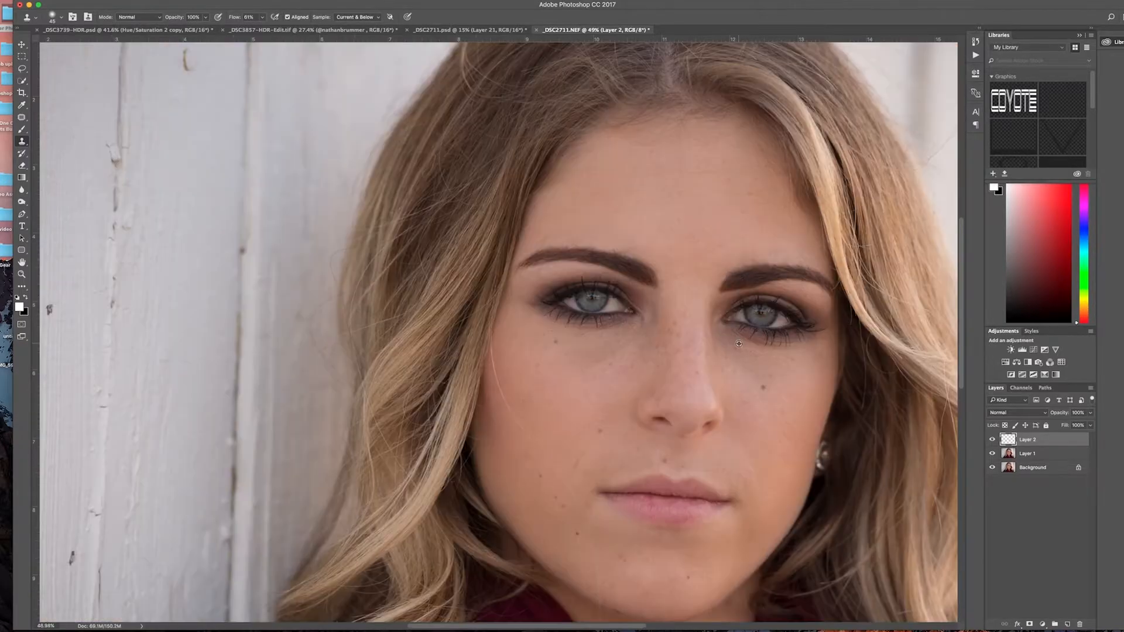
scroll(756, 357, "up", 3)
key("bracketleft")
key("bracketleft")
key("bracketleft")
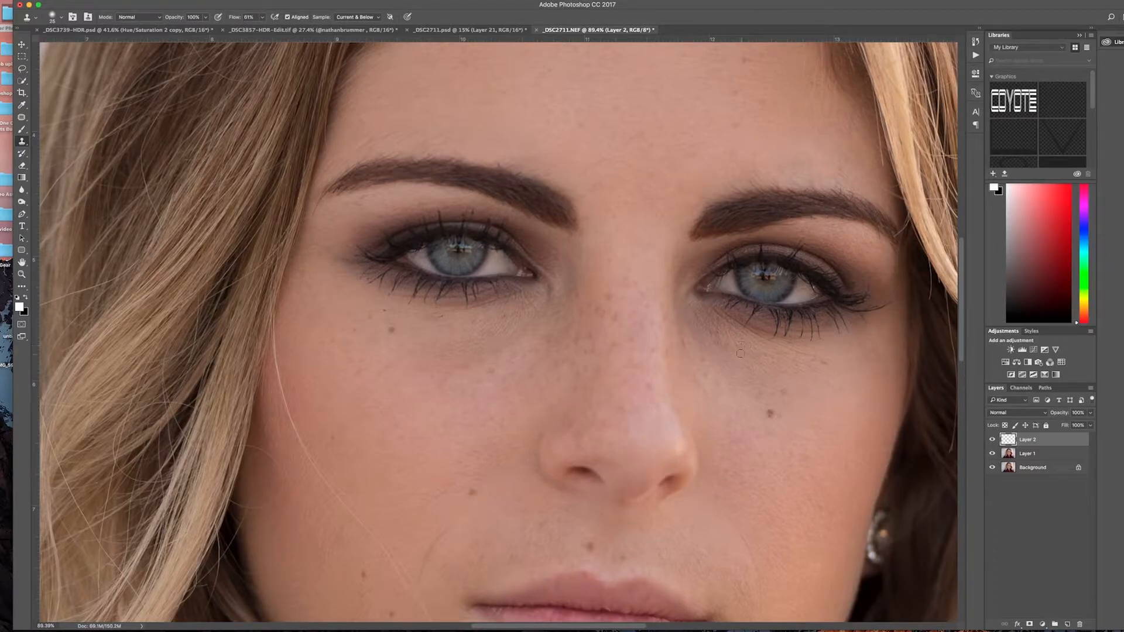
left_click_drag(726, 345, 717, 333)
left_click(432, 326, "alt")
left_click(440, 317)
left_click(385, 312)
- Compare the face with and without the cloned retouching layer at a wider view
scroll(900, 393, "down", 3)
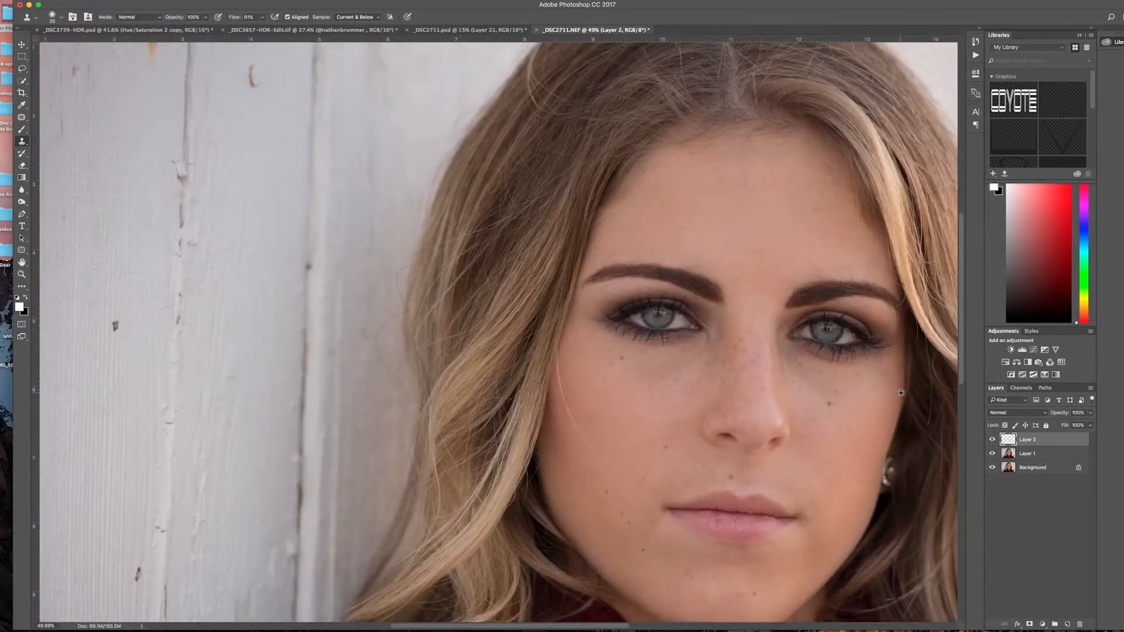
scroll(829, 449, "down", 3)
left_click(992, 440)
left_click(992, 440)
left_click(992, 441)
left_click(992, 440)
left_click(992, 440)
left_click(991, 440)
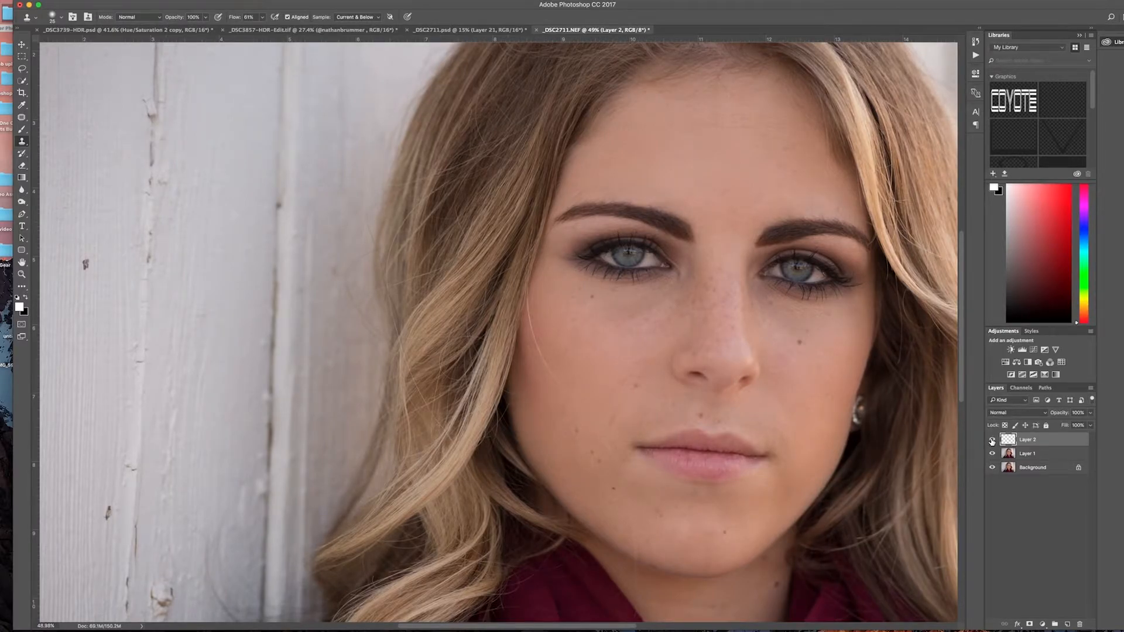
- Merge the cloned retouching layer down into Layer 1 and compare the merged result with the original
right_click(1038, 443)
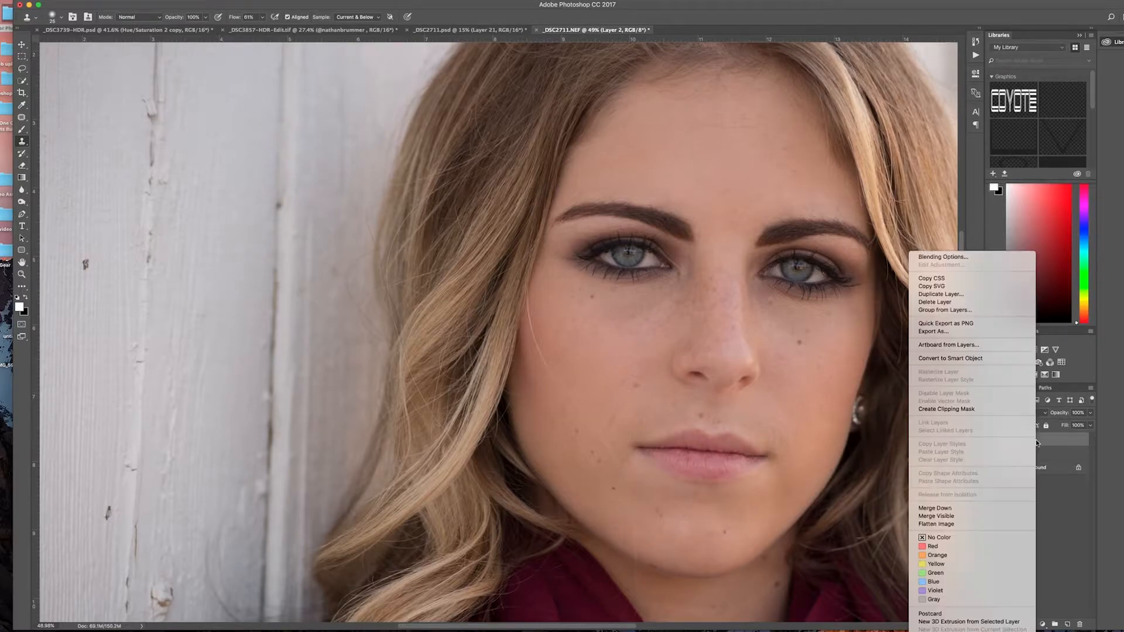
left_click(939, 509)
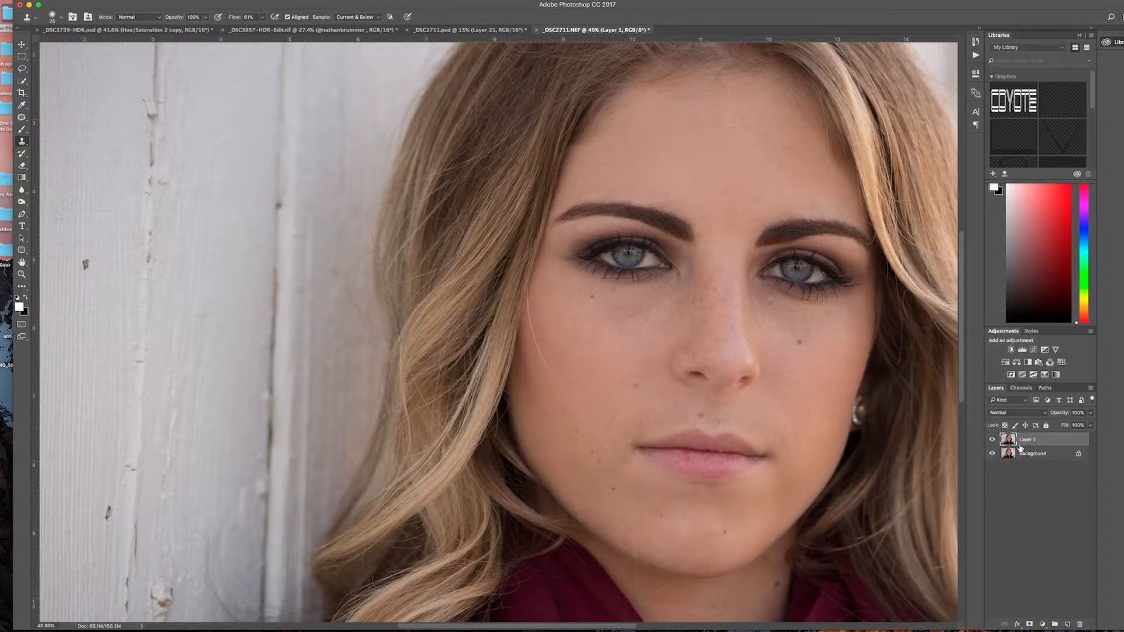
left_click(991, 442)
left_click(991, 441)
- Use the Healing Brush to retouch small spots beneath the eye on the image's right side
left_click(21, 118)
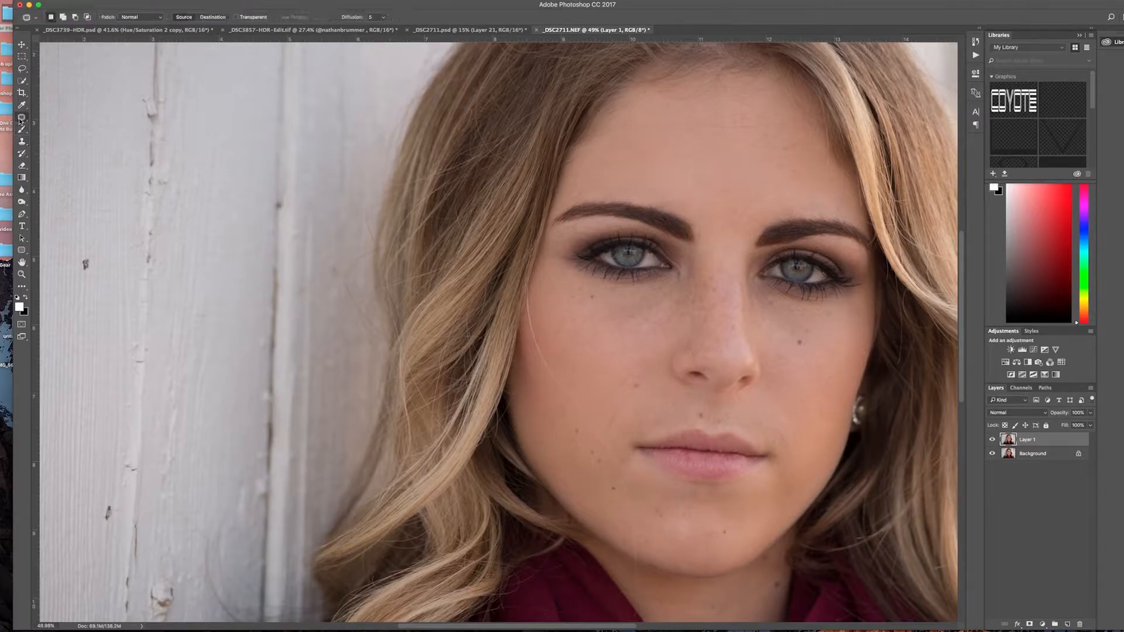
right_click(21, 118)
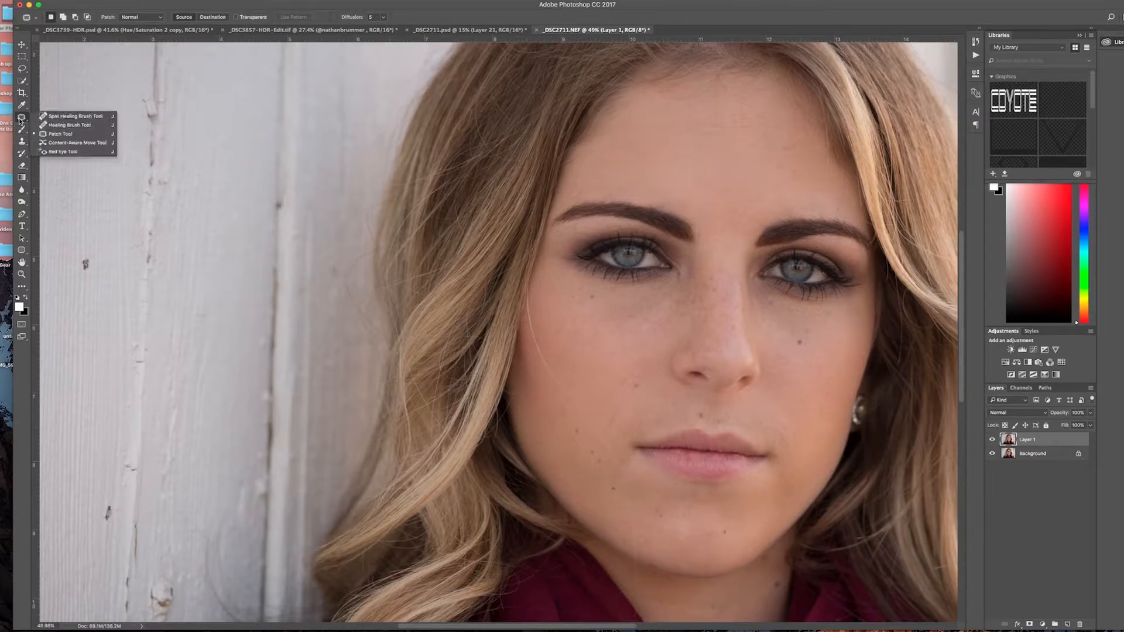
left_click(54, 118)
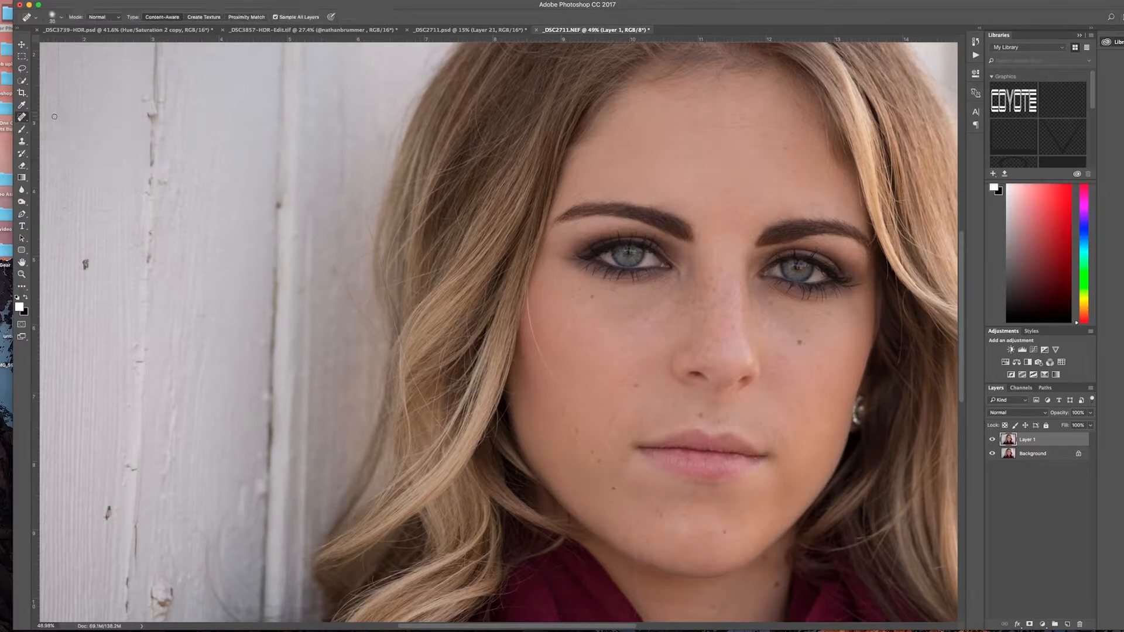
right_click(25, 120)
left_click(54, 128)
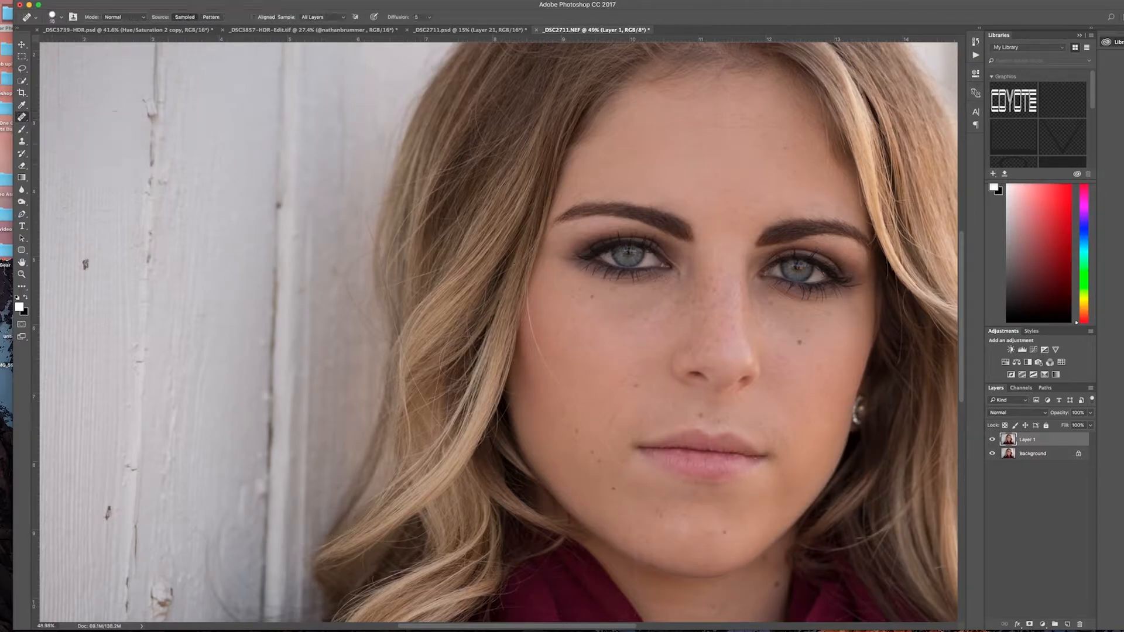
scroll(715, 420, "up", 3)
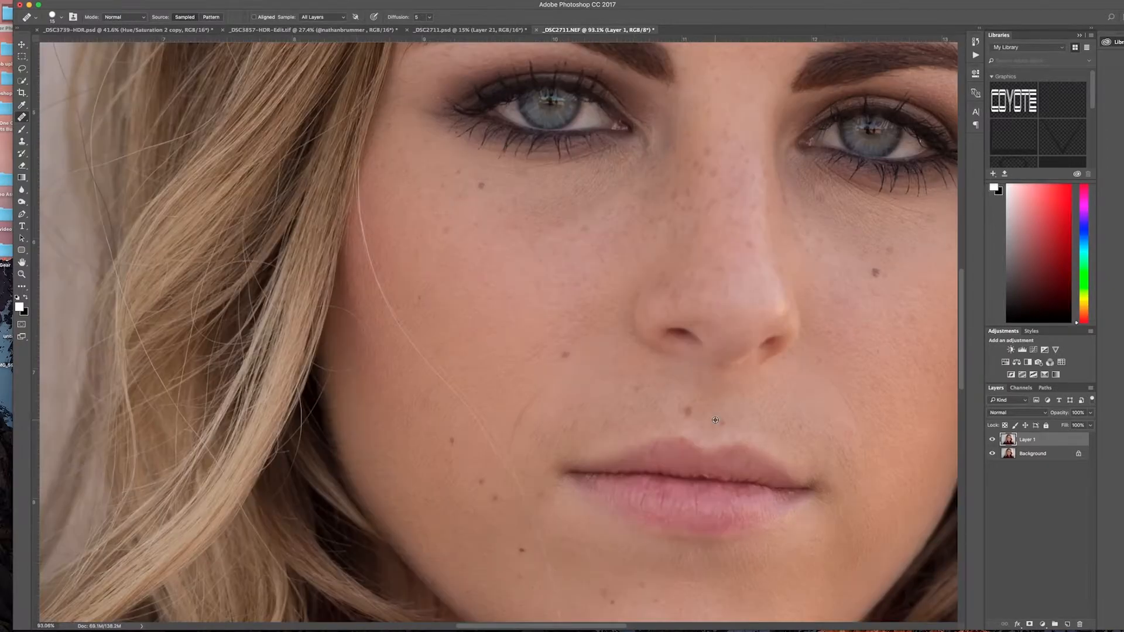
scroll(715, 421, "up", 5)
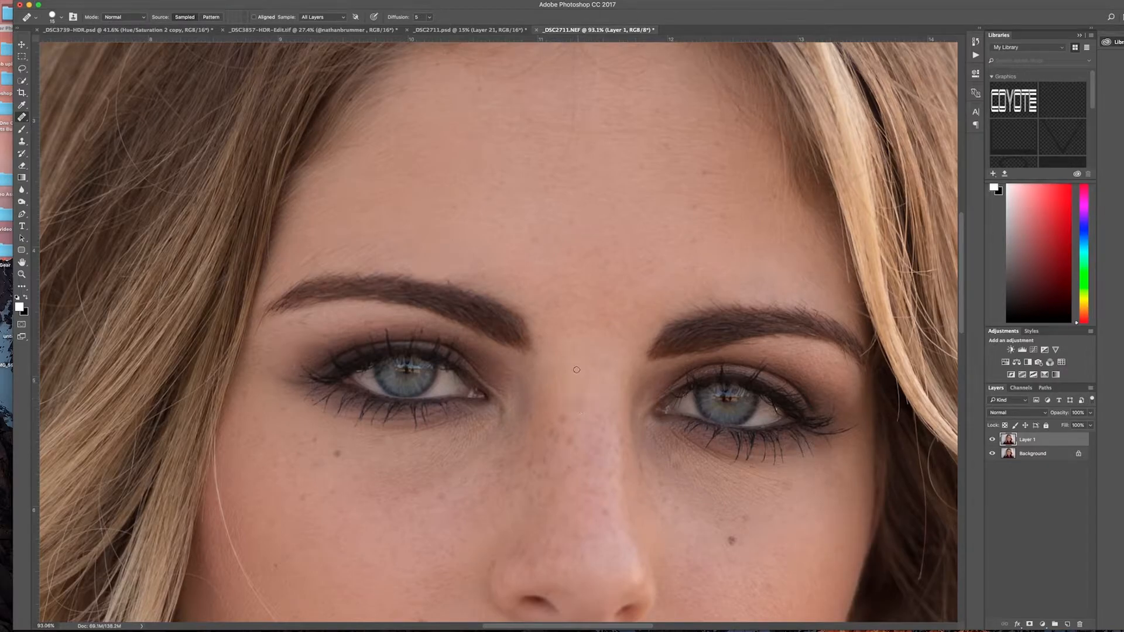
scroll(613, 497, "down", 5)
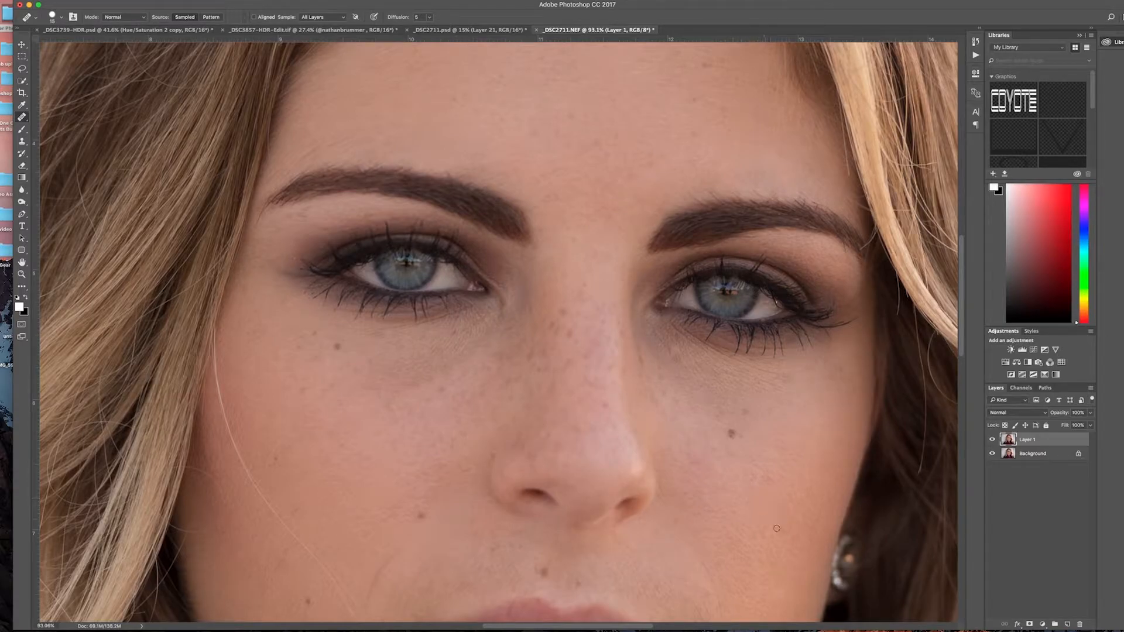
left_click(680, 356)
left_click(677, 338)
- Heal small blemishes in the middle of the forehead and above the image's right eyebrow from sampled skin
scroll(707, 386, "up", 5)
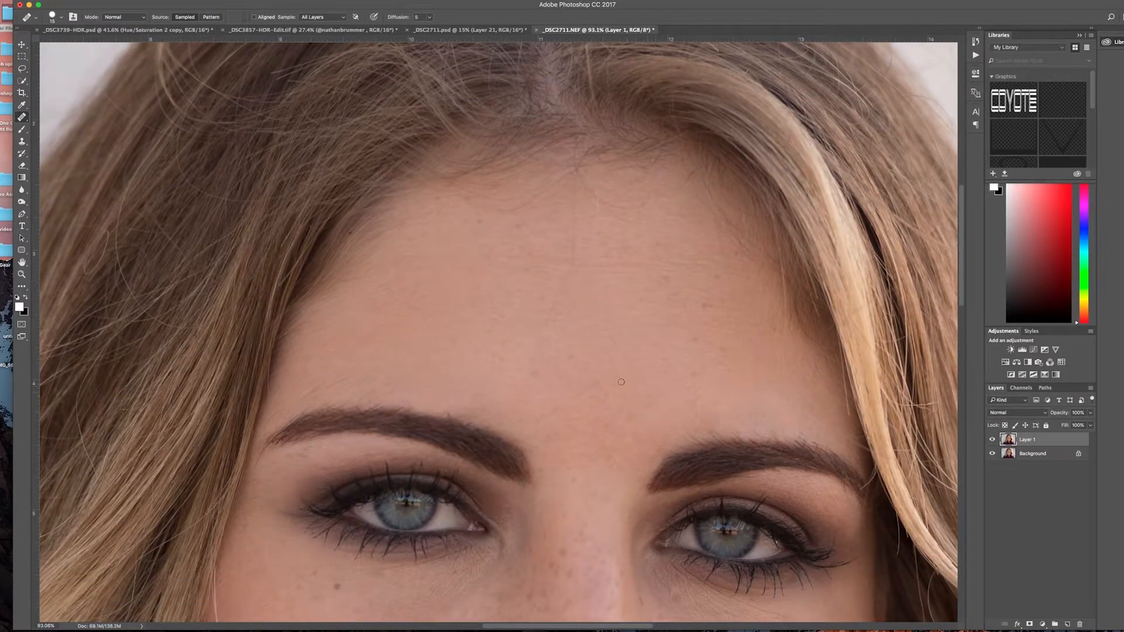
left_click(617, 357, "alt")
left_click(607, 336)
left_click(589, 340, "alt")
left_click_drag(606, 334, 607, 347)
left_click(686, 422, "alt")
left_click(708, 434)
left_click(670, 418, "alt")
left_click_drag(689, 434, 695, 436)
- Heal small blemishes above the image's left eyebrow with skin sampled from nearby forehead areas
left_click(429, 395, "alt")
left_click(368, 391)
left_click(367, 361, "alt")
left_click_drag(373, 377, 356, 384)
left_click(400, 303, "alt")
- Use the Spot Healing Brush to remove lines and spots beneath the eye on the image's right side
right_click(19, 121)
left_click(65, 118)
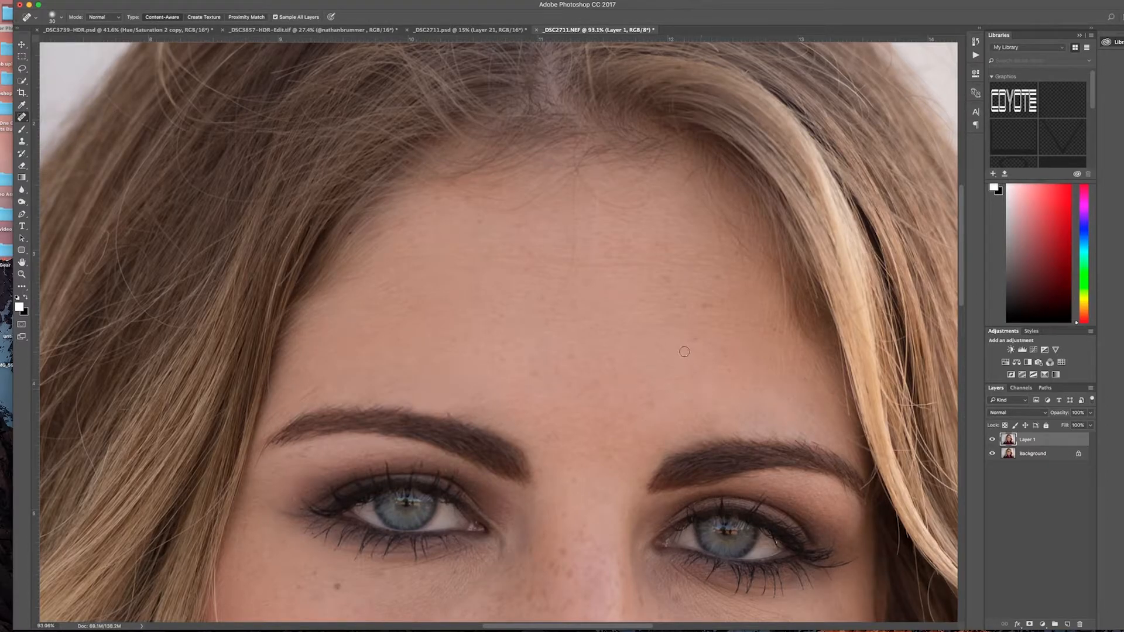
scroll(649, 396, "down", 5)
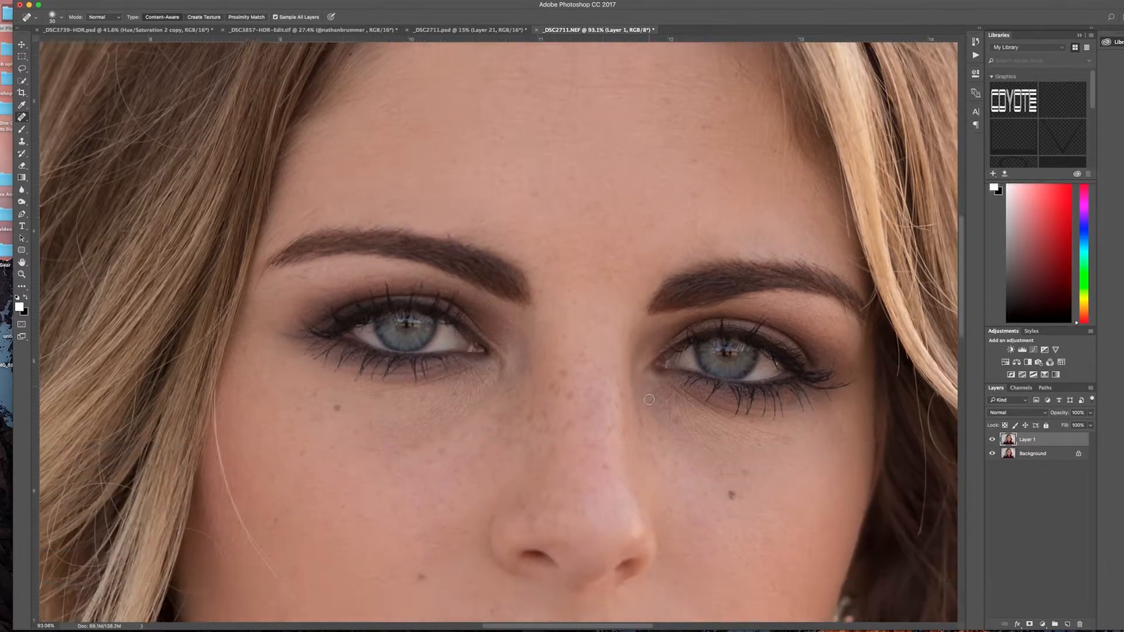
left_click_drag(674, 382, 676, 376)
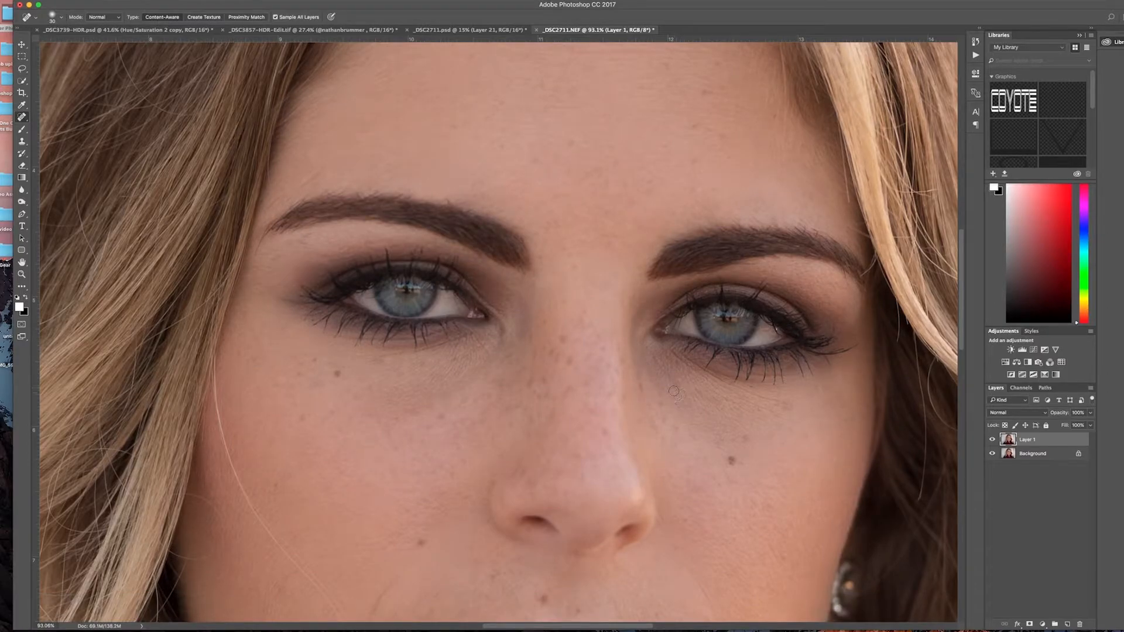
left_click(748, 389)
left_click(758, 410)
left_click(727, 400)
left_click(773, 406)
left_click_drag(787, 402, 785, 403)
- Spot-heal the lines beneath the image's left eye and the marks along the upper nose
mouse_move(426, 367)
left_mouse_down()
mouse_move(417, 368)
mouse_move(450, 354)
mouse_move(504, 367)
mouse_move(489, 363)
left_mouse_up()
left_click_drag(526, 339, 533, 338)
mouse_move(544, 294)
left_mouse_down()
mouse_move(542, 284)
mouse_move(555, 296)
left_mouse_up()
scroll(538, 278, "down", 5)
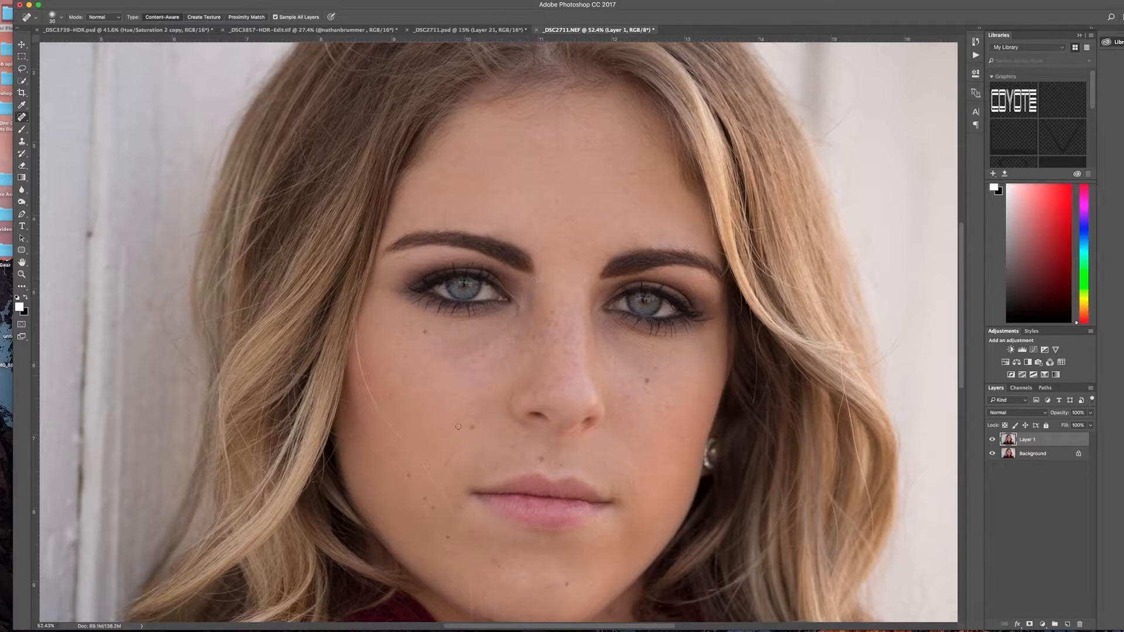
- Look over the retouched face and toggle Layer 1's visibility to compare it with the original
scroll(436, 487, "down", 3)
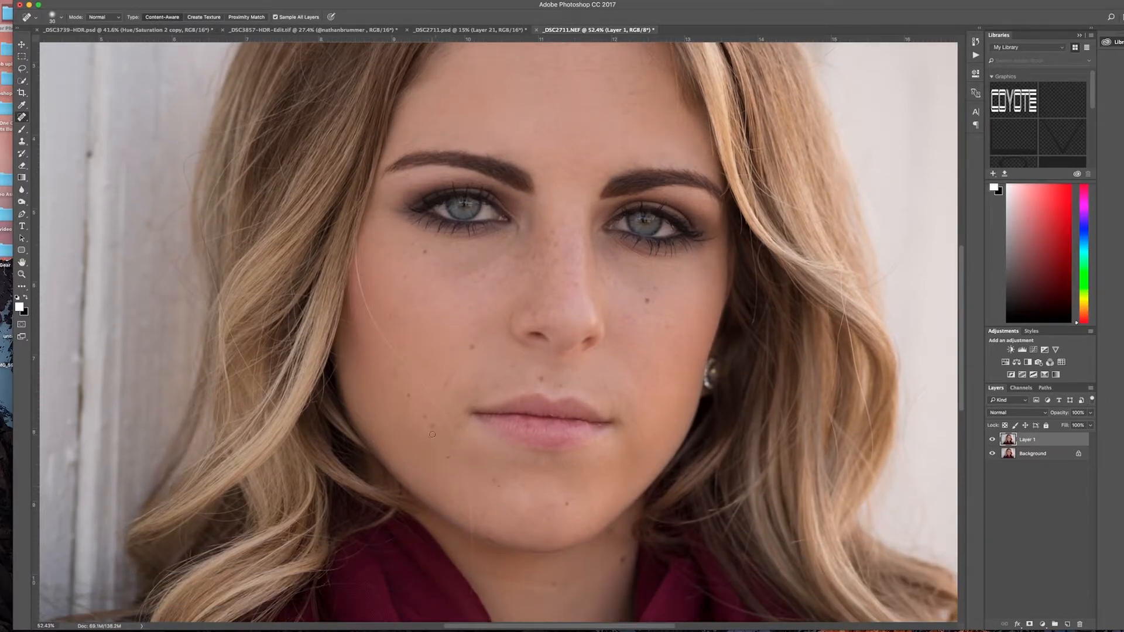
scroll(431, 404, "up", 4)
scroll(432, 404, "down", 8)
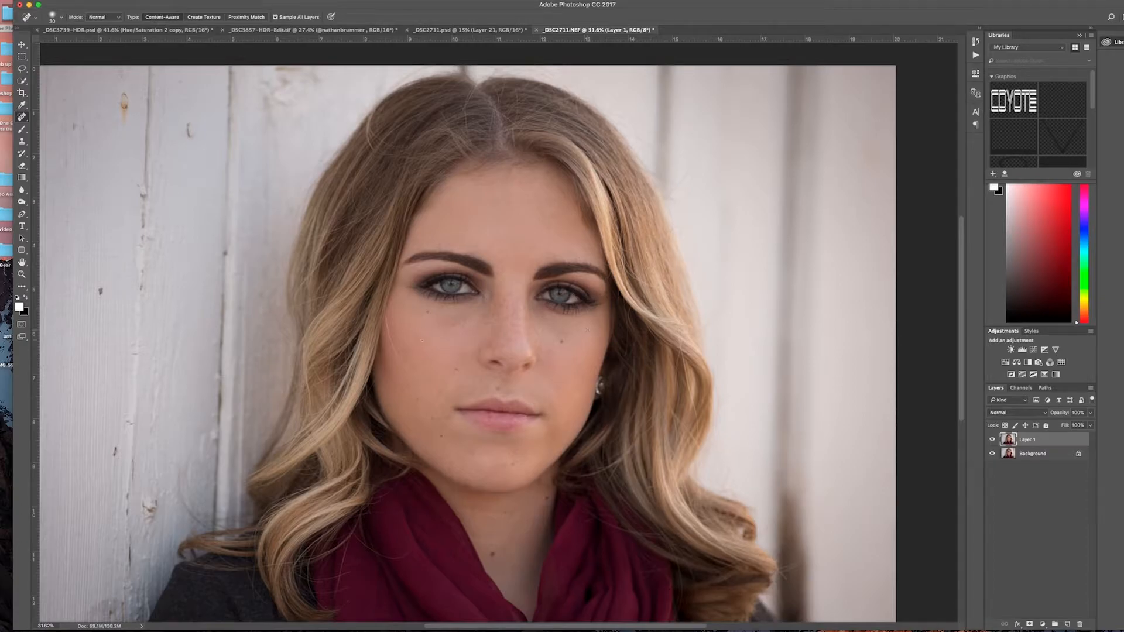
scroll(385, 363, "left", 2)
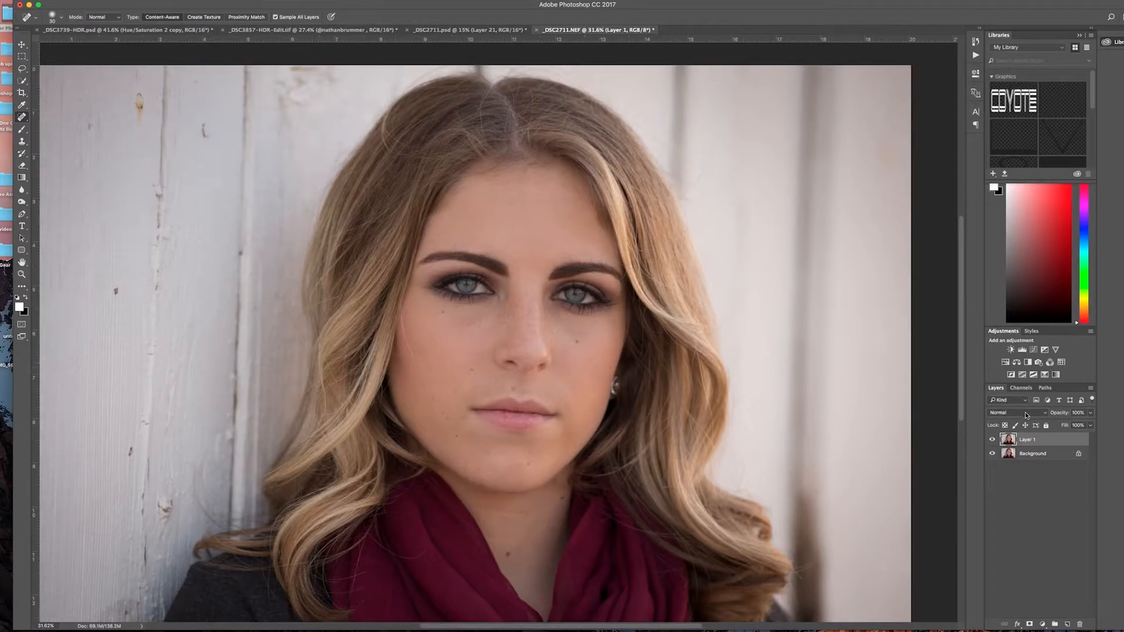
left_click(992, 439)
left_click(992, 440)
left_click(992, 440)
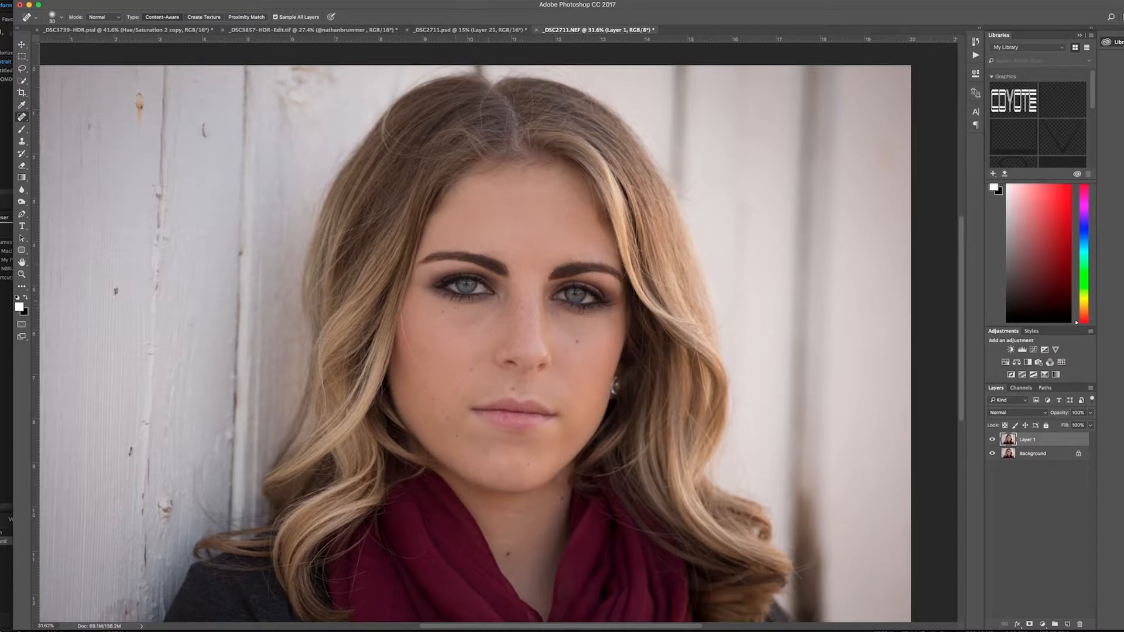
- Duplicate Layer 1, set the copy's blend mode to Screen and add a black layer mask to it
key("super+j")
left_click(1010, 413)
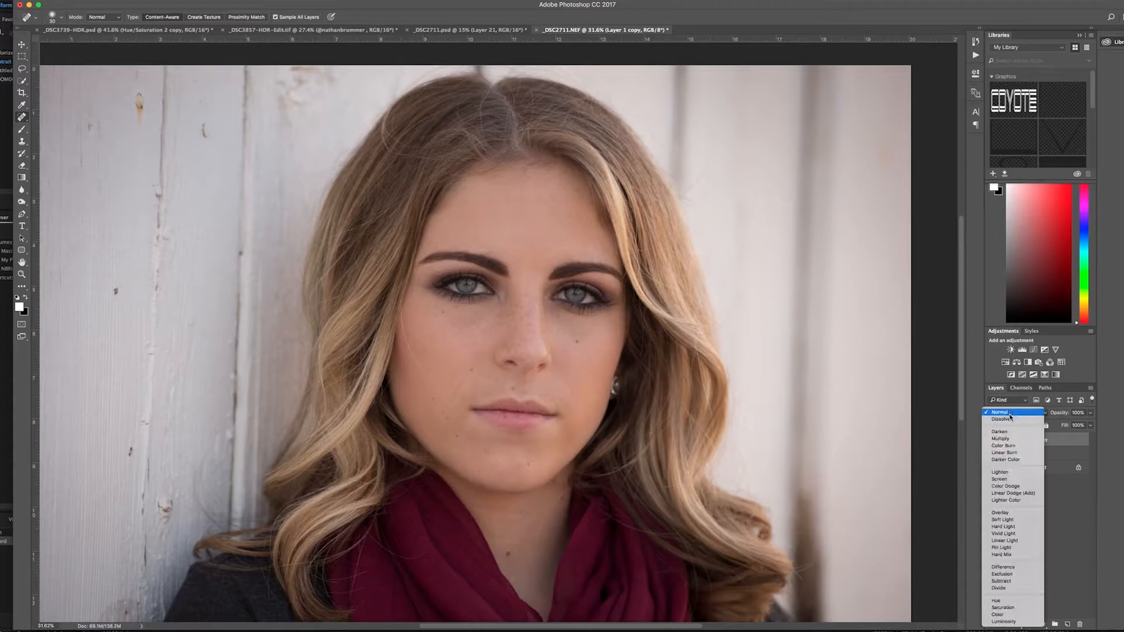
left_click(999, 479)
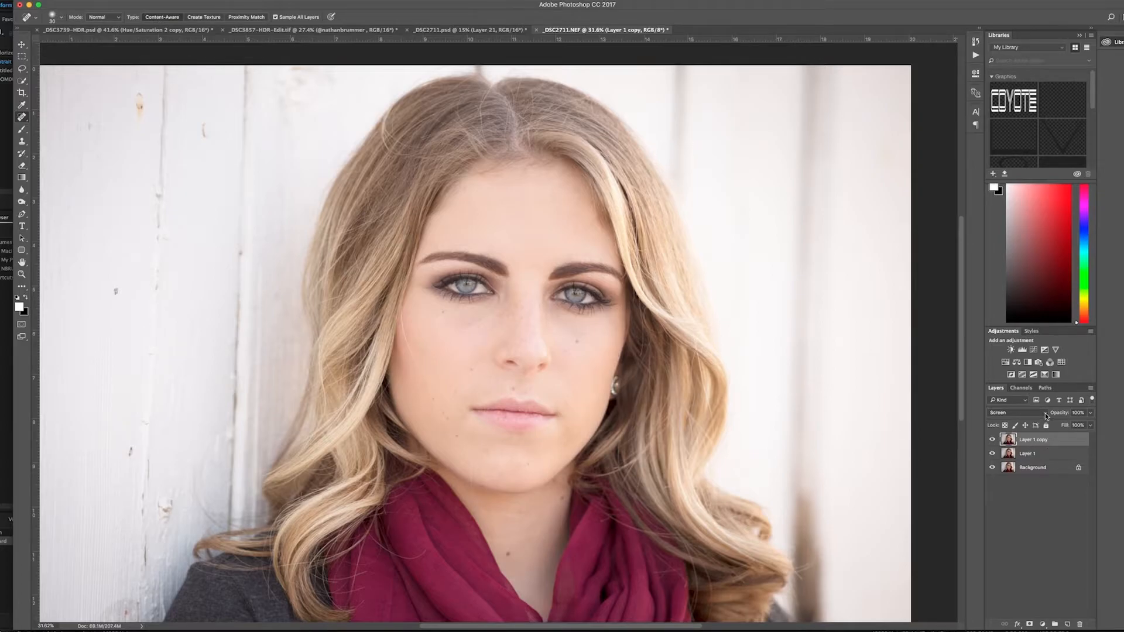
left_click(1029, 624, "alt")
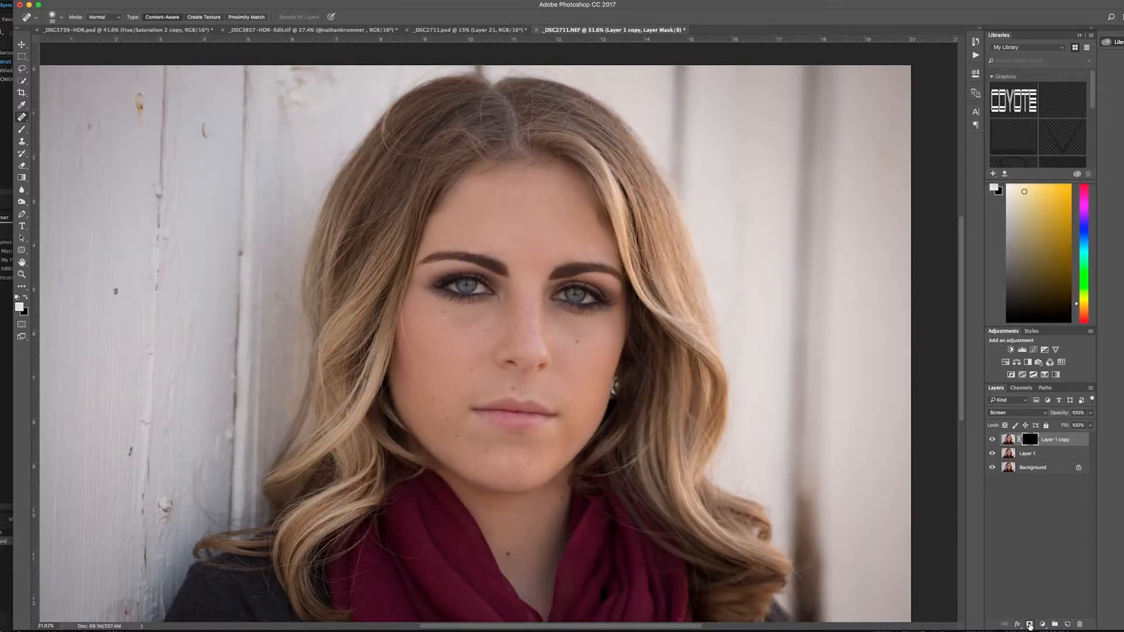
- Paint white on the Screen layer's mask with a 45 px brush over the iris on the image's left side
key("b")
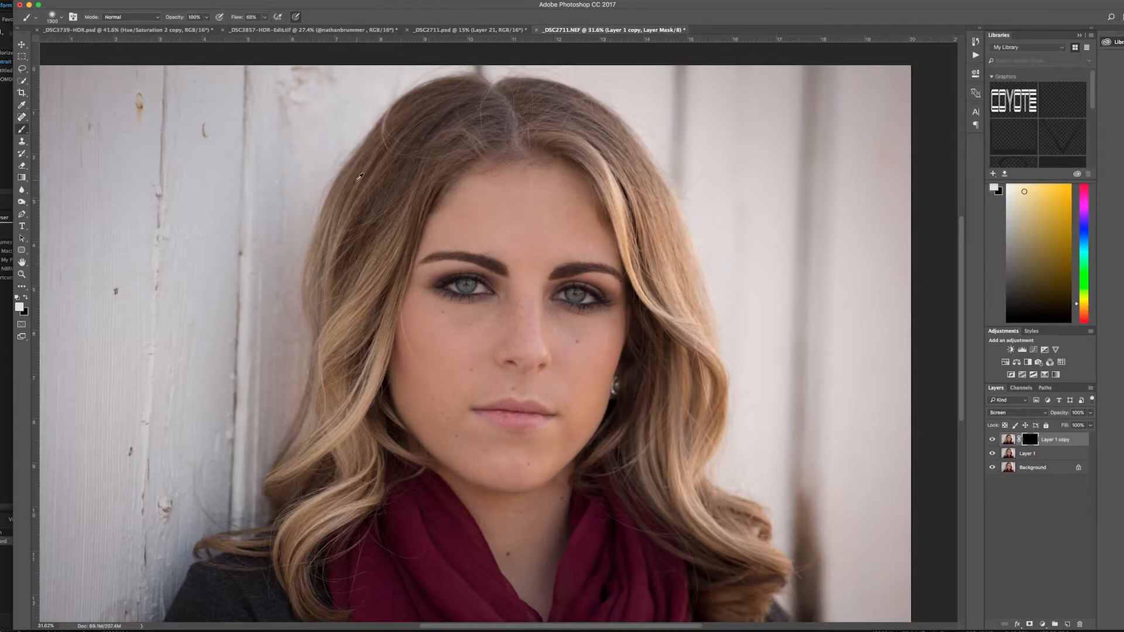
scroll(373, 209, "up", 3)
scroll(603, 369, "up", 4)
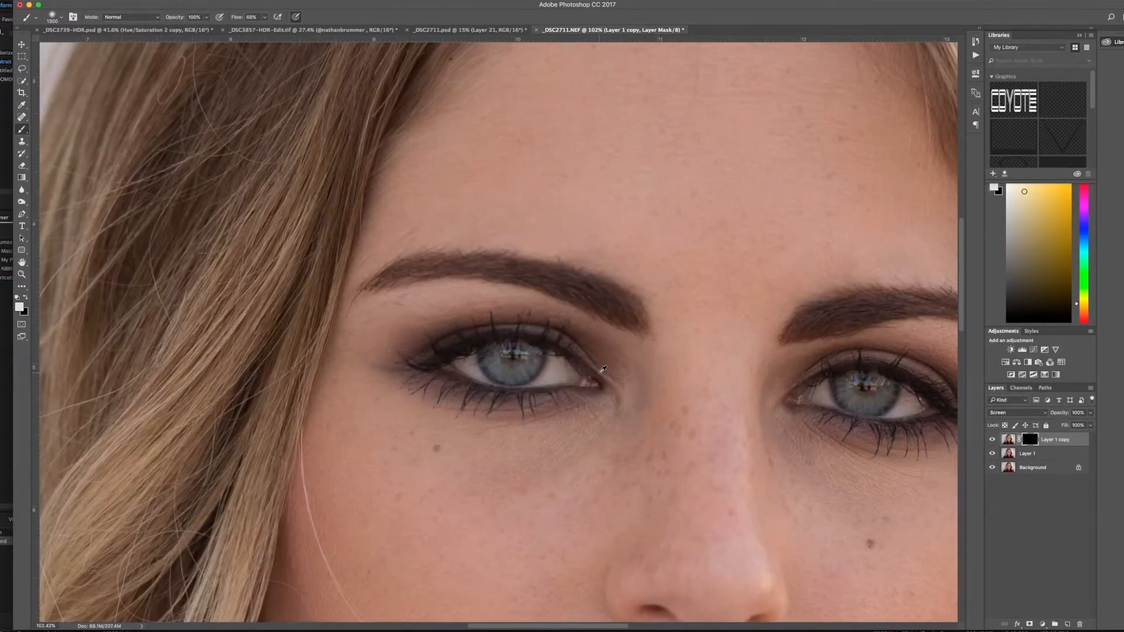
scroll(507, 373, "left", 3)
scroll(507, 373, "down", 2)
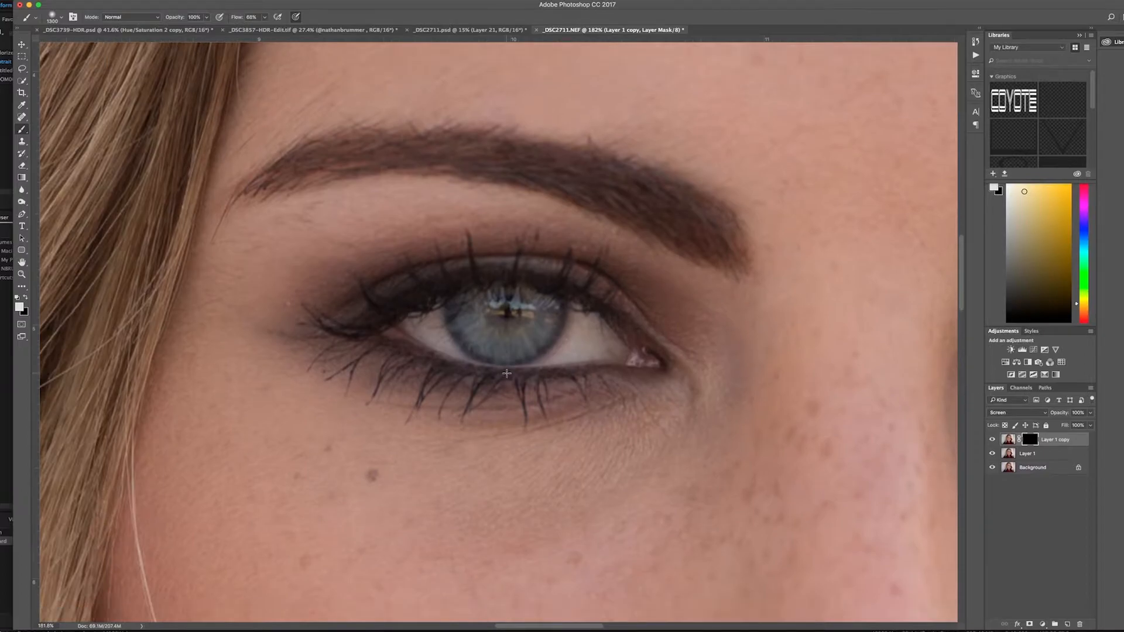
key("bracketleft")
key("bracketleft")
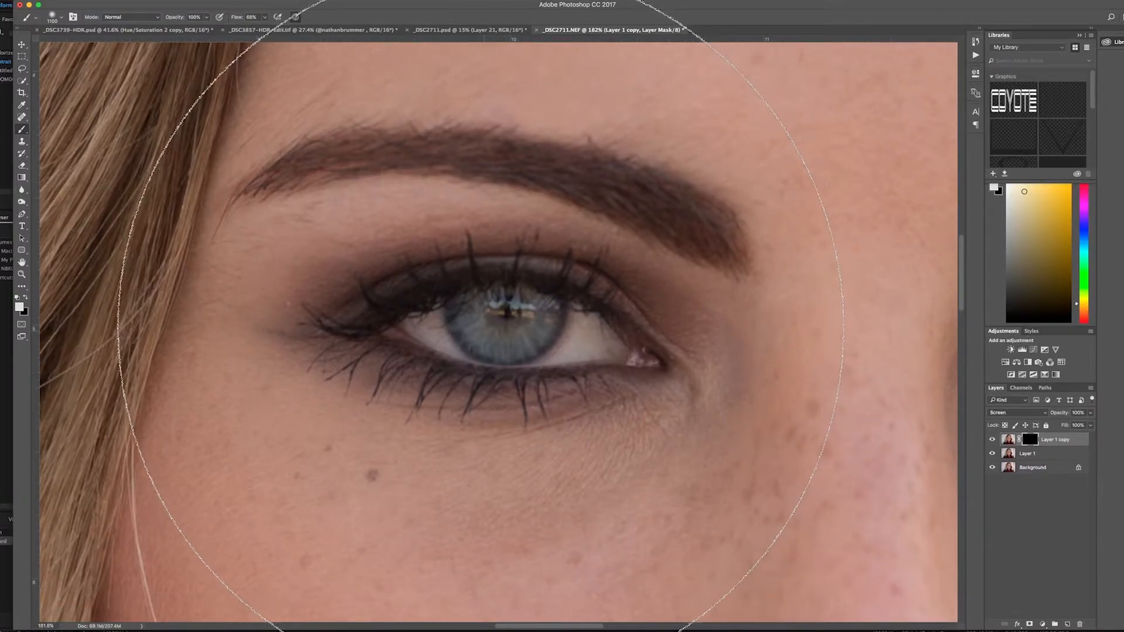
key("bracketleft")
key("bracketleft")
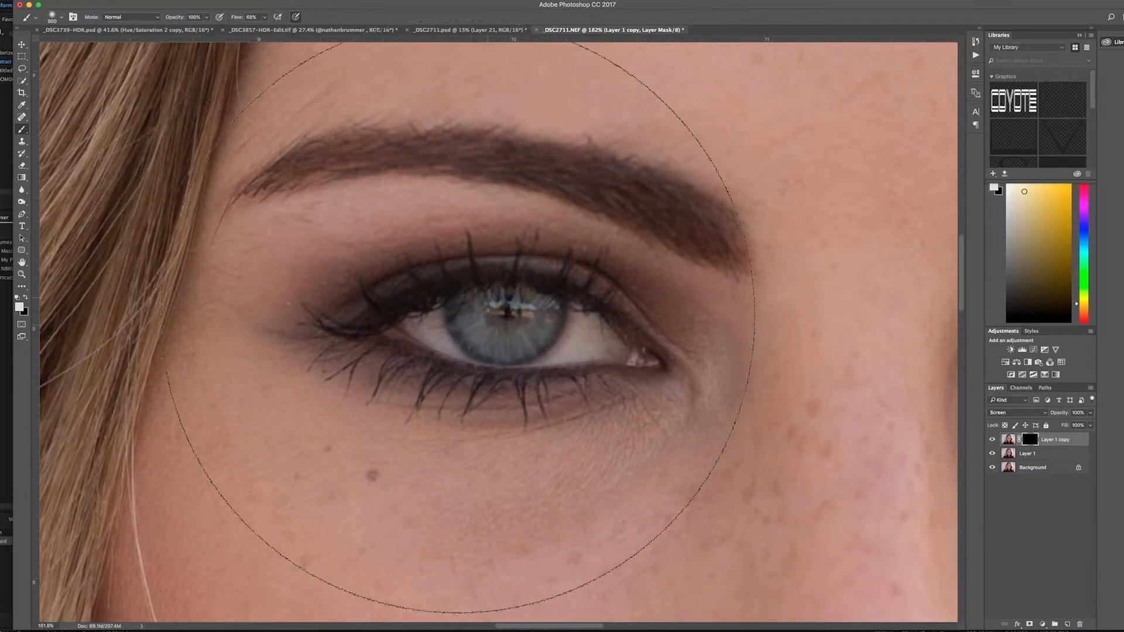
key("bracketleft")
key("bracketleft")
key("bracketleft")
key("bracketleft")
key("bracketleft")
key("bracketleft")
key("bracketleft")
key("bracketleft")
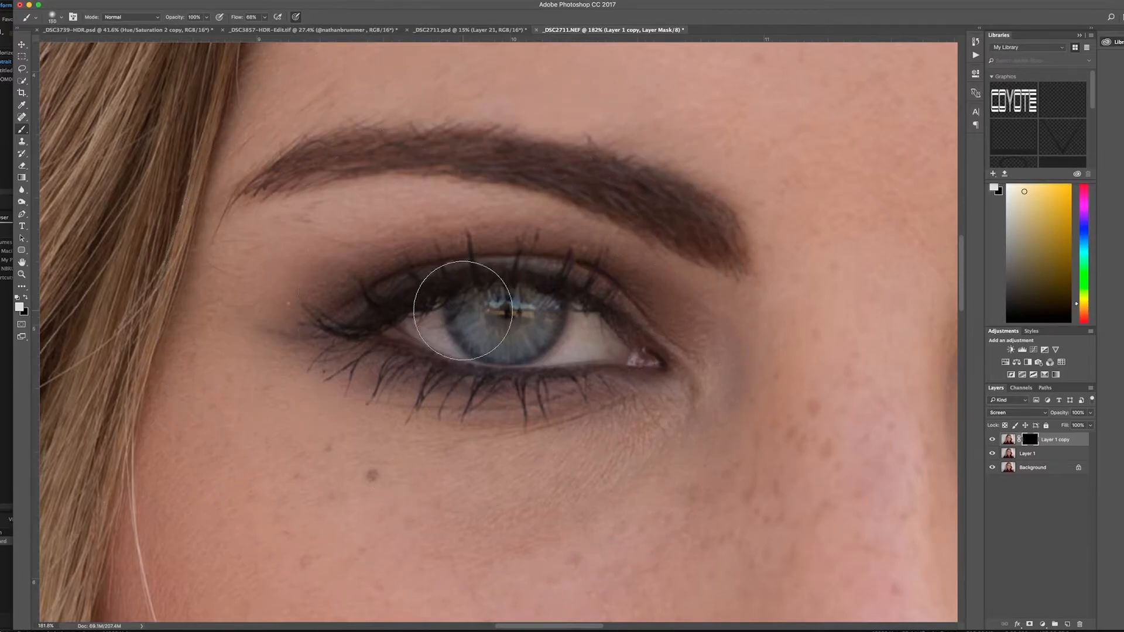
key("bracketleft")
key("bracketleft")
key("bracketleft")
key("bracketleft")
key("bracketleft")
key("bracketleft")
mouse_move(494, 310)
left_mouse_down()
mouse_move(521, 311)
mouse_move(464, 310)
mouse_move(497, 343)
mouse_move(540, 332)
mouse_move(552, 305)
mouse_move(543, 301)
mouse_move(544, 322)
mouse_move(493, 340)
mouse_move(463, 310)
left_mouse_up()
key("d")
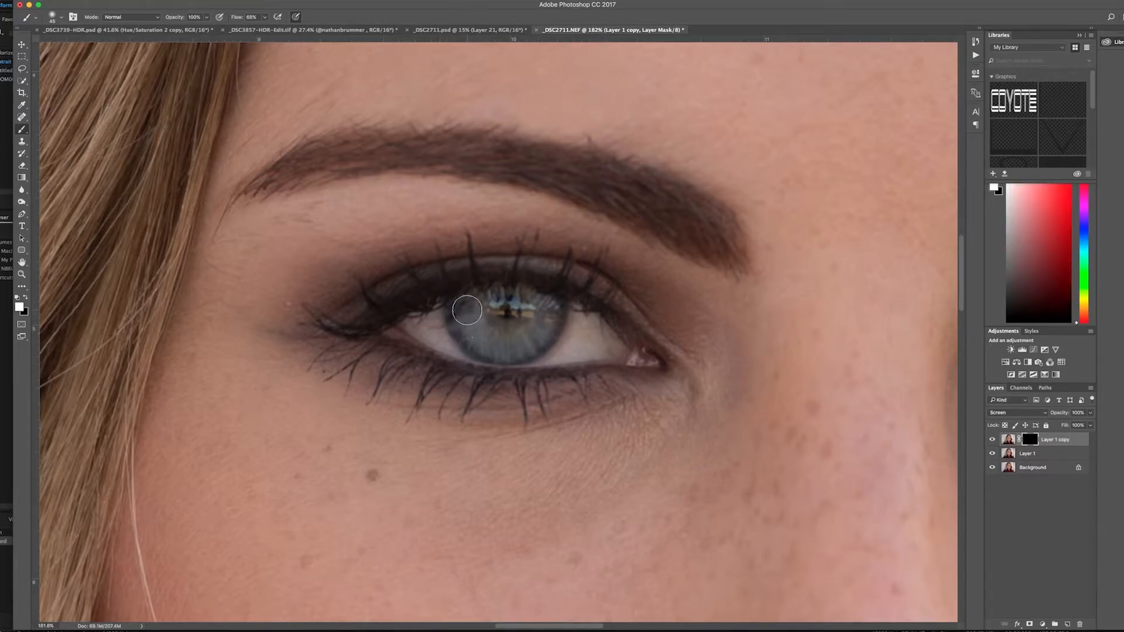
mouse_move(464, 314)
left_mouse_down()
mouse_move(487, 339)
mouse_move(524, 338)
mouse_move(544, 319)
mouse_move(530, 336)
mouse_move(477, 328)
mouse_move(474, 340)
left_mouse_up()
- Paint white on the Screen layer's mask over the iris on the image's right side
scroll(515, 410, "right", 10)
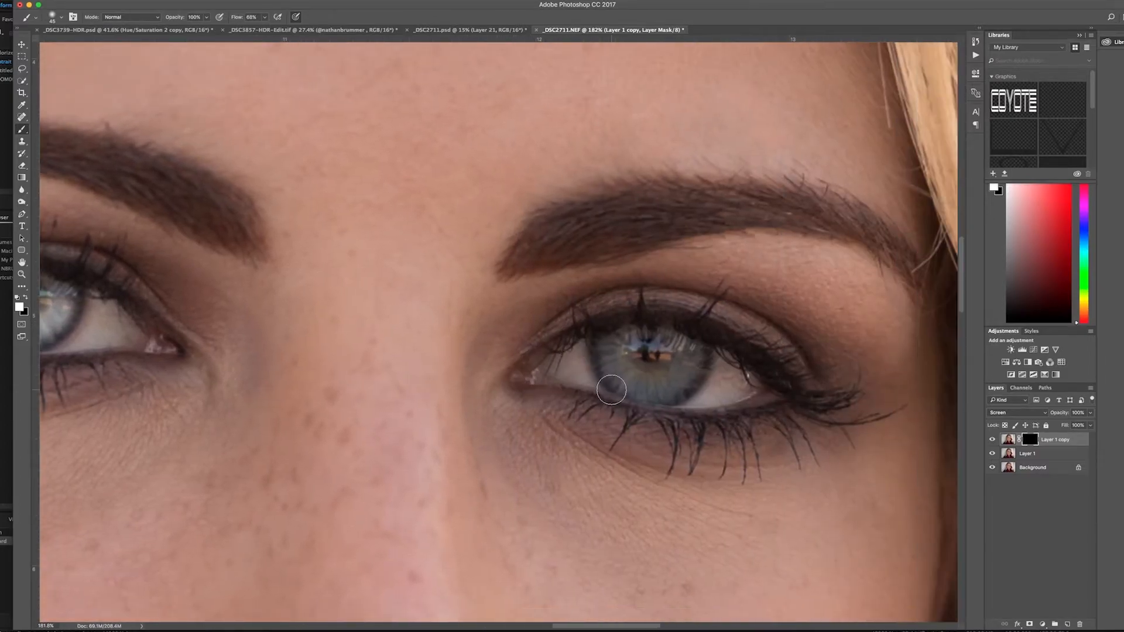
mouse_move(611, 390)
left_mouse_down()
mouse_move(615, 353)
mouse_move(627, 372)
mouse_move(663, 383)
mouse_move(690, 362)
mouse_move(695, 379)
mouse_move(688, 366)
left_mouse_up()
scroll(688, 365, "down", 6)
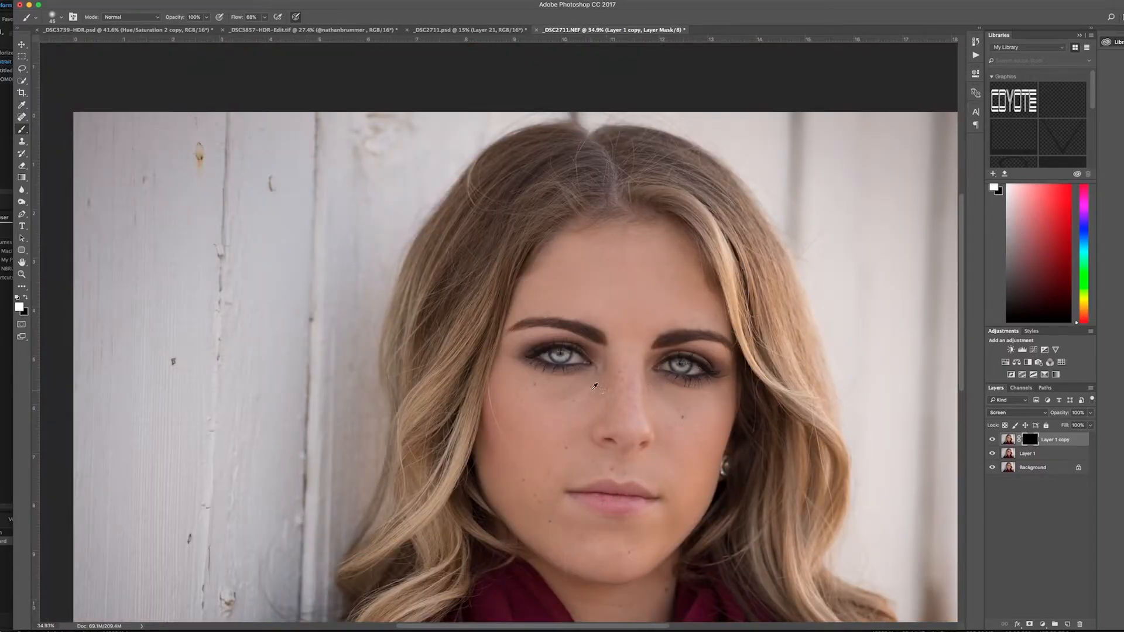
scroll(594, 386, "up", 3)
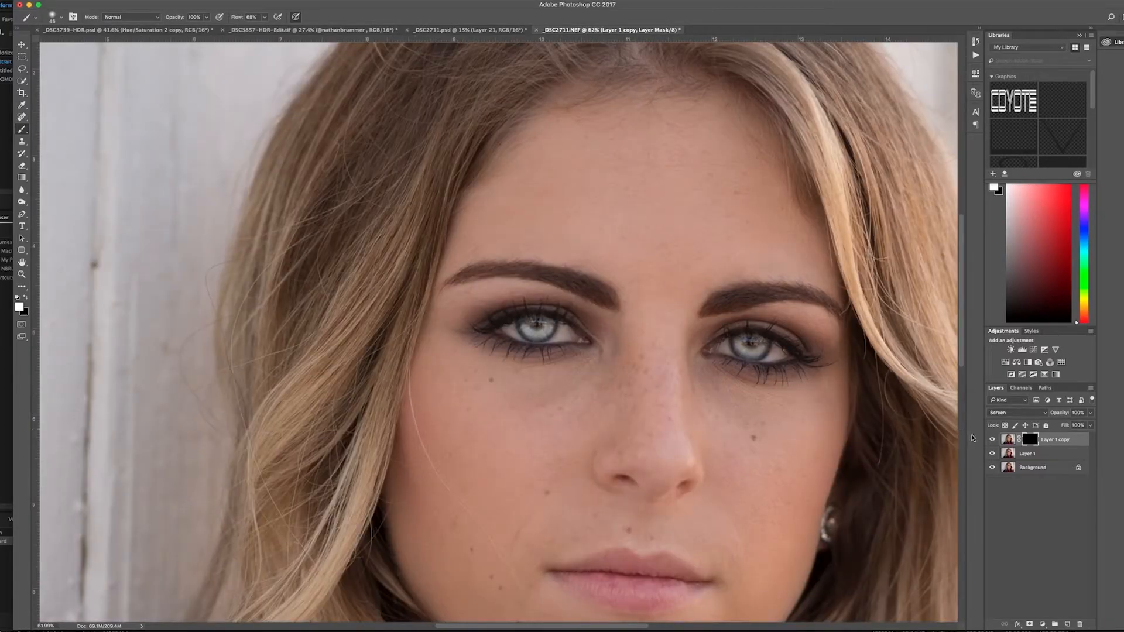
scroll(818, 422, "down", 2)
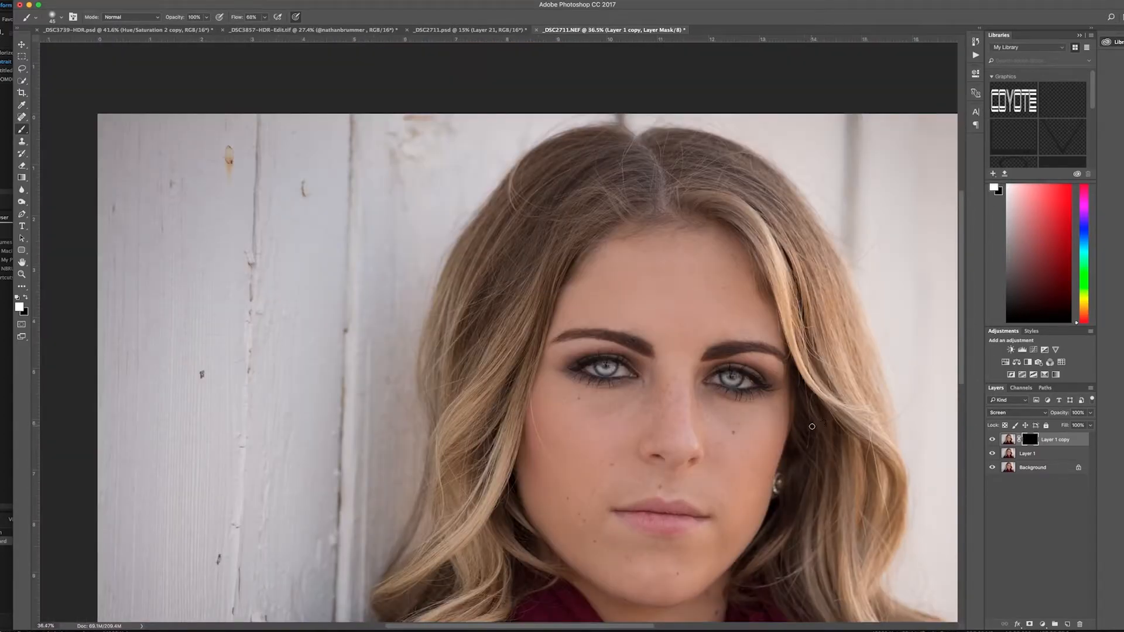
scroll(814, 424, "right", 3)
scroll(811, 426, "down", 3)
scroll(811, 426, "down", 2)
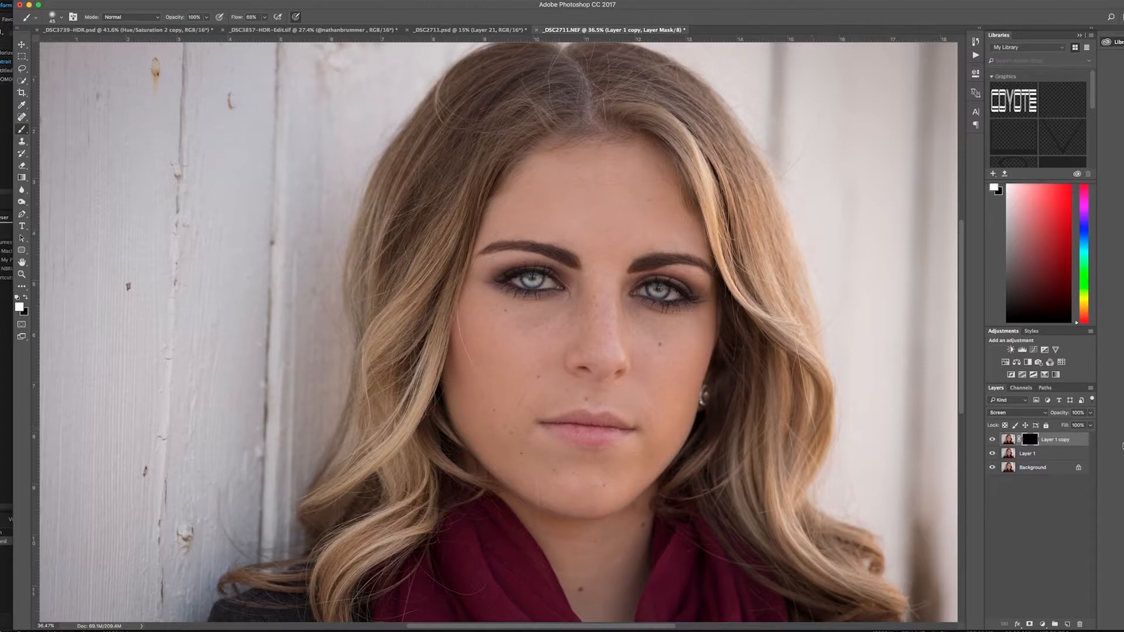
- Lower the iris-brightening layer's opacity to 40% and toggle its visibility to compare the effect
left_click_drag(1068, 417, 1036, 417)
left_click(992, 440)
left_click(992, 440)
key("super+minus")
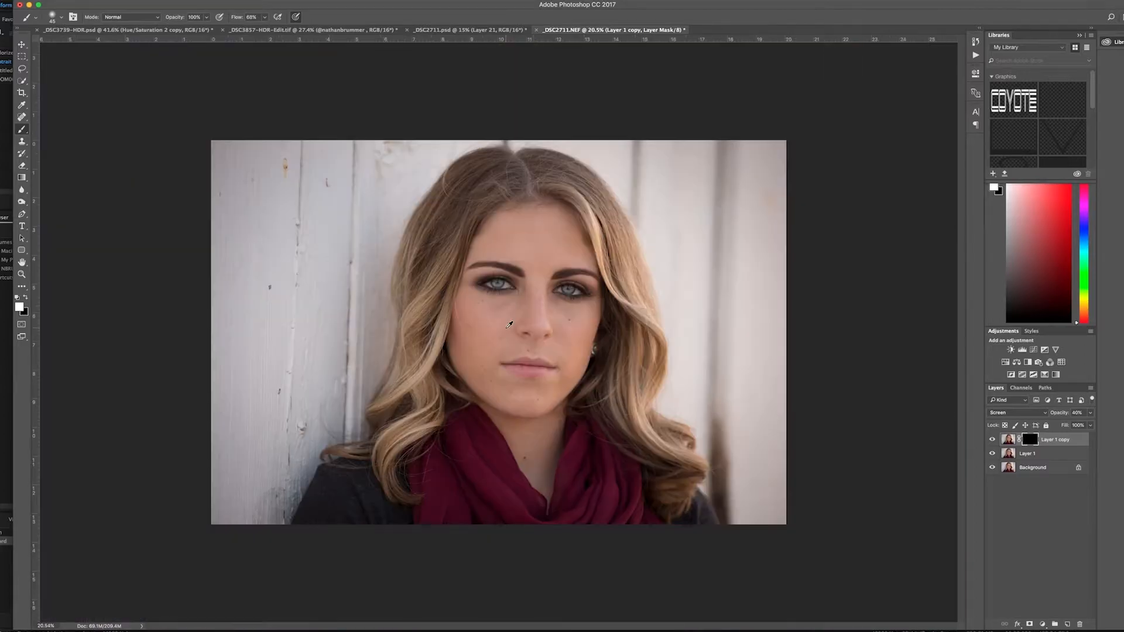
left_click(991, 442)
left_click(991, 441)
- Duplicate Layer 1 copy and paint black on the duplicate's mask over the iris on the image's left side
scroll(485, 285, "up", 10)
left_click(1021, 455)
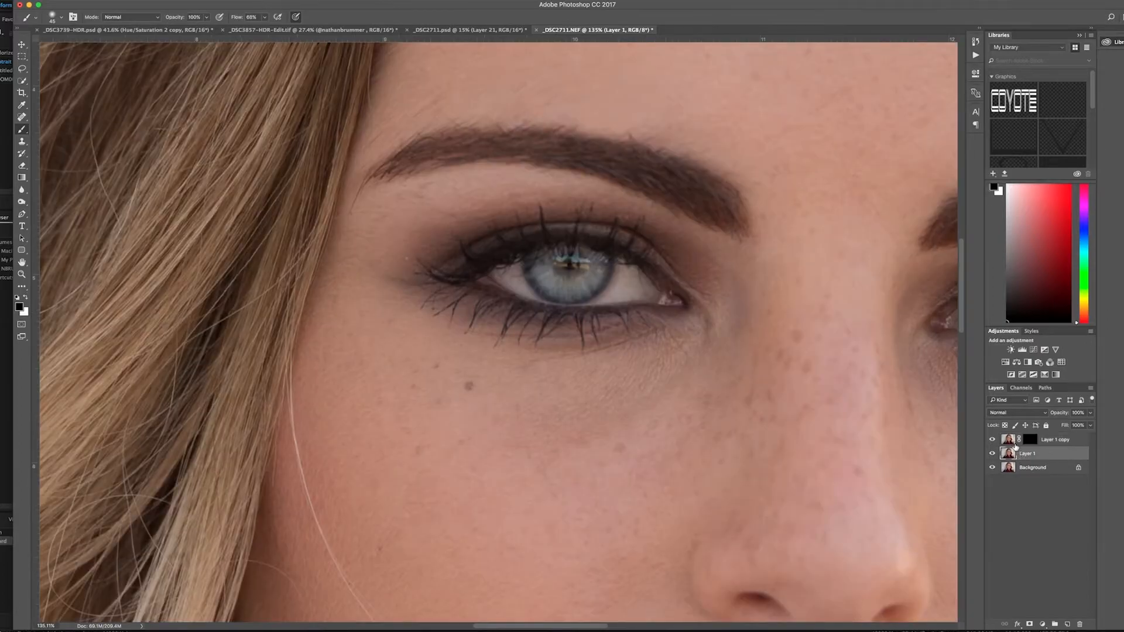
left_click(1059, 442)
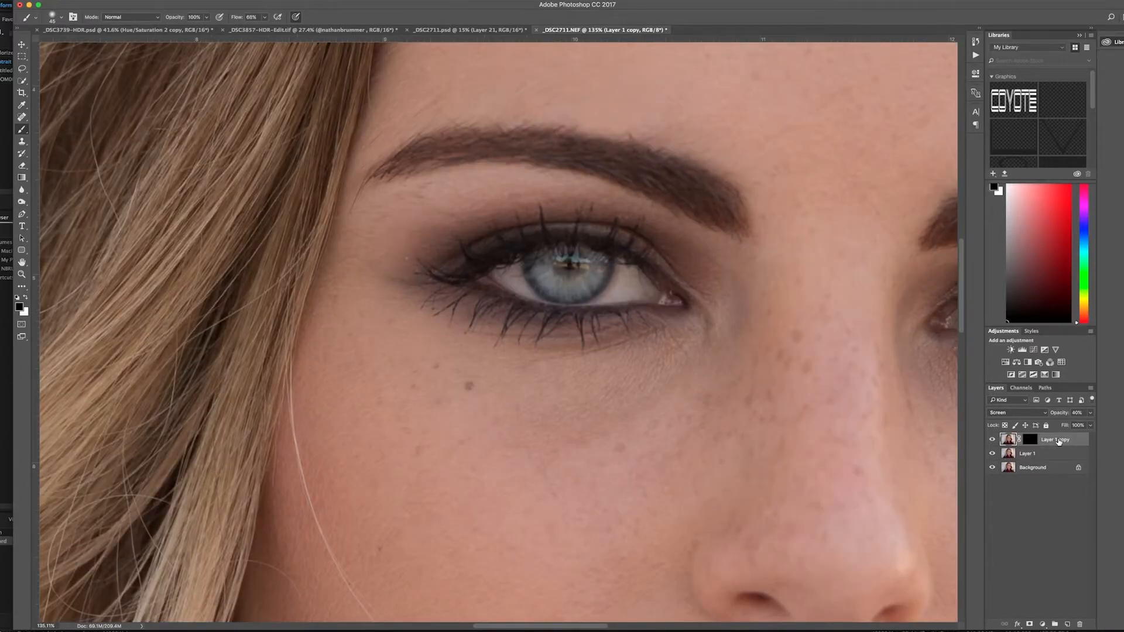
key("super+j")
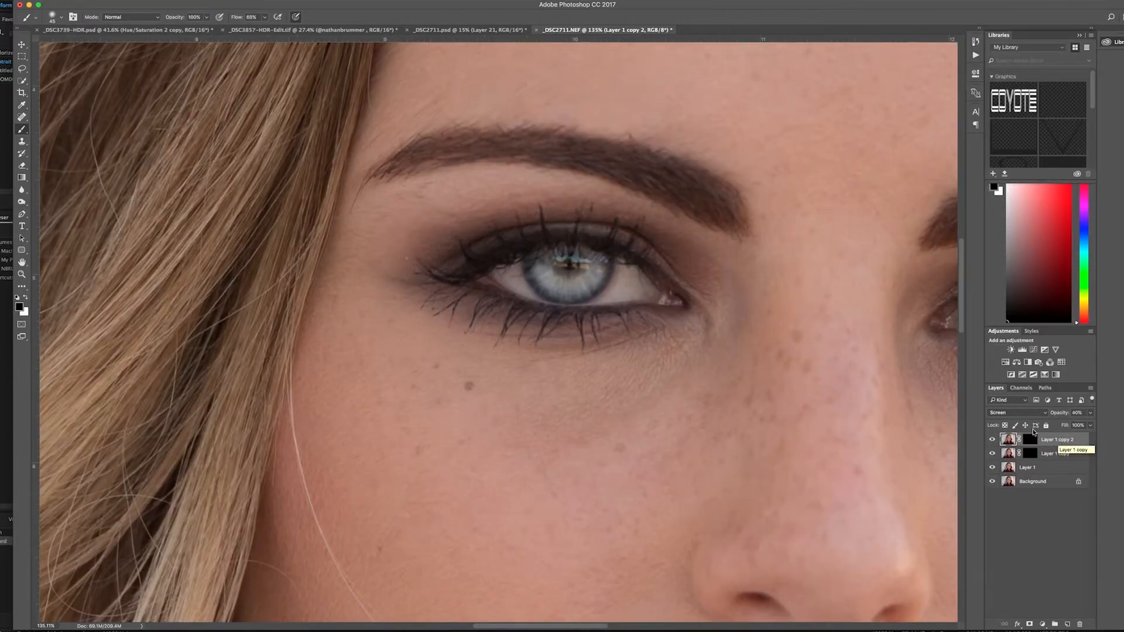
left_click(1030, 439)
key("x")
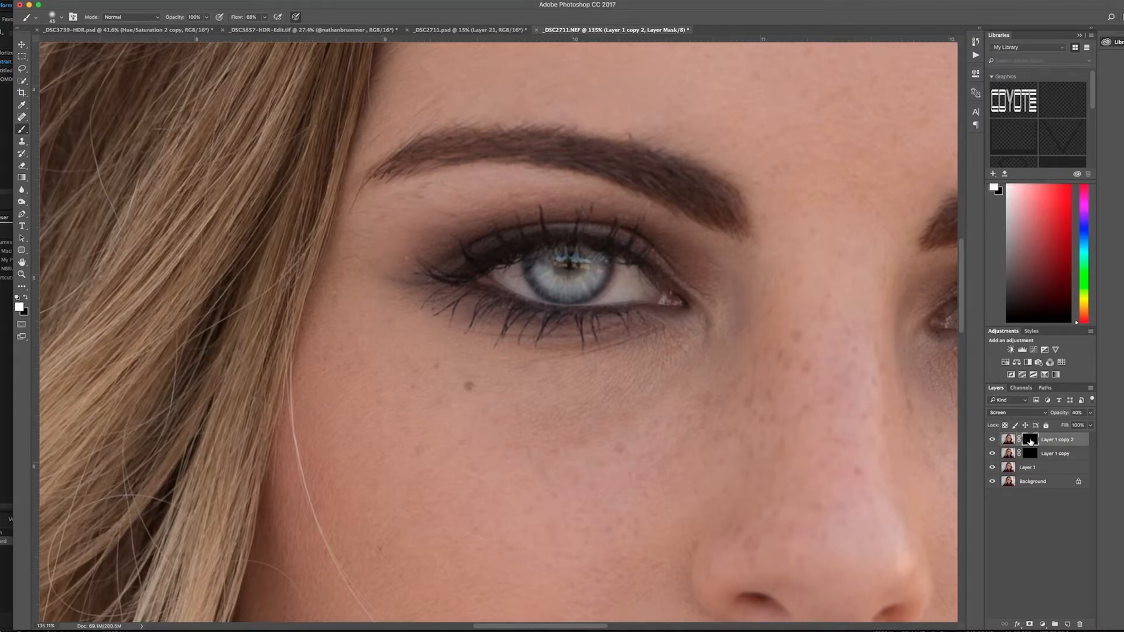
key("x")
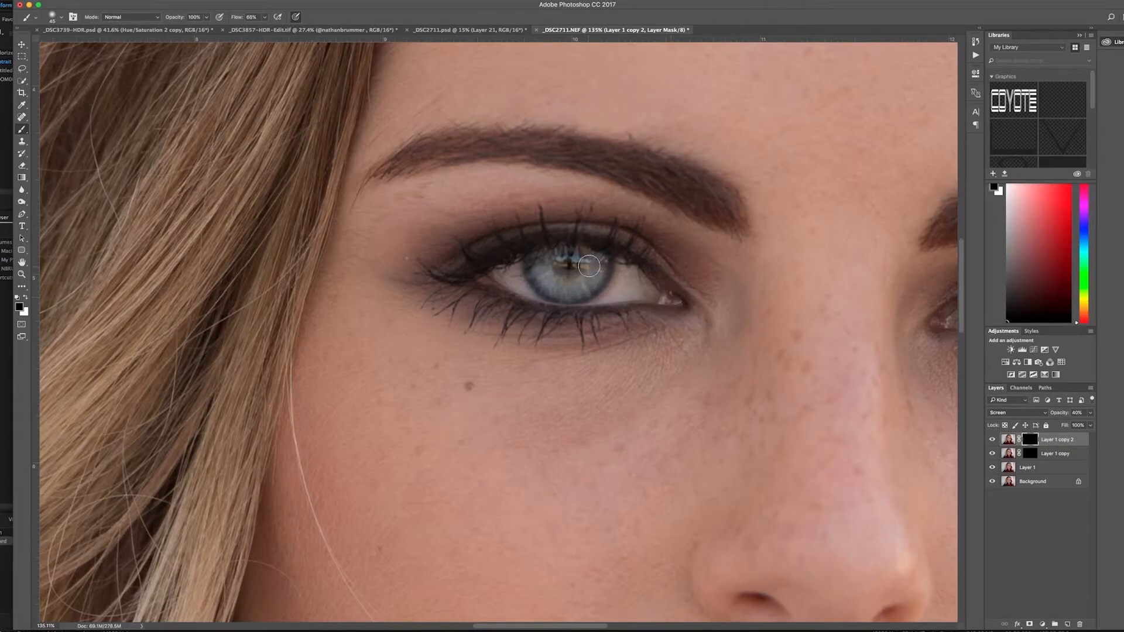
- Paint white on the duplicate's mask with a 35 px brush over the white of the image's left eye
key("bracketleft")
key("bracketleft")
key("bracketleft")
key("bracketleft")
key("x")
key("bracketright")
mouse_move(625, 276)
left_mouse_down()
mouse_move(612, 293)
mouse_move(650, 290)
mouse_move(632, 277)
mouse_move(629, 296)
mouse_move(557, 297)
mouse_move(501, 275)
mouse_move(527, 291)
left_mouse_up()
- Paint white on the mask over both sides of the eye white on the image's right side
scroll(681, 361, "right", 2)
scroll(682, 362, "right", 15)
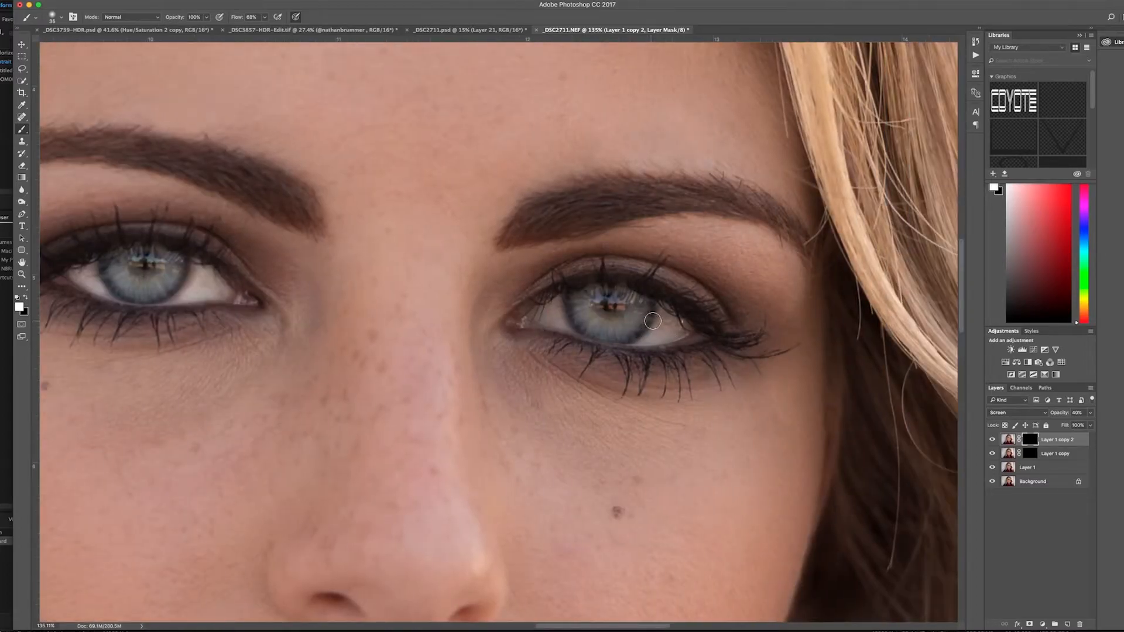
mouse_move(654, 336)
left_mouse_down()
mouse_move(676, 327)
mouse_move(666, 316)
left_mouse_up()
mouse_move(552, 312)
left_mouse_down()
mouse_move(561, 306)
mouse_move(557, 321)
mouse_move(544, 315)
mouse_move(564, 322)
left_mouse_up()
scroll(659, 326, "left", 6)
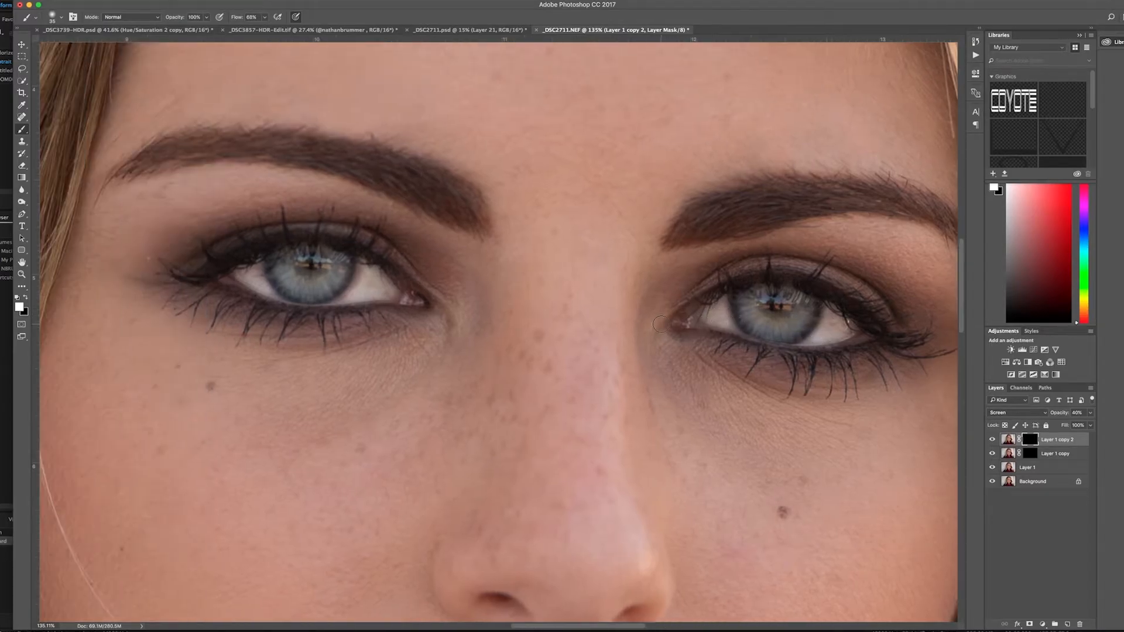
- Lower Layer 1 copy 2's opacity to 20% and toggle its visibility to compare the brightened eye whites
scroll(665, 321, "down", 5)
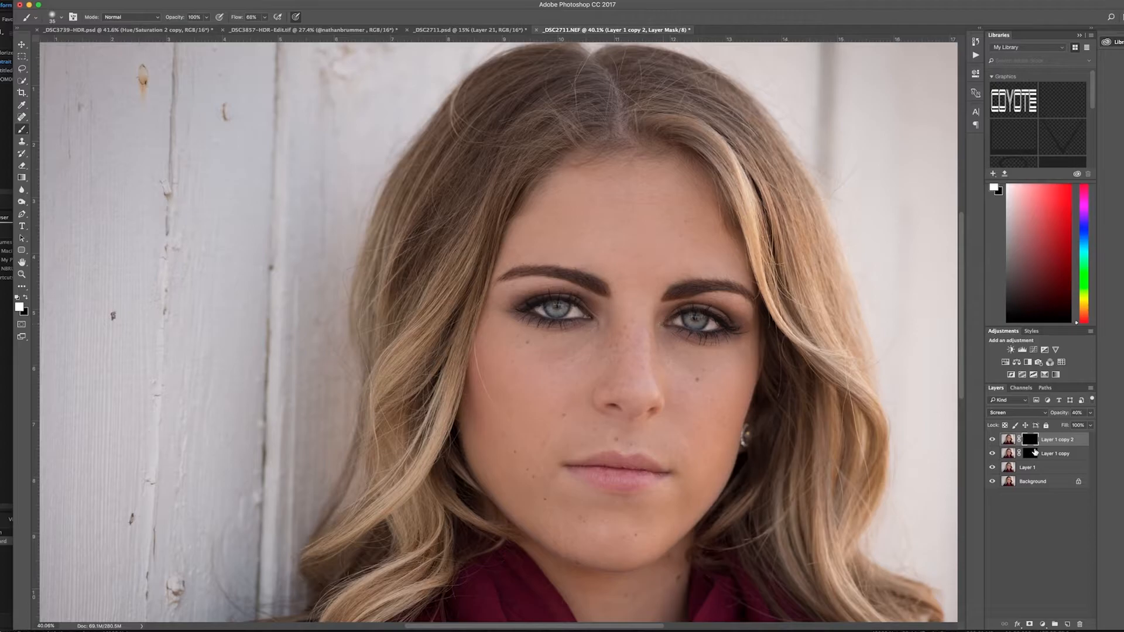
left_click_drag(1058, 413, 1050, 413)
left_click(992, 439)
left_click(992, 439)
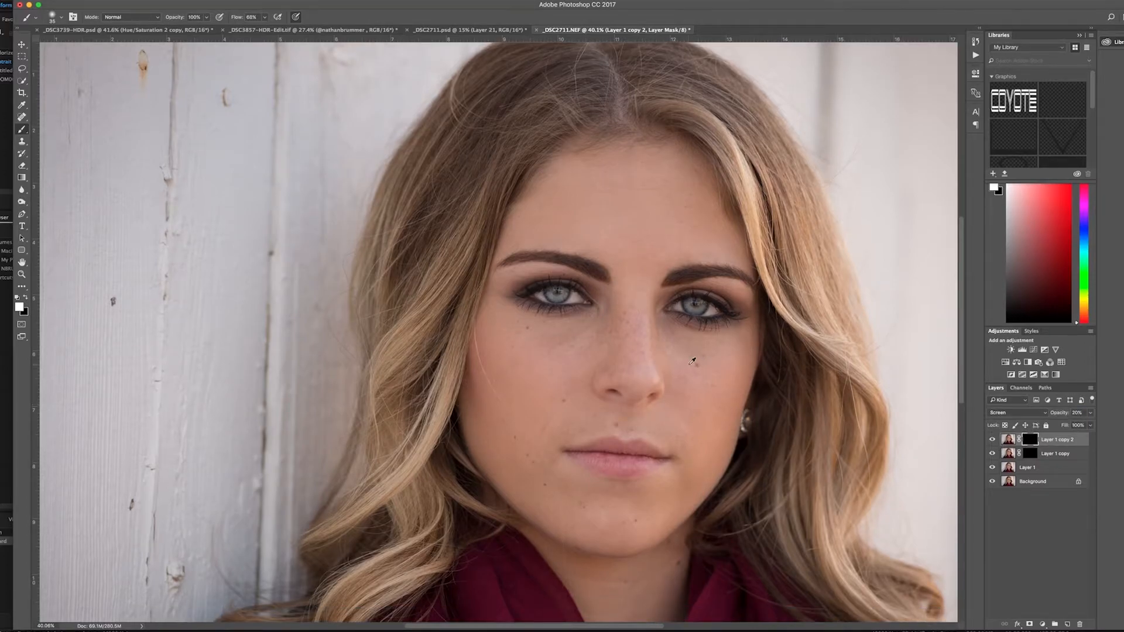
scroll(609, 383, "down", 8)
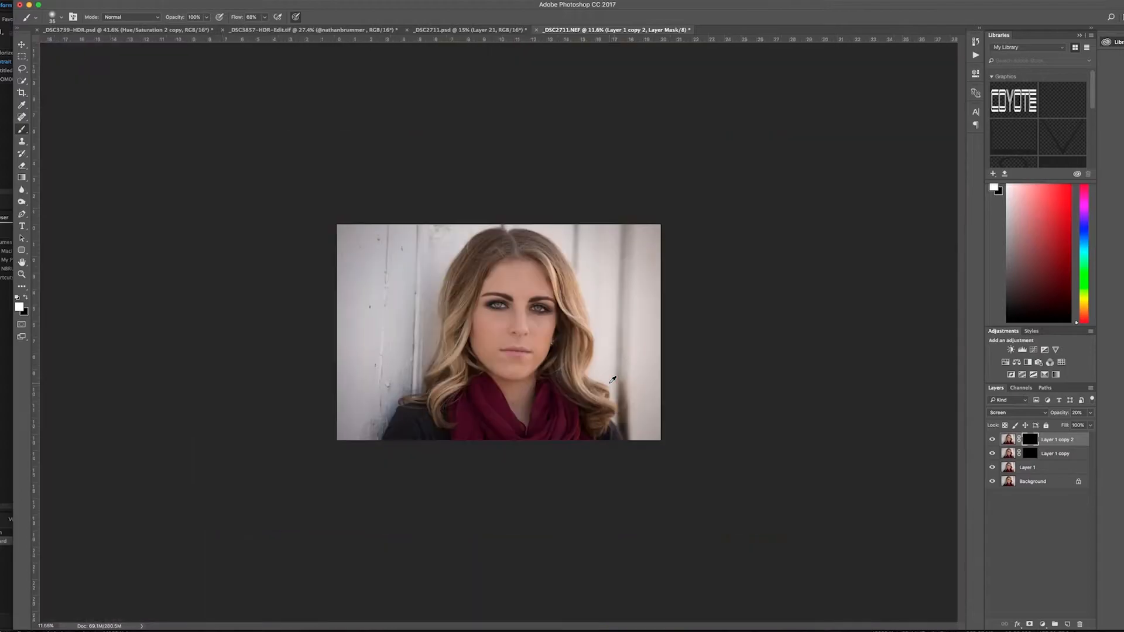
scroll(609, 383, "up", 4)
left_click(993, 439)
left_click(992, 440)
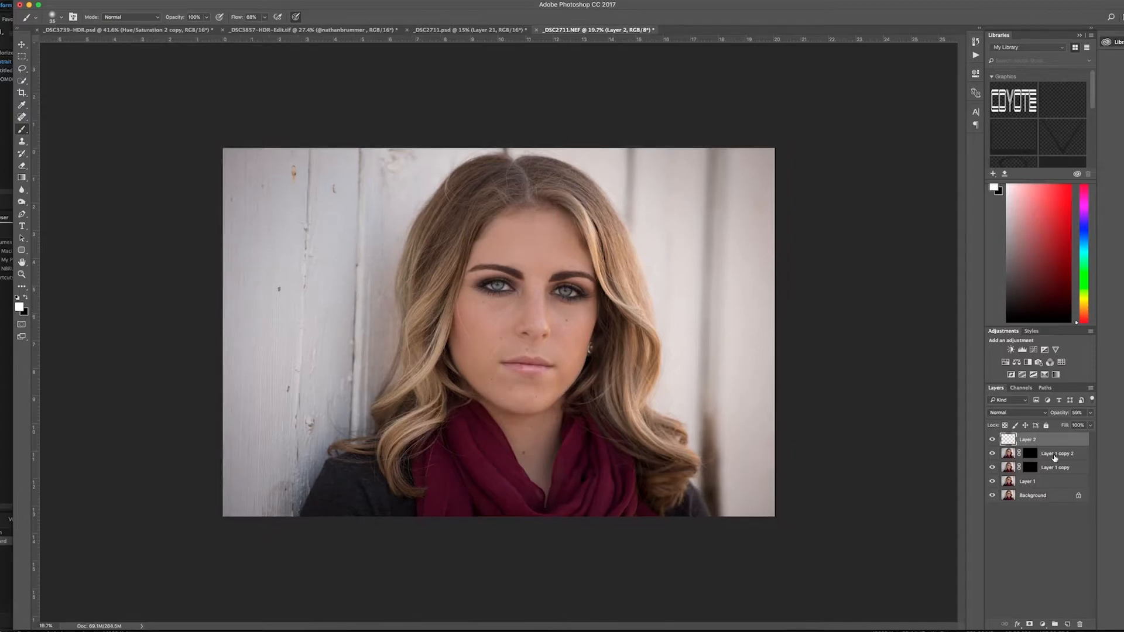
- Stamp all visible layers into a new layer above Layer 2, set it to Screen, and give it a black mask
left_click(1054, 457)
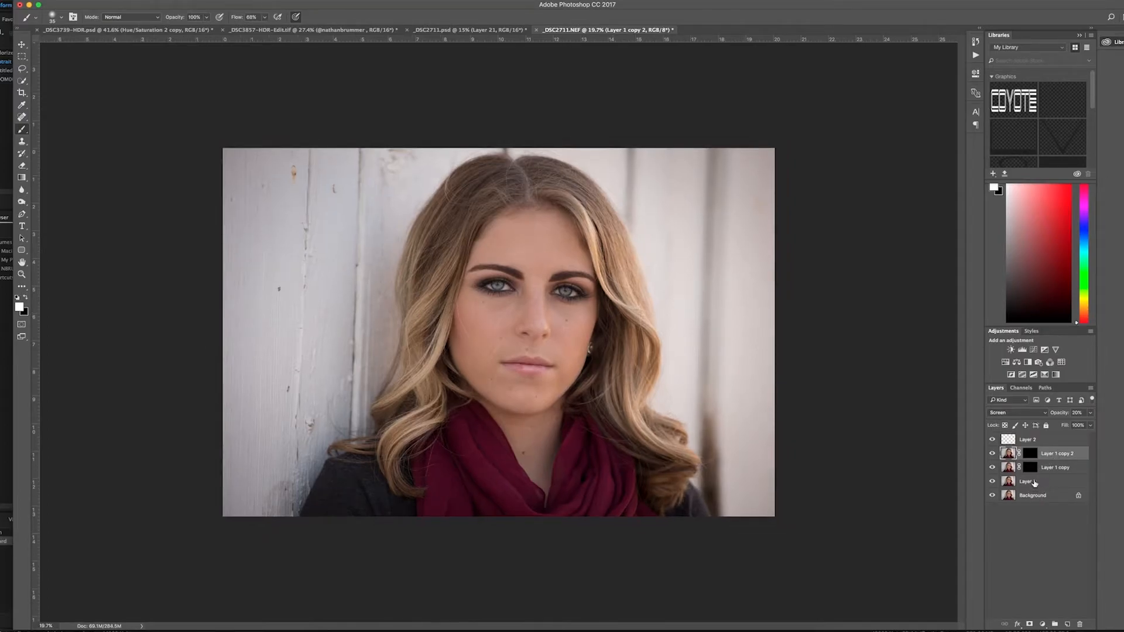
left_click(1034, 483)
left_click(1051, 442)
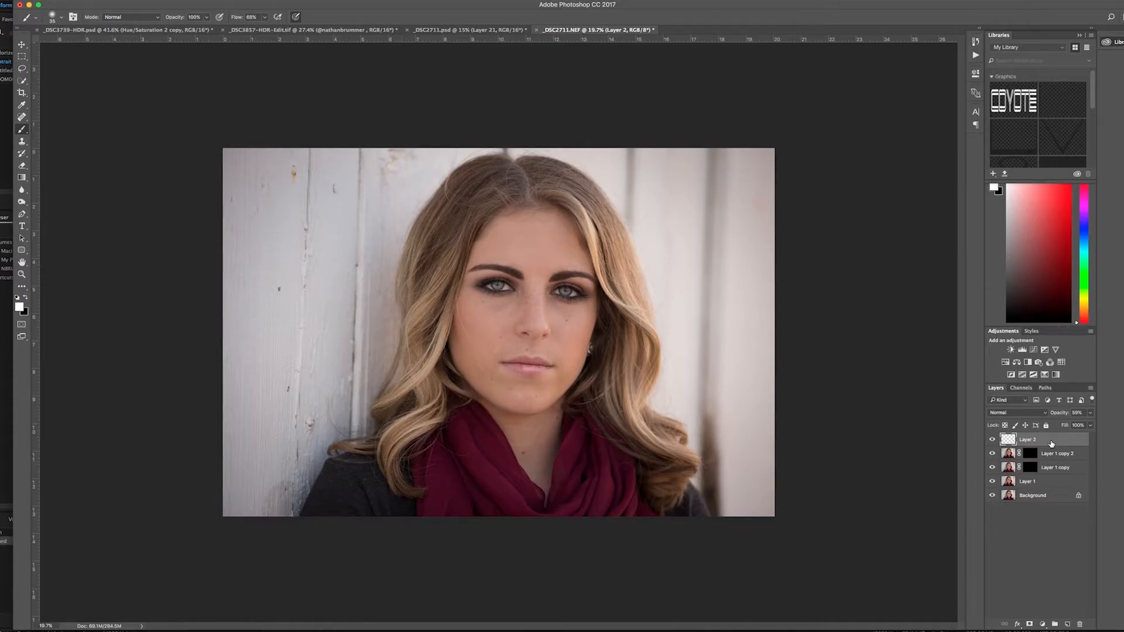
key("alt+shift+super+e")
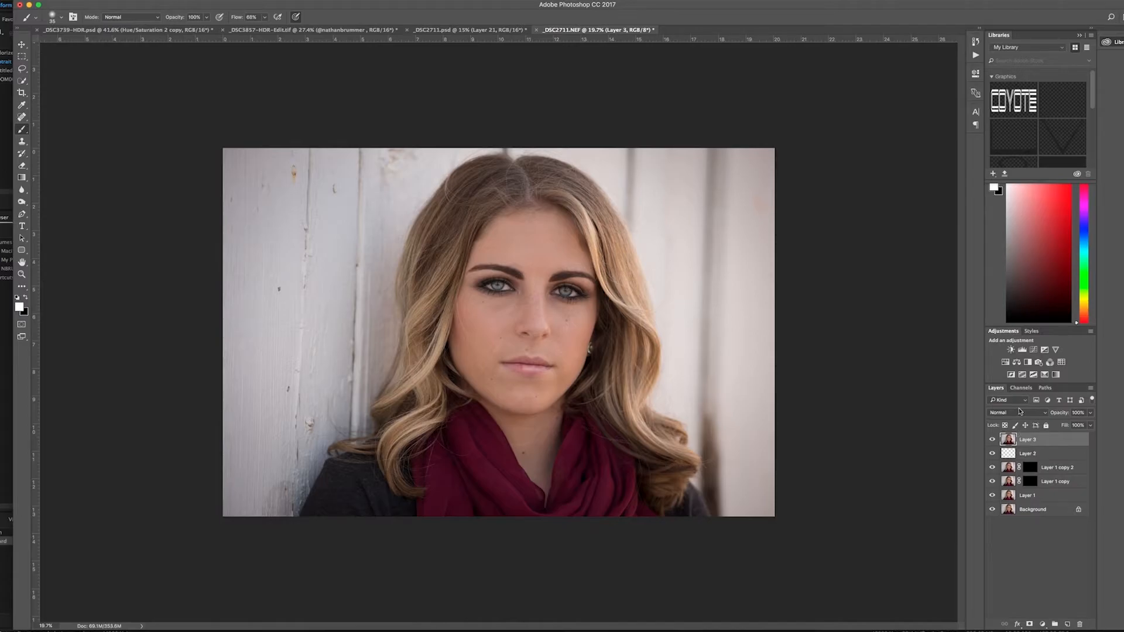
left_click(1018, 412)
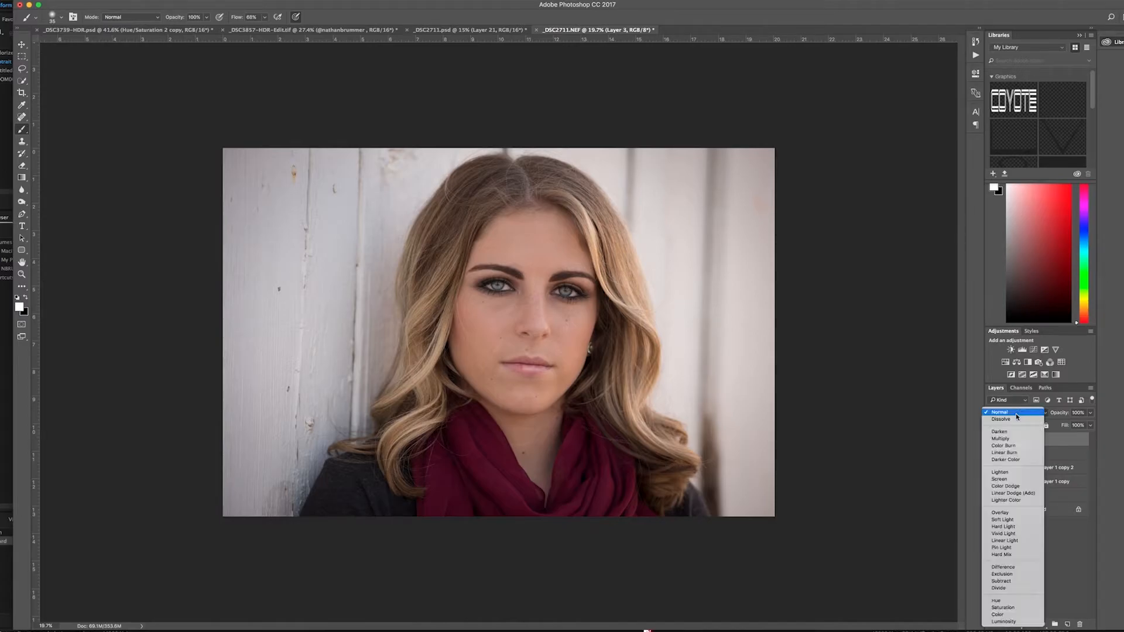
left_click(1005, 480)
key("x")
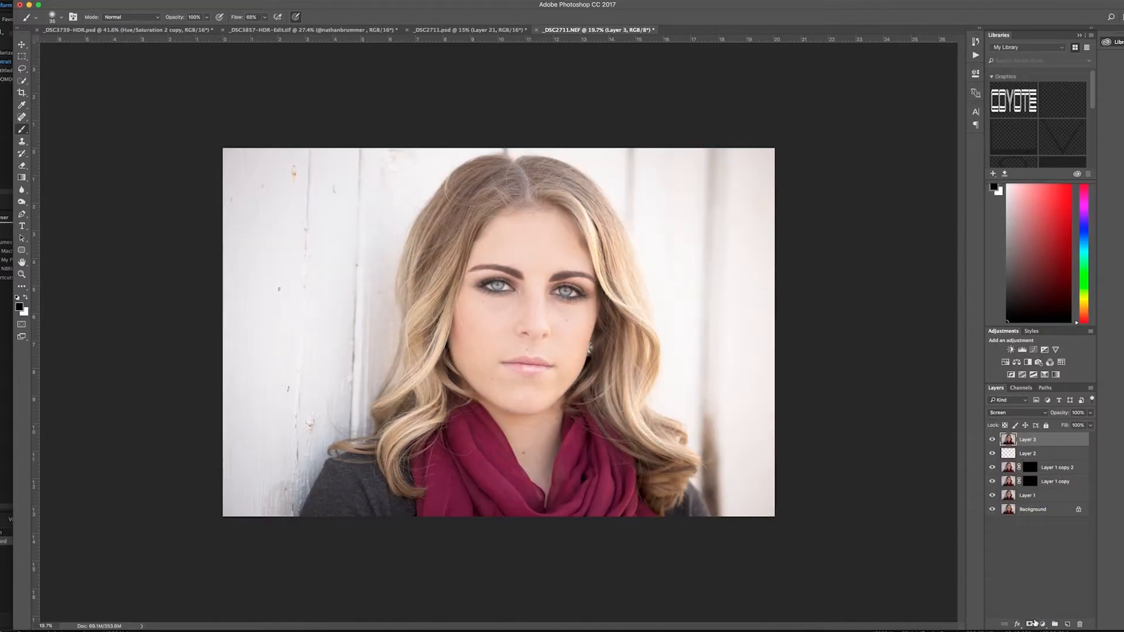
left_click(1028, 625, "alt")
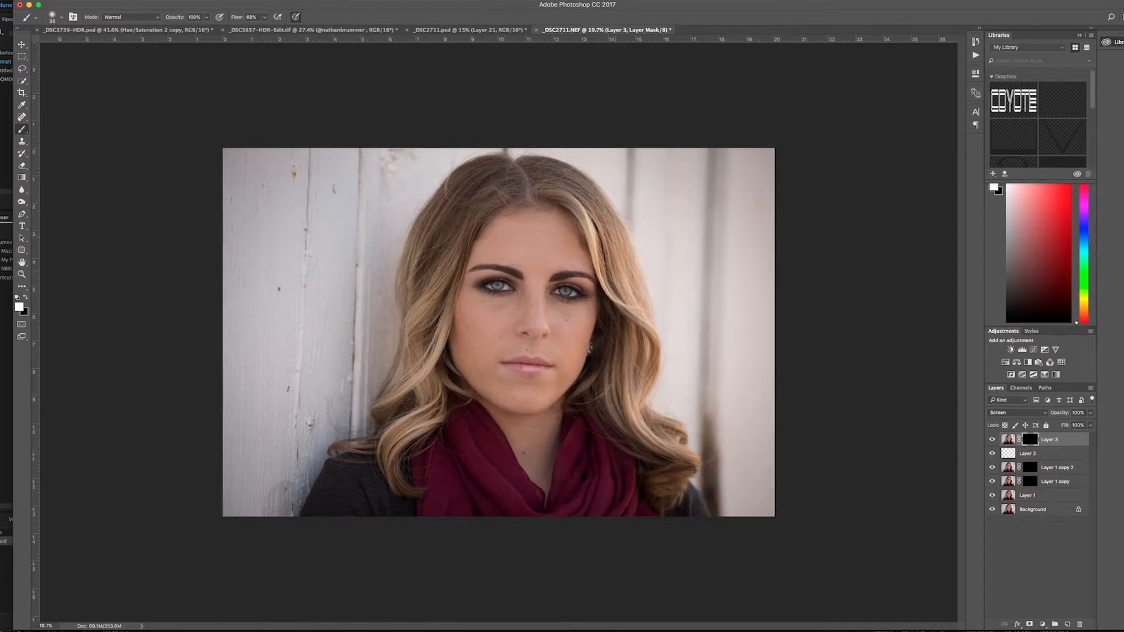
- Paint white on Layer 3's mask with a 500 px brush over the highlights in the hair on both sides of the face
key("bracketright")
key("bracketright")
key("bracketright")
key("bracketright")
key("bracketright")
key("bracketright")
key("bracketright")
key("bracketright")
key("bracketright")
key("bracketright")
key("bracketright")
mouse_move(569, 193)
left_mouse_down()
mouse_move(641, 302)
mouse_move(628, 426)
left_mouse_up()
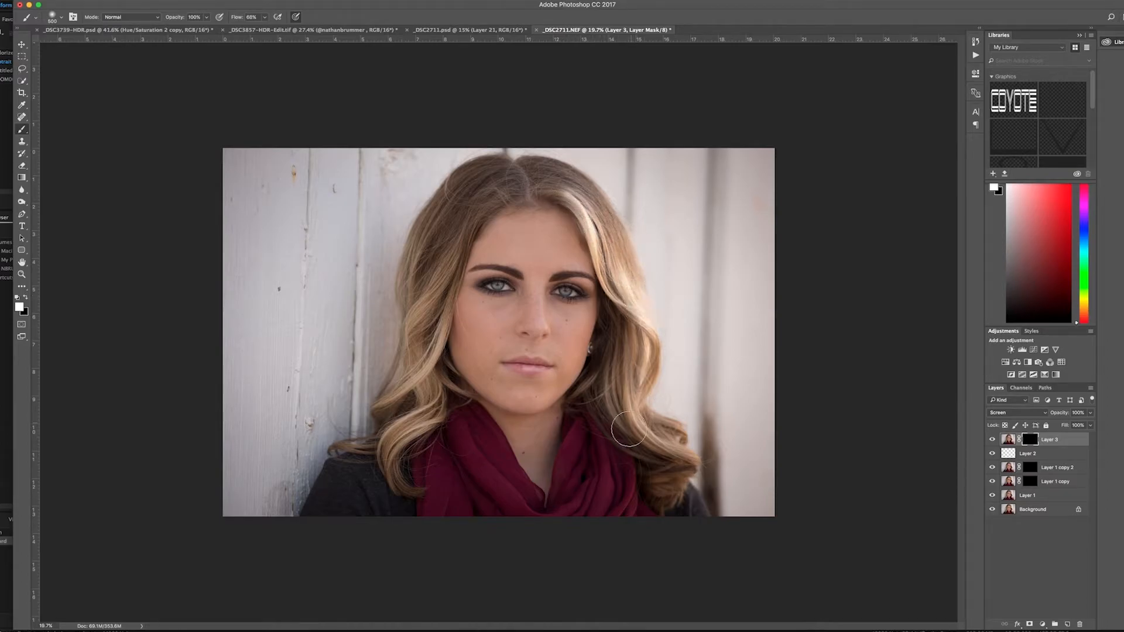
mouse_move(477, 212)
left_mouse_down()
mouse_move(414, 330)
mouse_move(440, 318)
left_mouse_up()
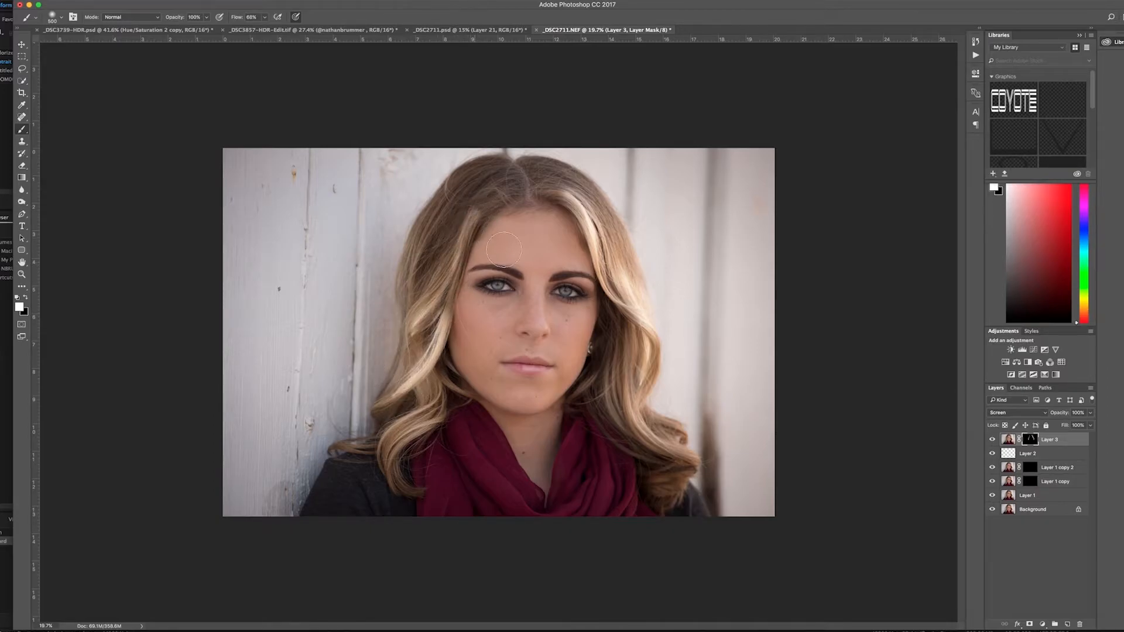
left_click_drag(639, 243, 629, 296)
mouse_move(640, 382)
left_mouse_down()
mouse_move(631, 412)
mouse_move(656, 450)
mouse_move(637, 497)
left_mouse_up()
left_click_drag(436, 406, 397, 469)
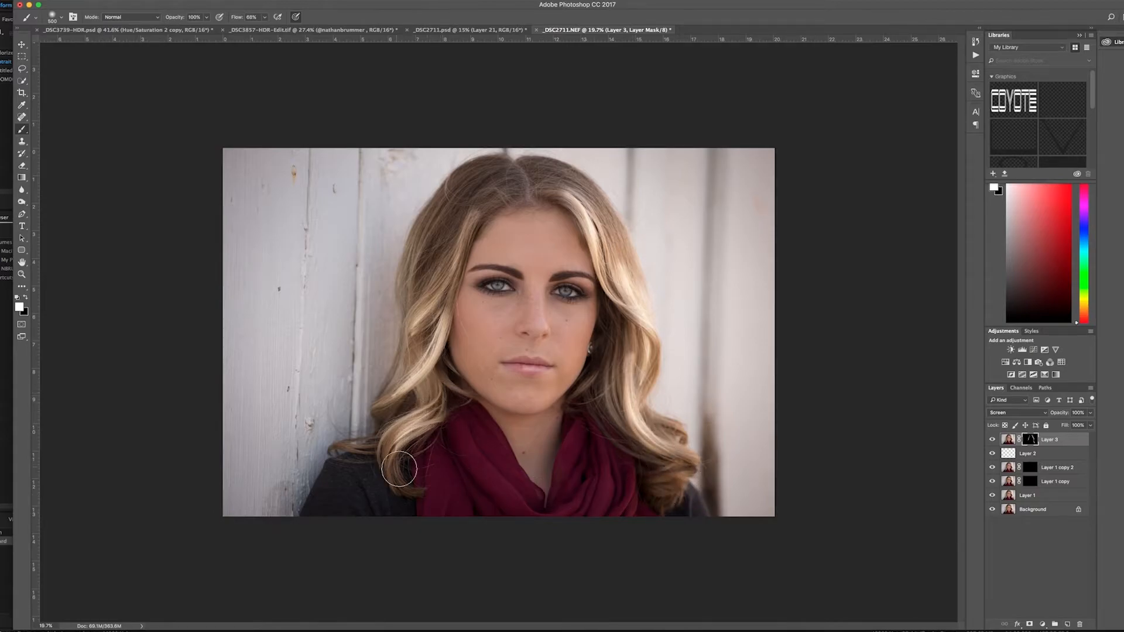
mouse_move(630, 365)
left_mouse_down()
mouse_move(625, 331)
mouse_move(626, 389)
mouse_move(647, 345)
mouse_move(643, 419)
mouse_move(652, 400)
mouse_move(675, 439)
left_mouse_up()
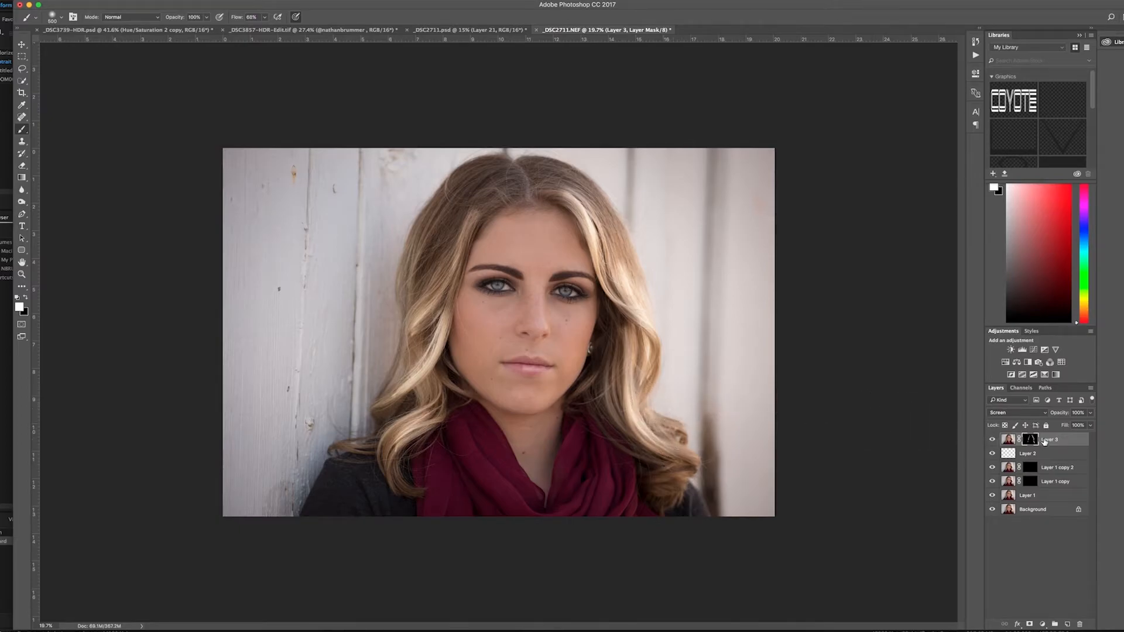
- Lower Layer 3's opacity to 50%, toggle its visibility to compare the hair highlights, and fine-tune the opacity
left_click_drag(1064, 416, 1042, 415)
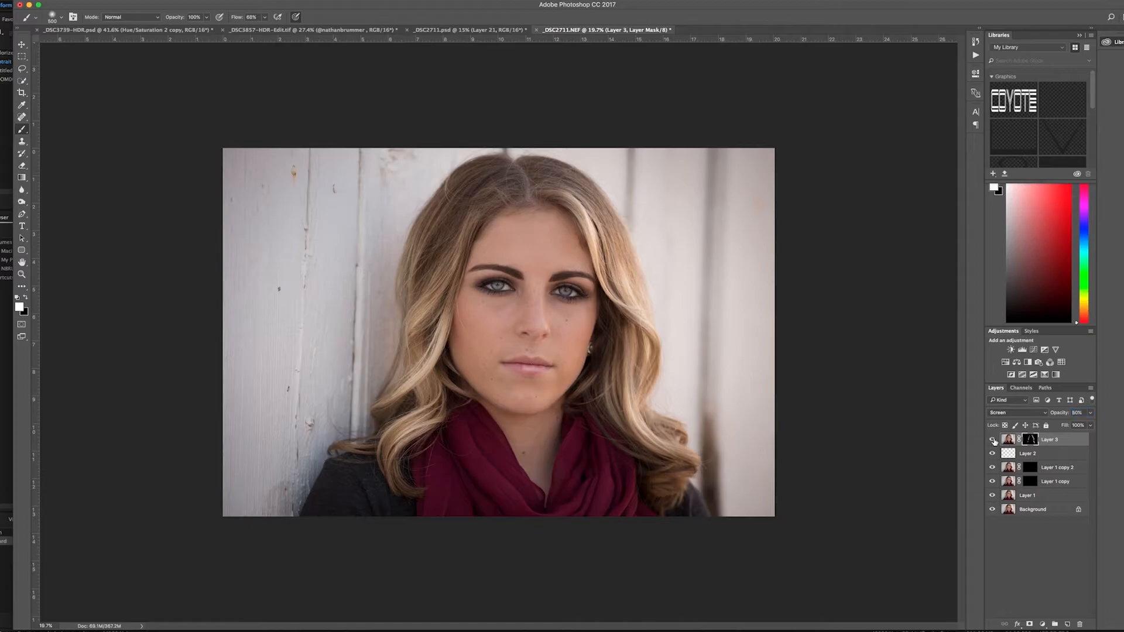
left_click(993, 440)
left_click(993, 440)
left_click(993, 440)
left_click(993, 440)
left_click_drag(1065, 416, 1063, 416)
- Add a Photo Filter adjustment with Warming Filter (85) at 25% density and fill its mask with black
left_click(1039, 364)
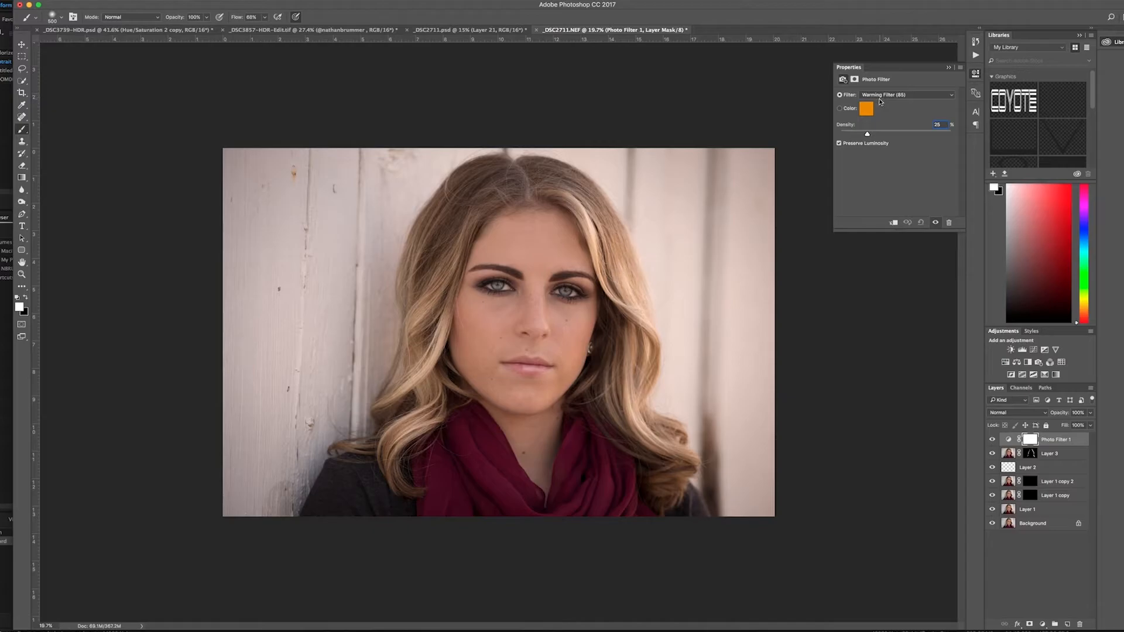
left_click(948, 69)
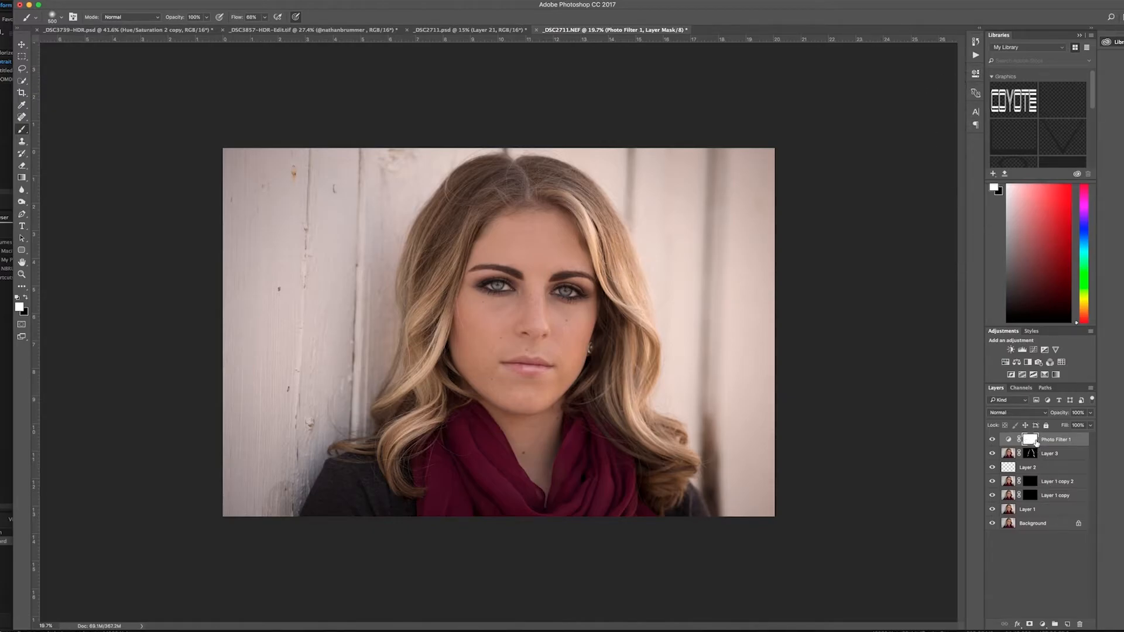
key("x")
key("alt+BackSpace")
- Paint white on the Photo Filter mask over the face with a larger brush to warm the skin
key("bracketright")
key("bracketright")
key("bracketright")
key("x")
mouse_move(559, 243)
left_mouse_down()
mouse_move(505, 233)
mouse_move(529, 245)
left_mouse_up()
- Toggle the Photo Filter layer's visibility to compare the skin tone, and lower its opacity slightly
left_click(992, 441)
left_click(993, 441)
left_click(993, 441)
left_click(992, 440)
left_click_drag(1060, 413, 1053, 415)
- Add a Curves adjustment with the RGB midtones pulled down to darken the image, and fill its mask with black
left_click(1034, 350)
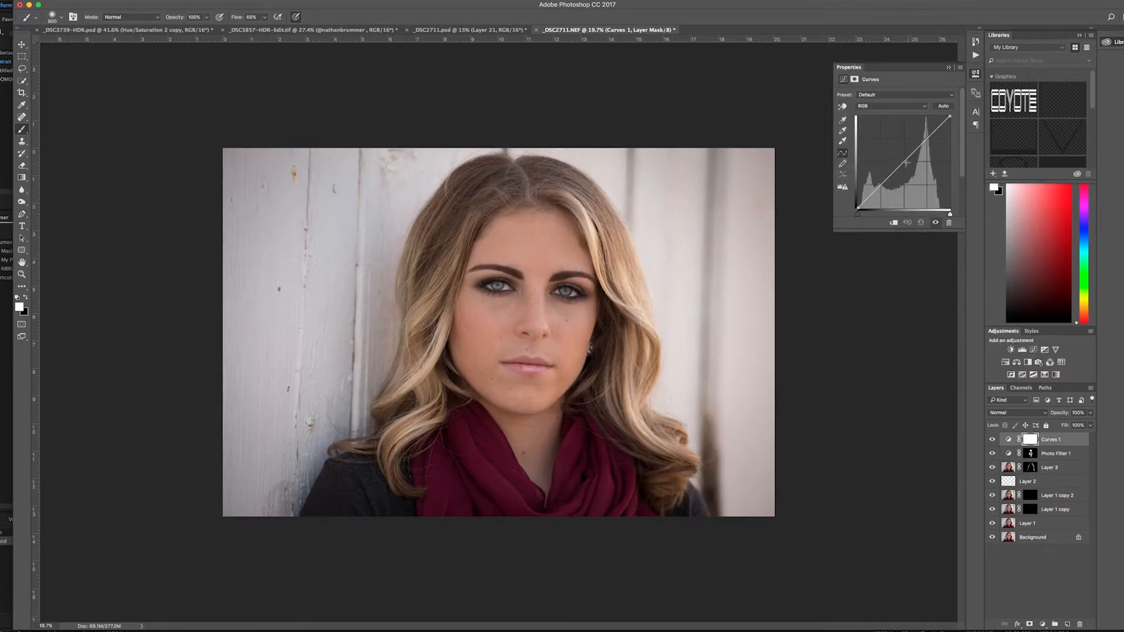
left_click_drag(905, 161, 912, 165)
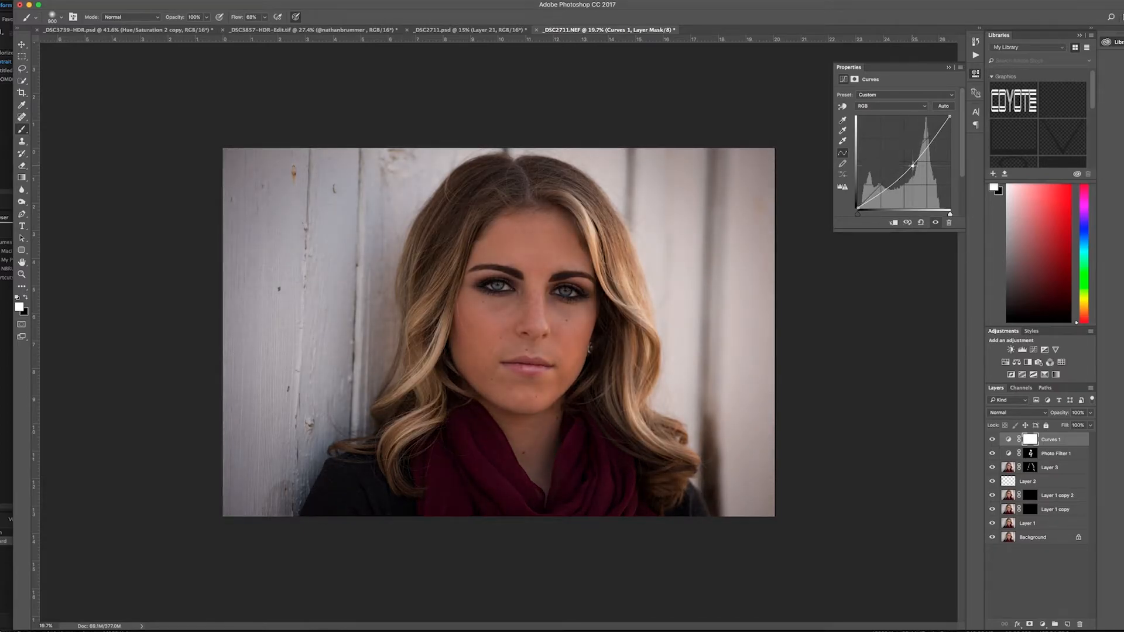
left_click(948, 69)
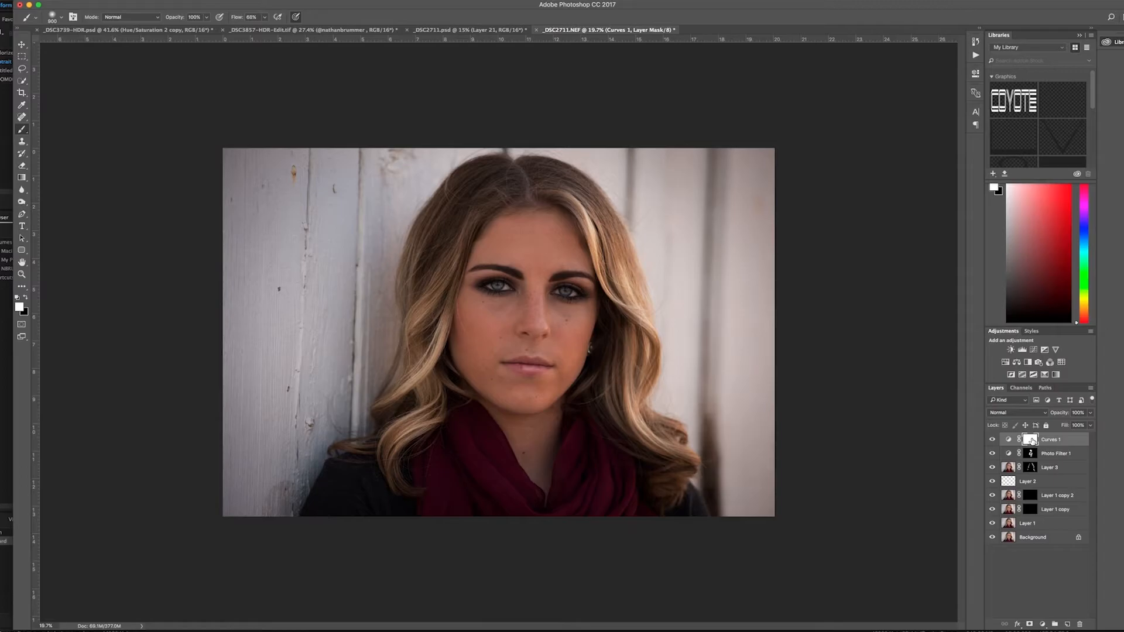
key("x")
key("alt+BackSpace")
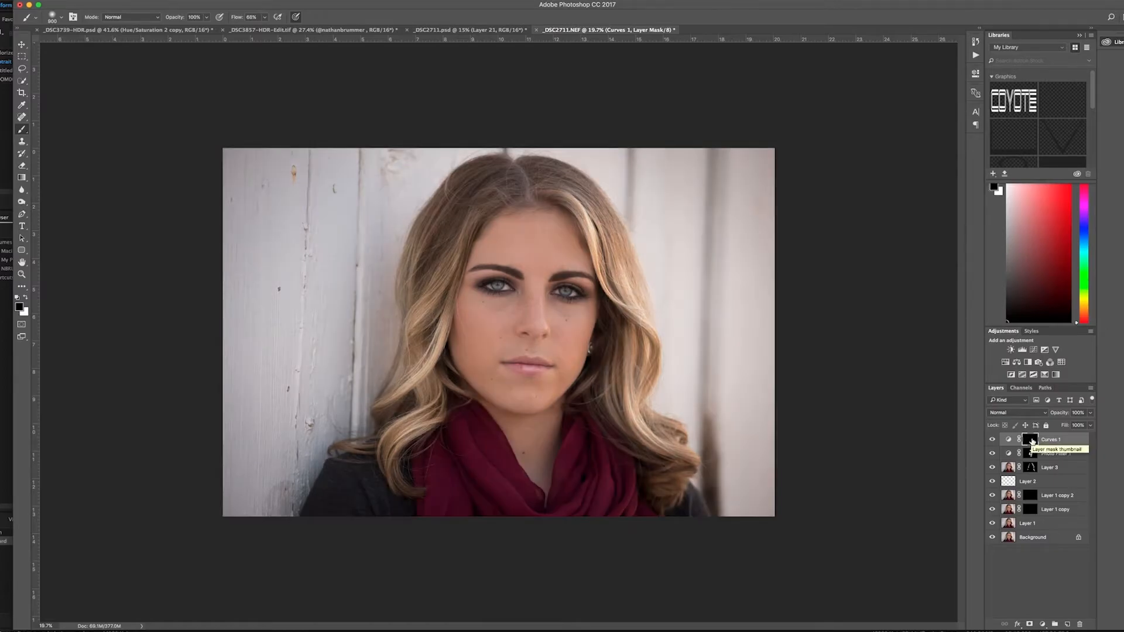
- Paint white on the Curves 1 mask along all four image edges with a 2700 px brush to create a vignette
key("bracketright")
key("bracketright")
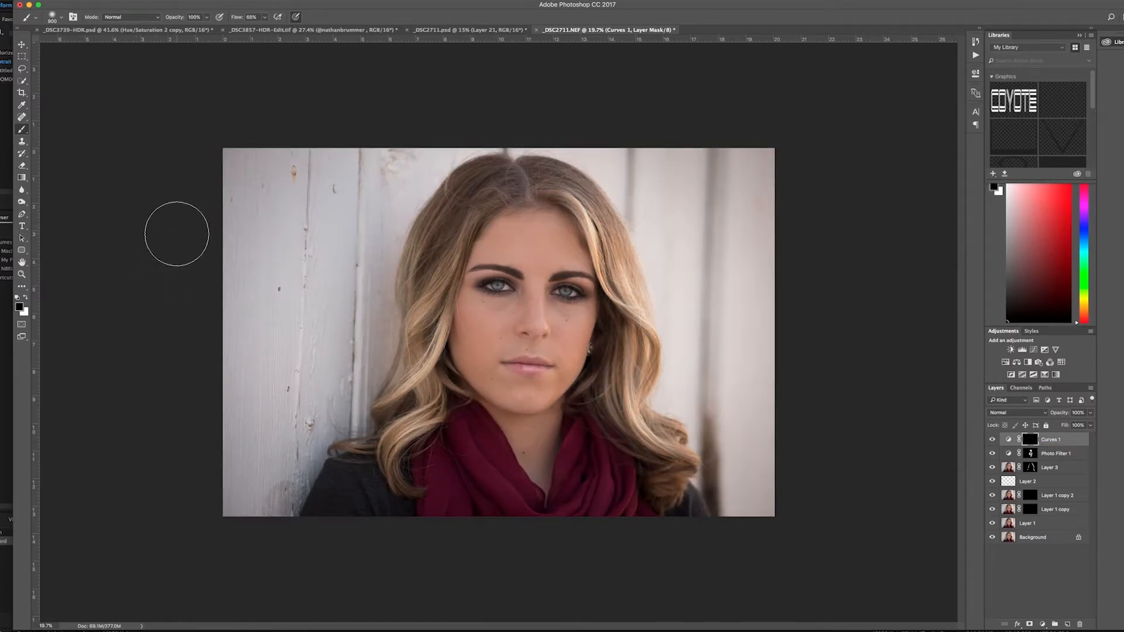
key("bracketright")
key("bracketright")
key("bracketright")
key("bracketright")
key("bracketright")
key("bracketright")
key("bracketright")
key("bracketright")
key("bracketright")
key("bracketright")
key("bracketright")
key("bracketright")
key("bracketright")
key("bracketright")
key("bracketright")
key("bracketright")
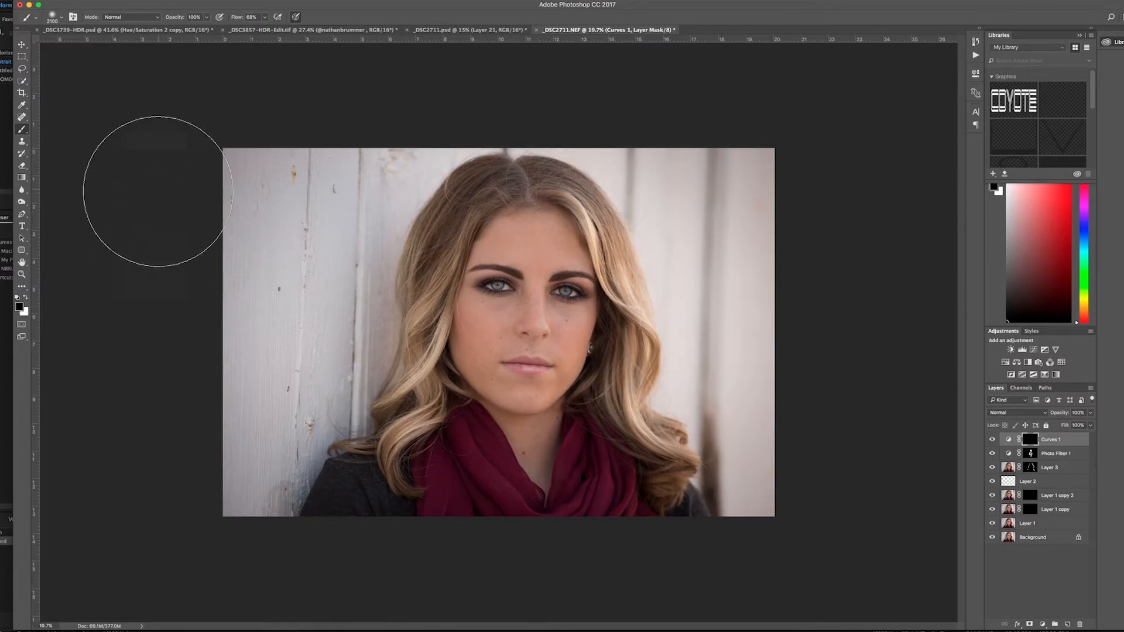
key("x")
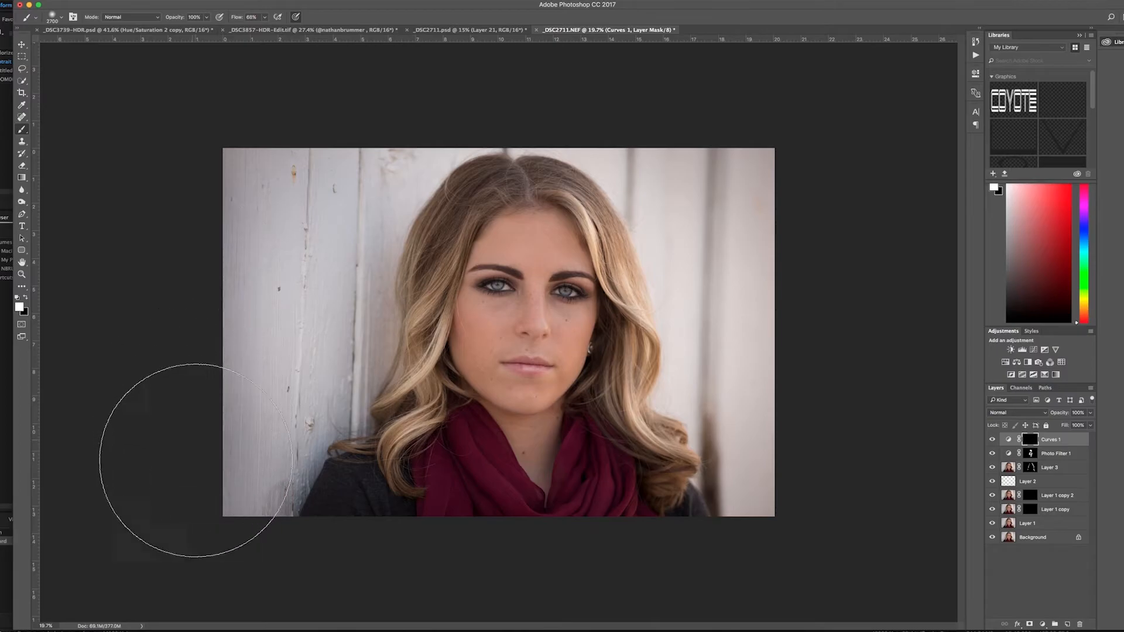
left_click_drag(272, 214, 211, 469)
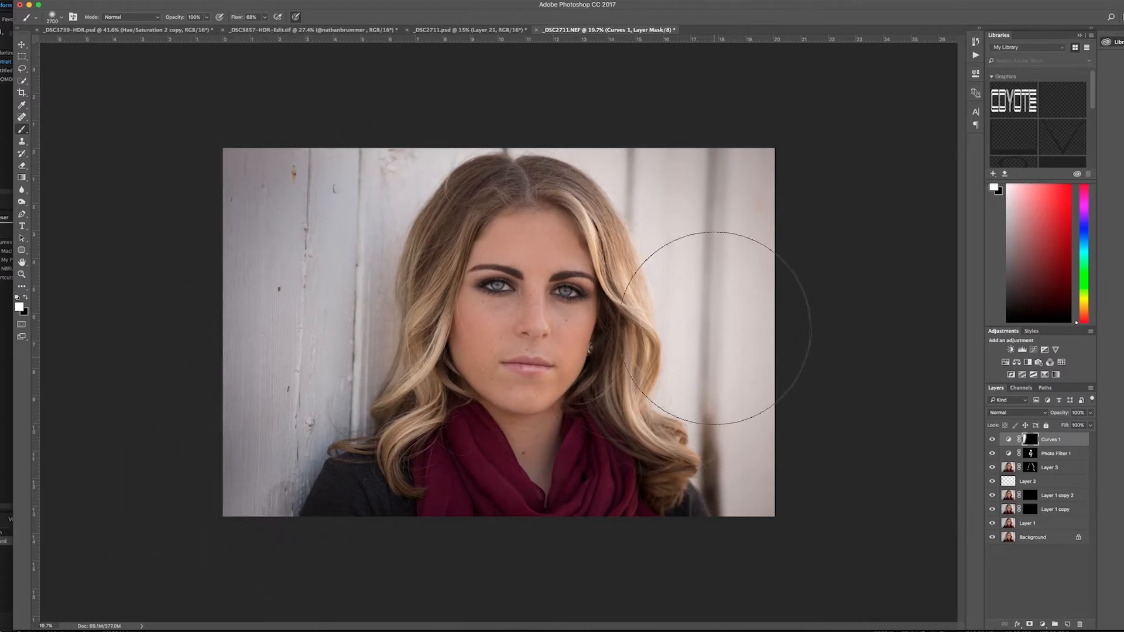
mouse_move(727, 138)
left_mouse_down()
mouse_move(765, 401)
mouse_move(802, 477)
left_mouse_up()
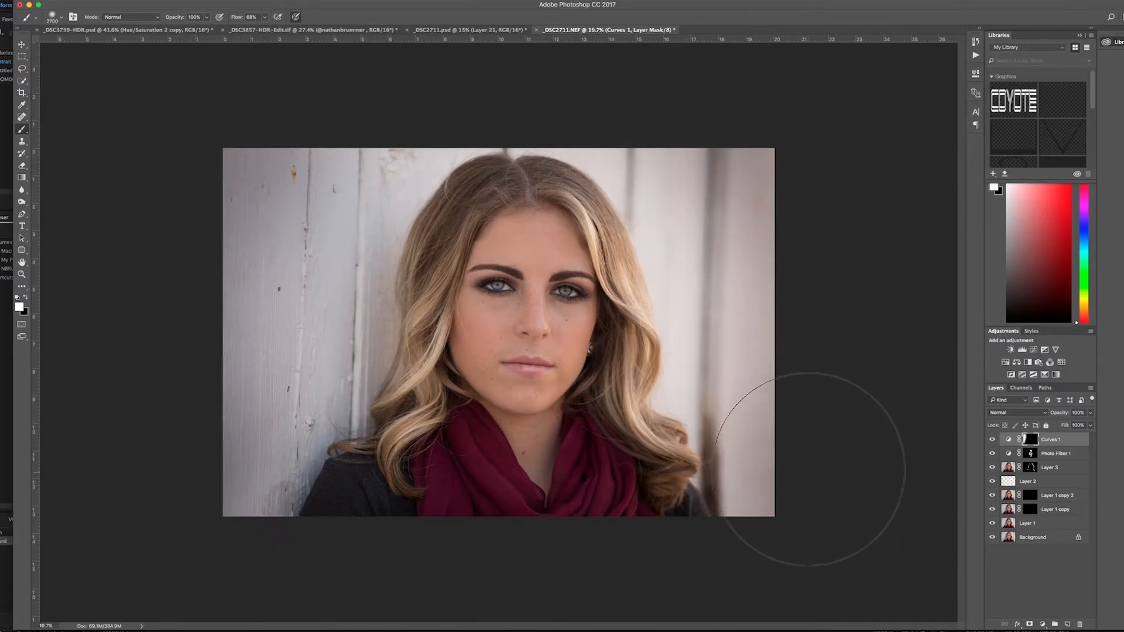
left_click_drag(359, 124, 628, 168)
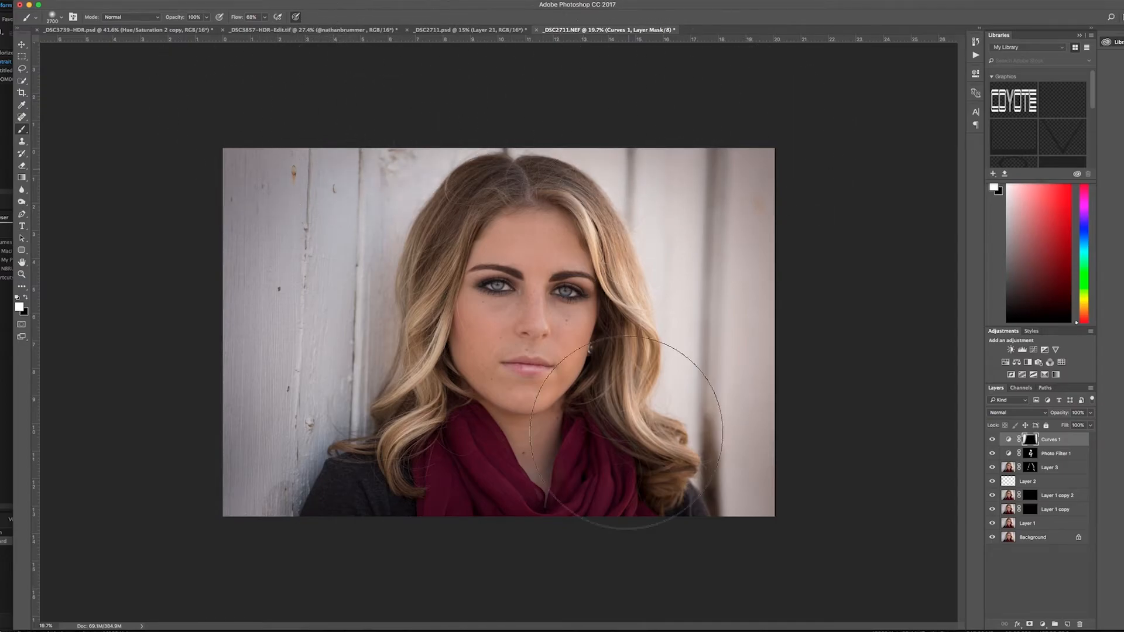
left_click_drag(608, 545, 146, 567)
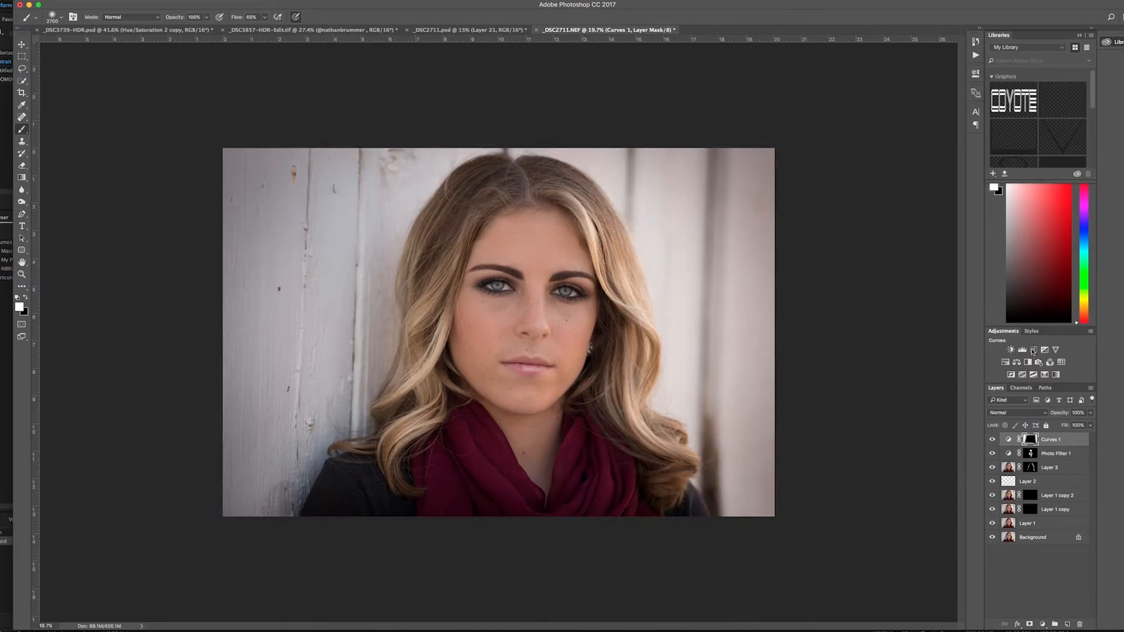
- Add a second Curves adjustment with the RGB midtones raised slightly to brighten the image, and fill its mask with black
left_click(1033, 350)
left_click(903, 160)
left_click_drag(902, 160, 901, 158)
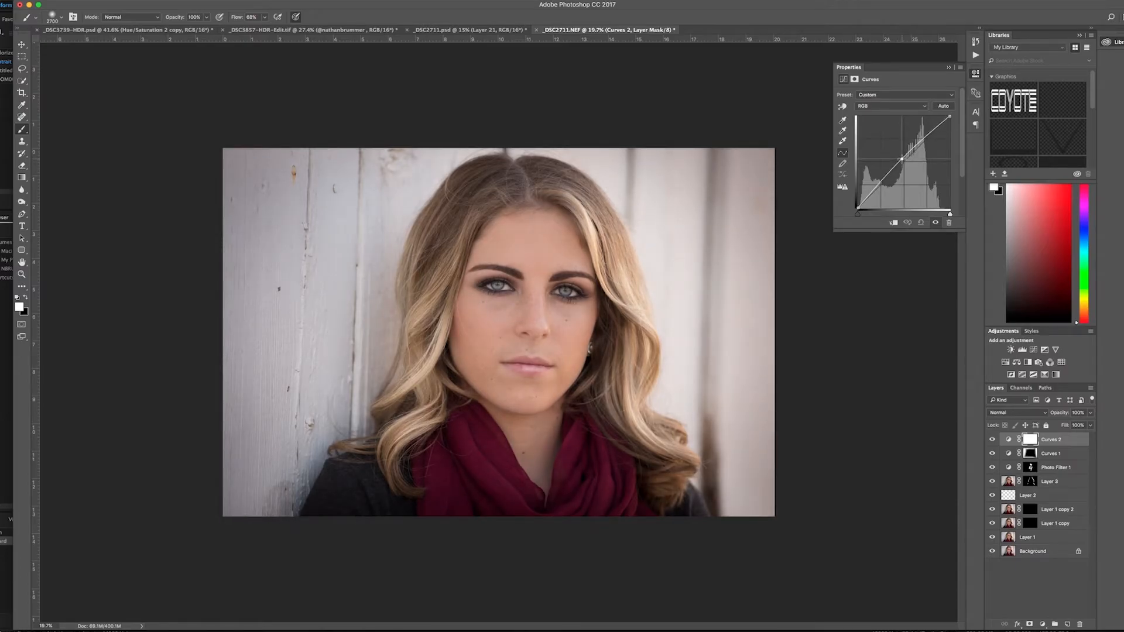
left_click(949, 68)
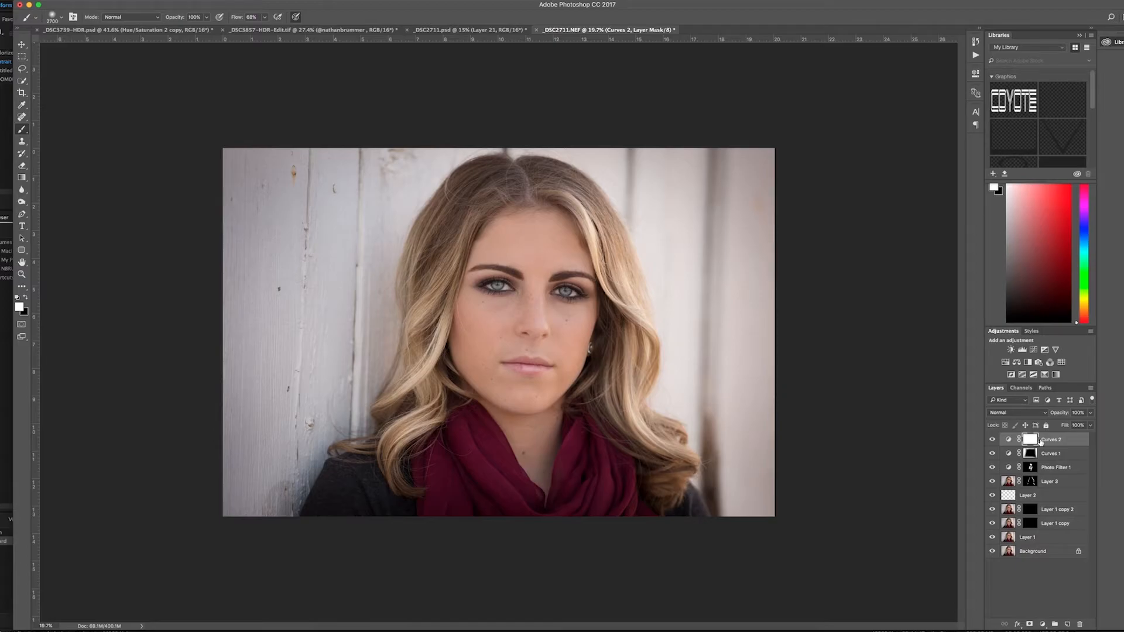
key("x")
key("alt+BackSpace")
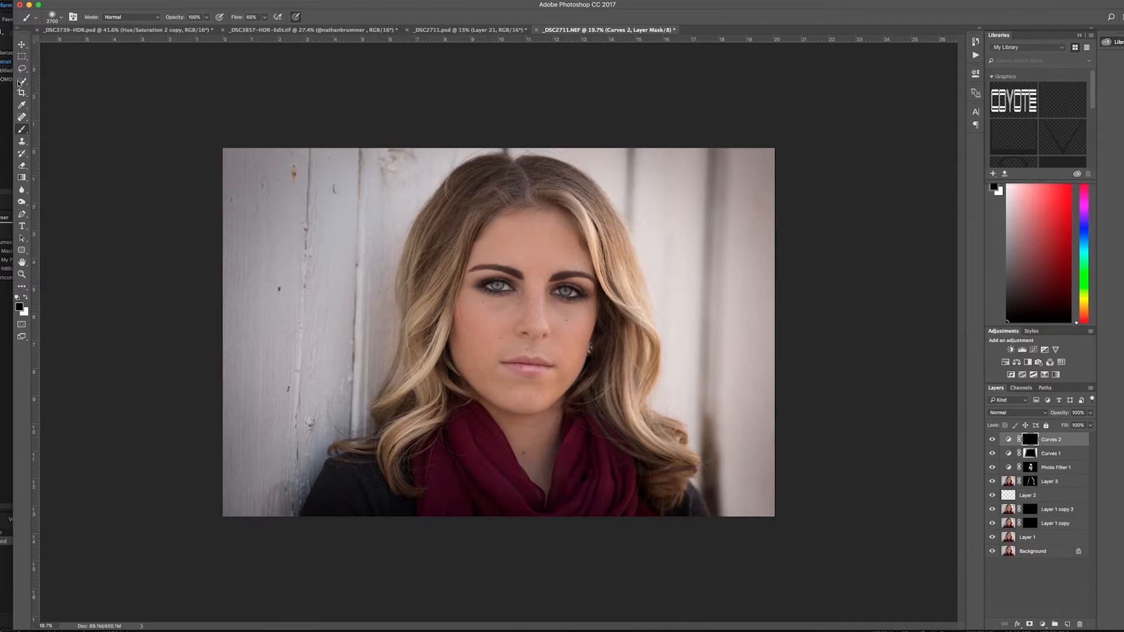
- Draw a white-to-transparent radial gradient on the Curves 2 mask from the face outward, and toggle the layer to compare
left_click(21, 178)
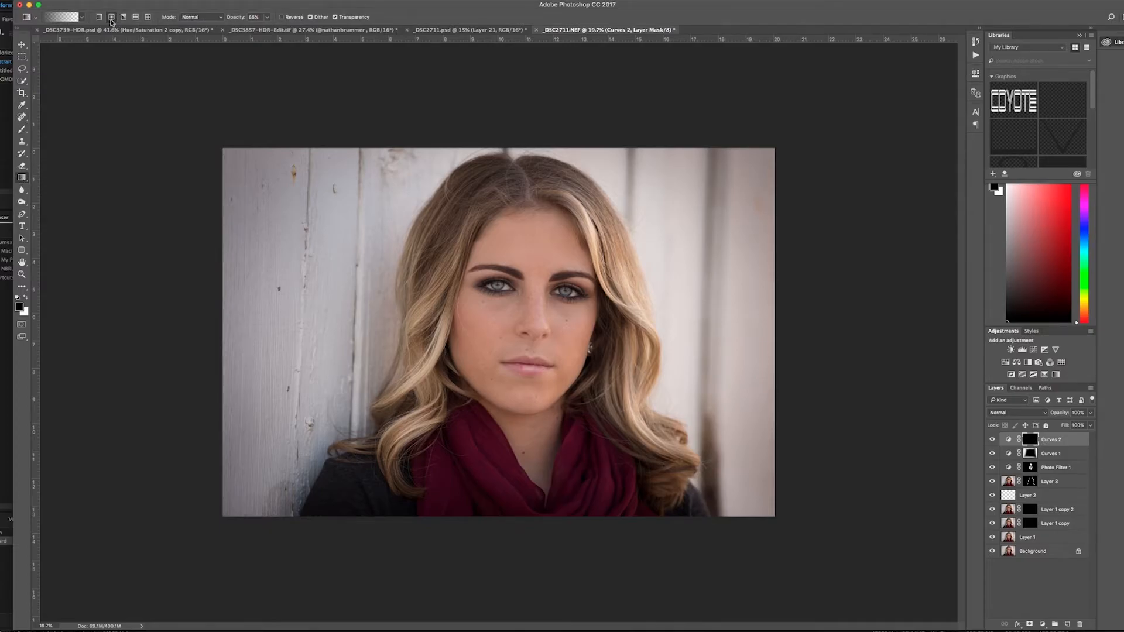
left_click(26, 302)
left_click(84, 19)
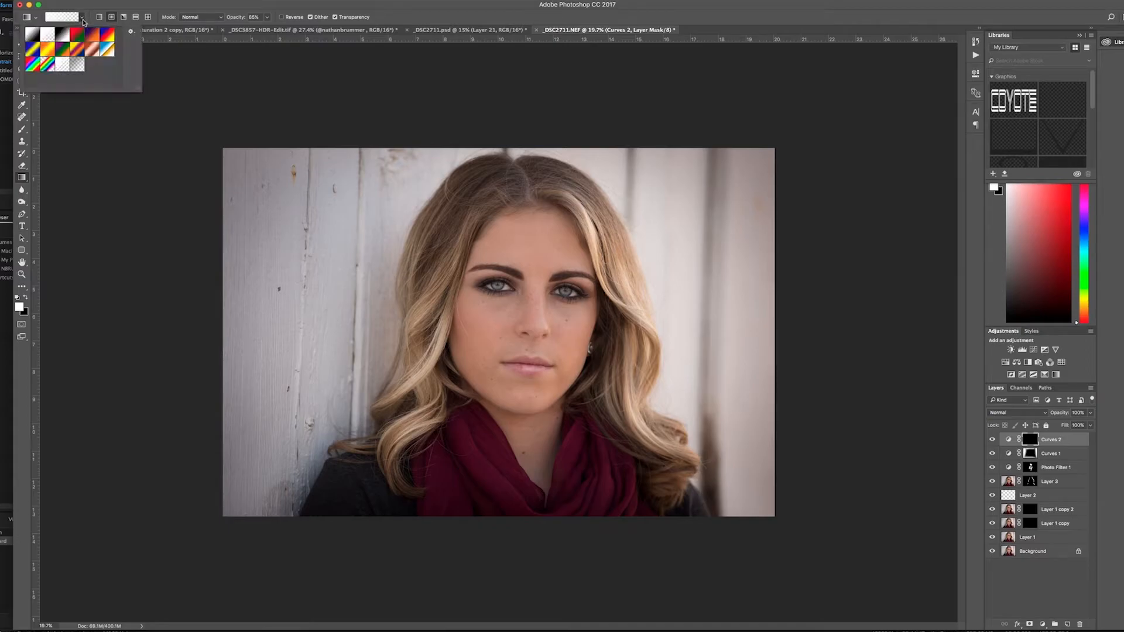
left_click(49, 37)
left_click(111, 18)
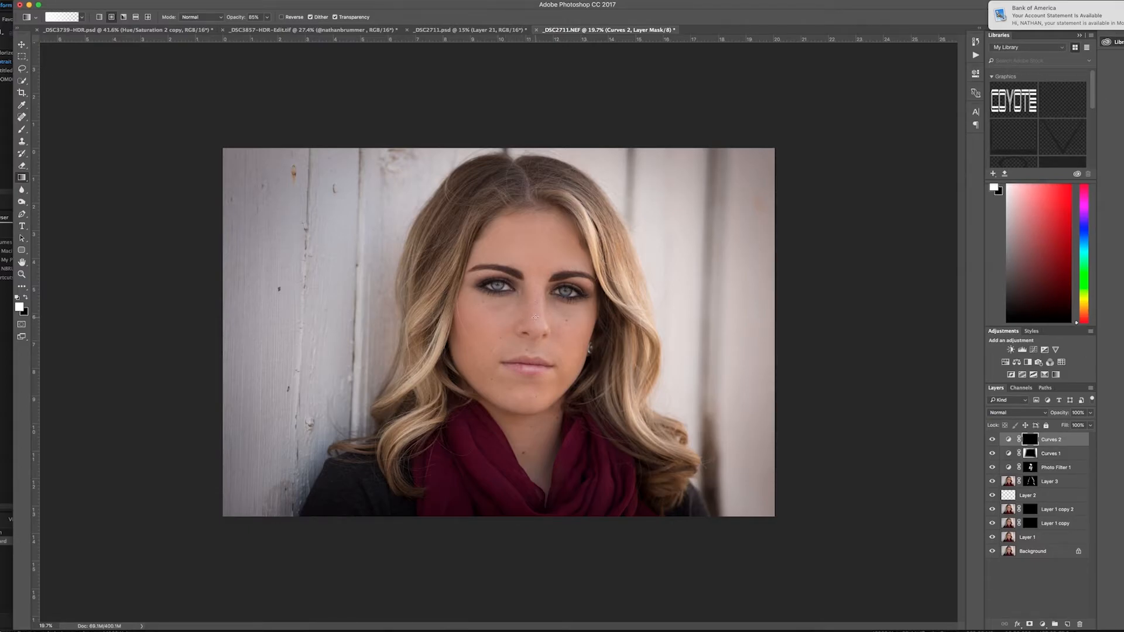
left_click_drag(520, 326, 357, 440)
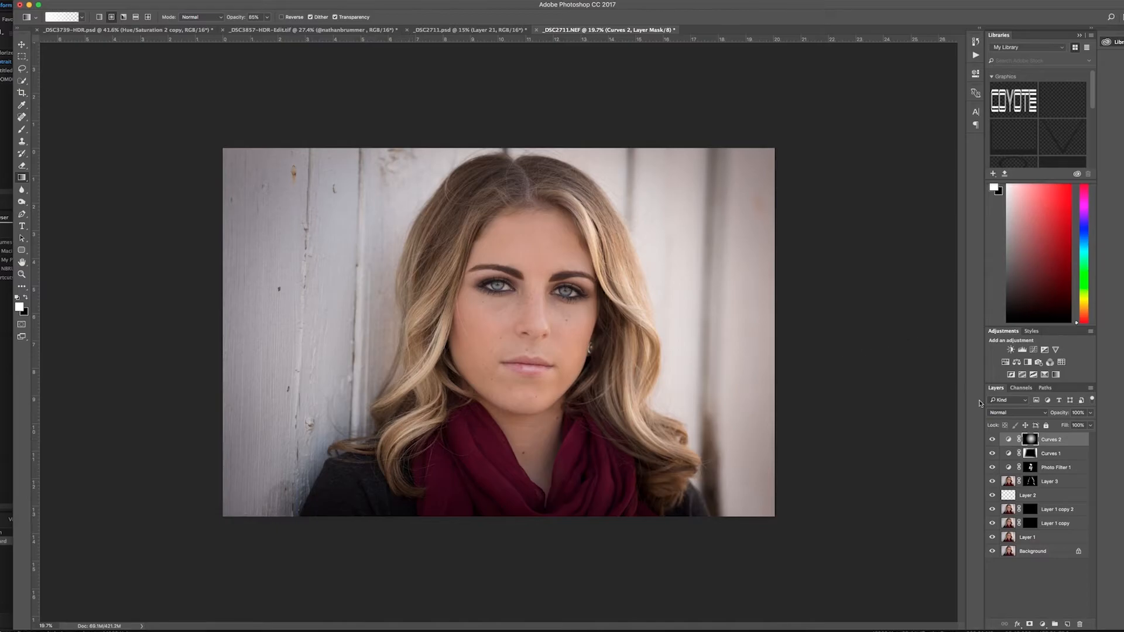
left_click(991, 440)
left_click(991, 440)
- Stamp all visible layers into a new top layer and apply a High Pass filter with a 2.0 pixel radius
key("super+alt+shift+e")
key("d")
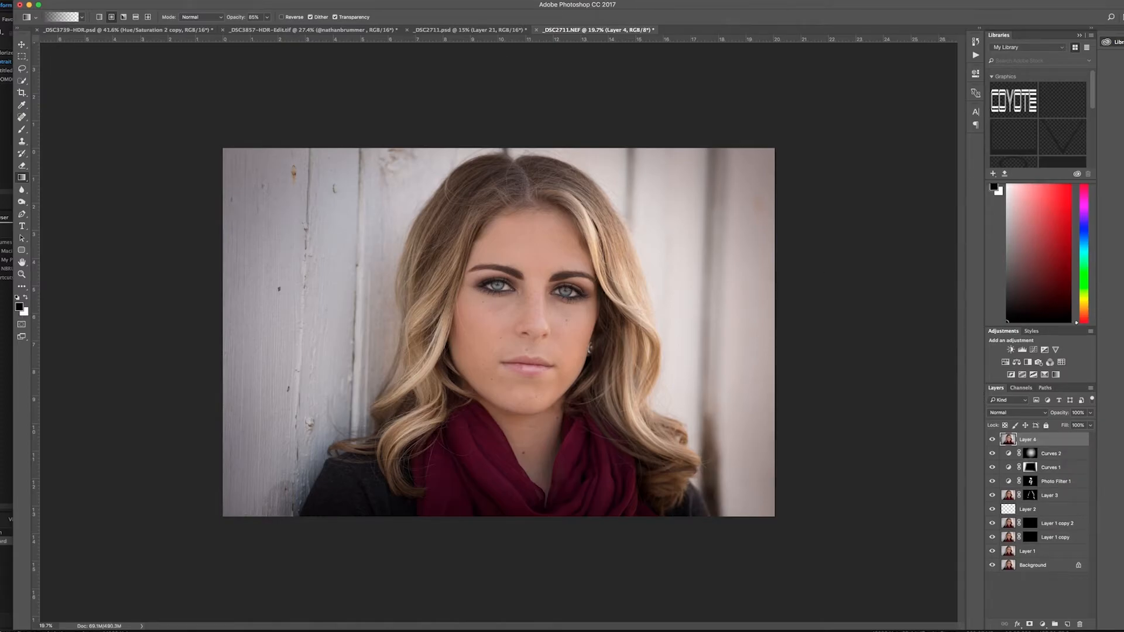
left_click(199, 0)
mouse_move(215, 195)
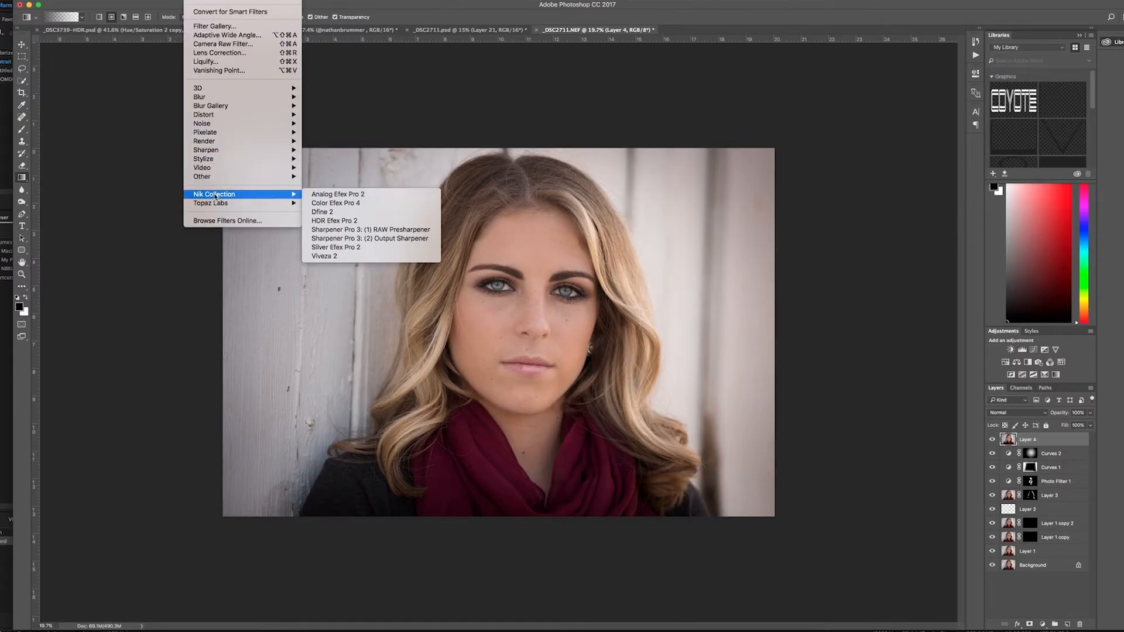
mouse_move(288, 172)
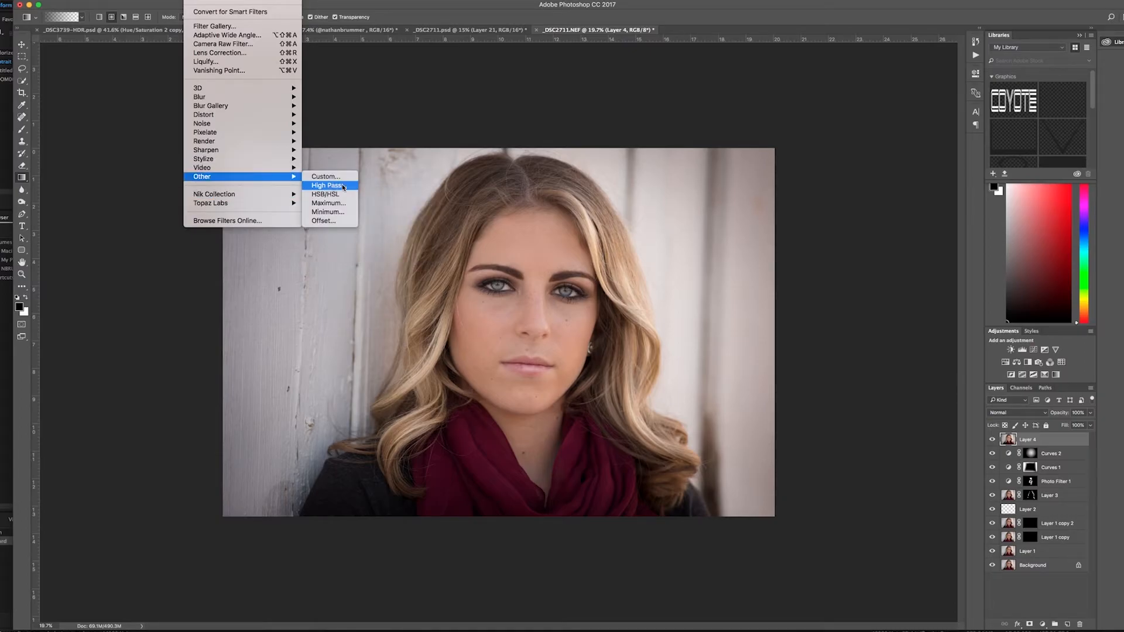
left_click(344, 183)
left_click_drag(534, 224, 775, 199)
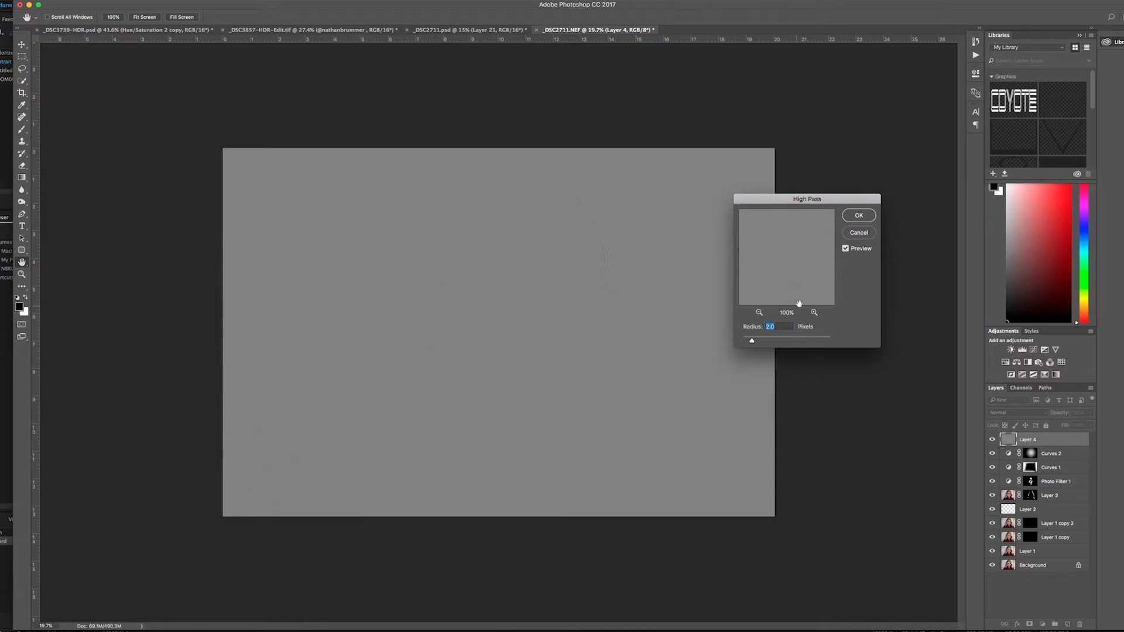
left_click(858, 217)
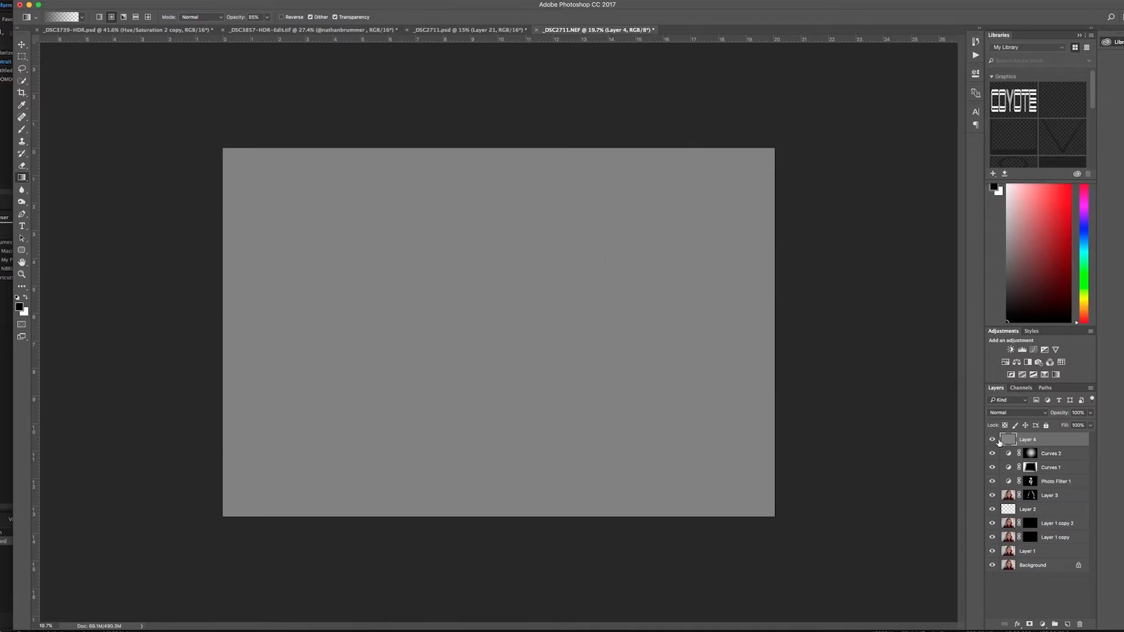
- Inspect the High Pass detail around the eyes and set Layer 4's blend mode to Soft Light
scroll(532, 290, "up", 6)
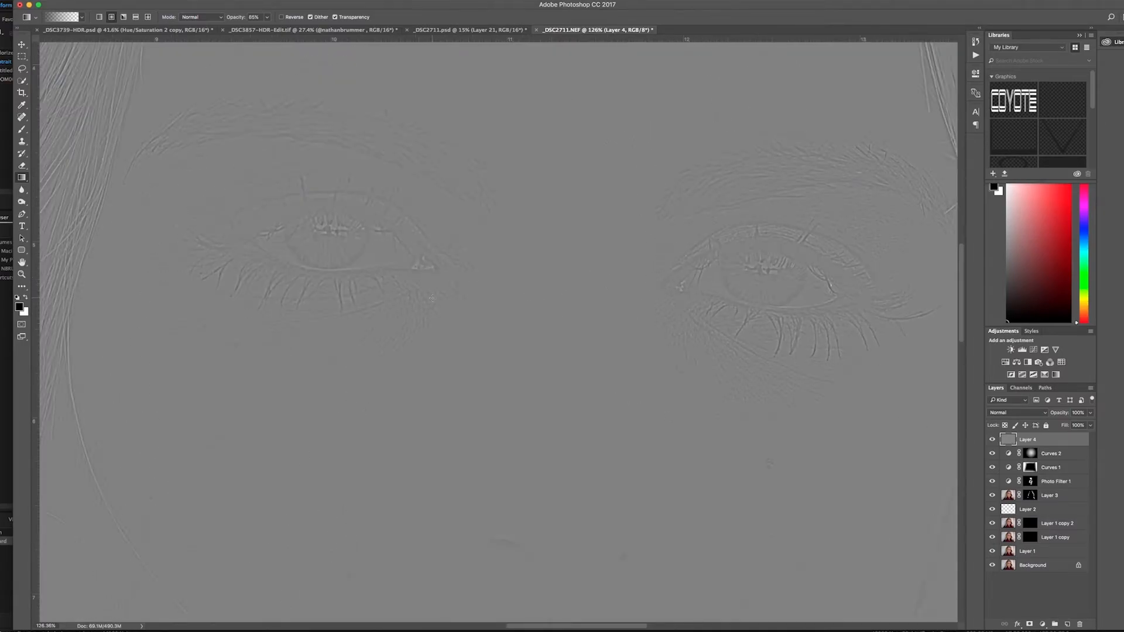
scroll(447, 288, "down", 5)
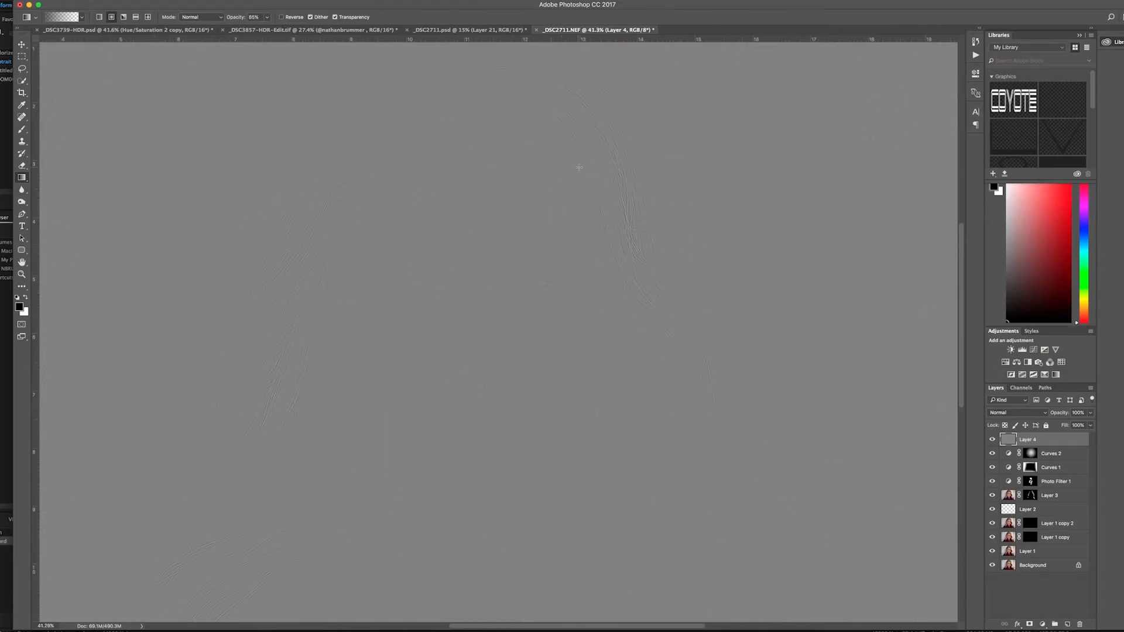
left_click(1039, 414)
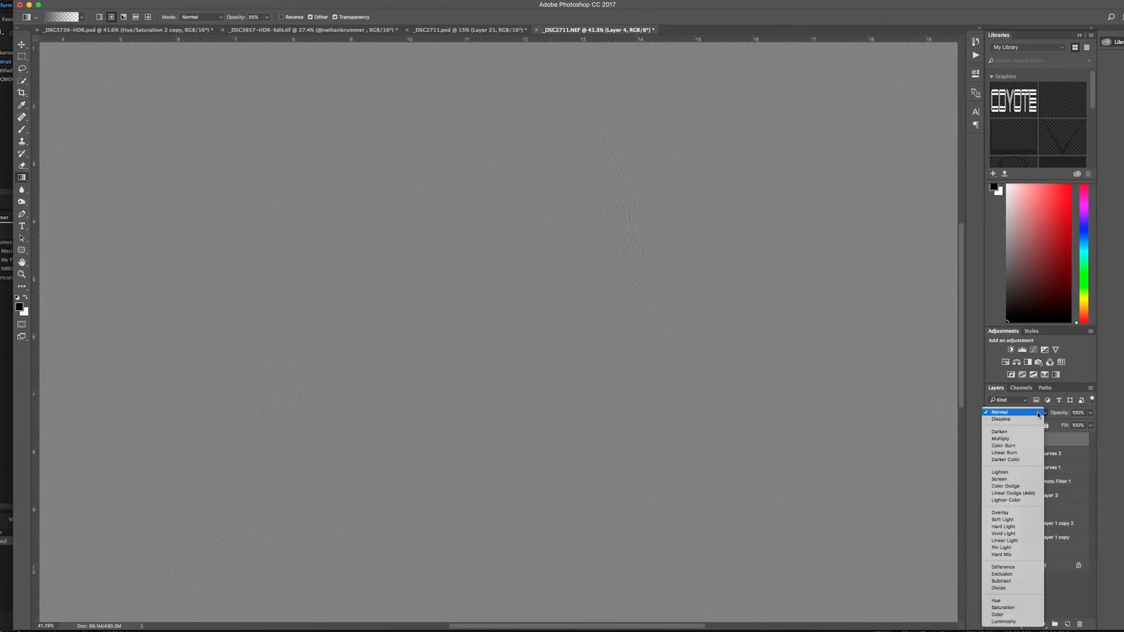
left_click(1003, 520)
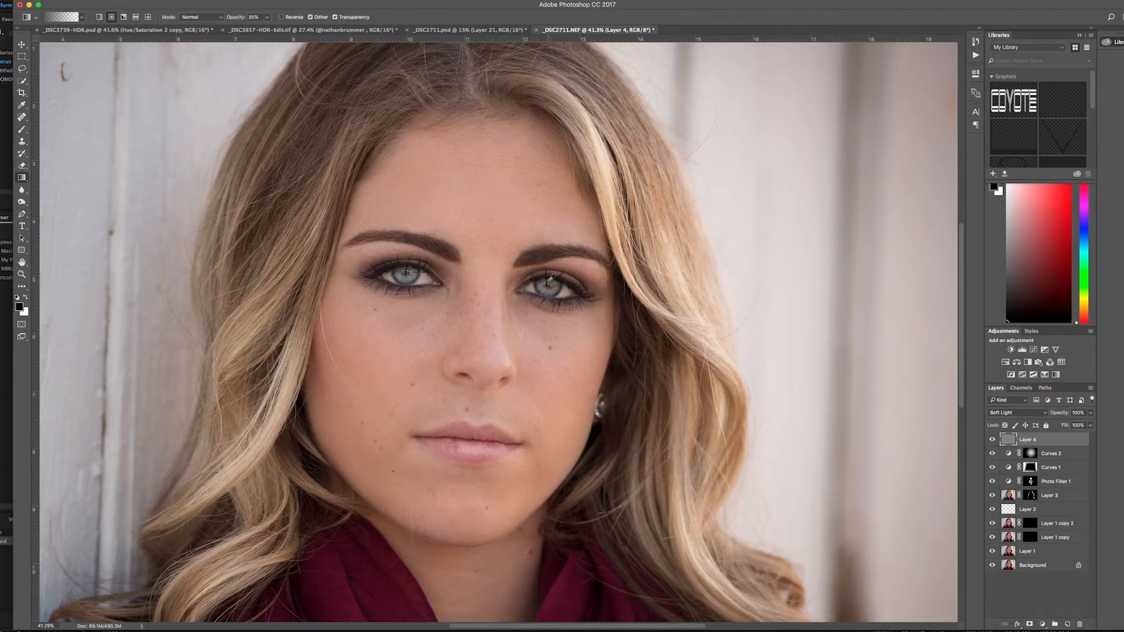
- Toggle Layer 4's visibility at close range to compare the sharpening on the eyes and face
scroll(546, 273, "up", 6)
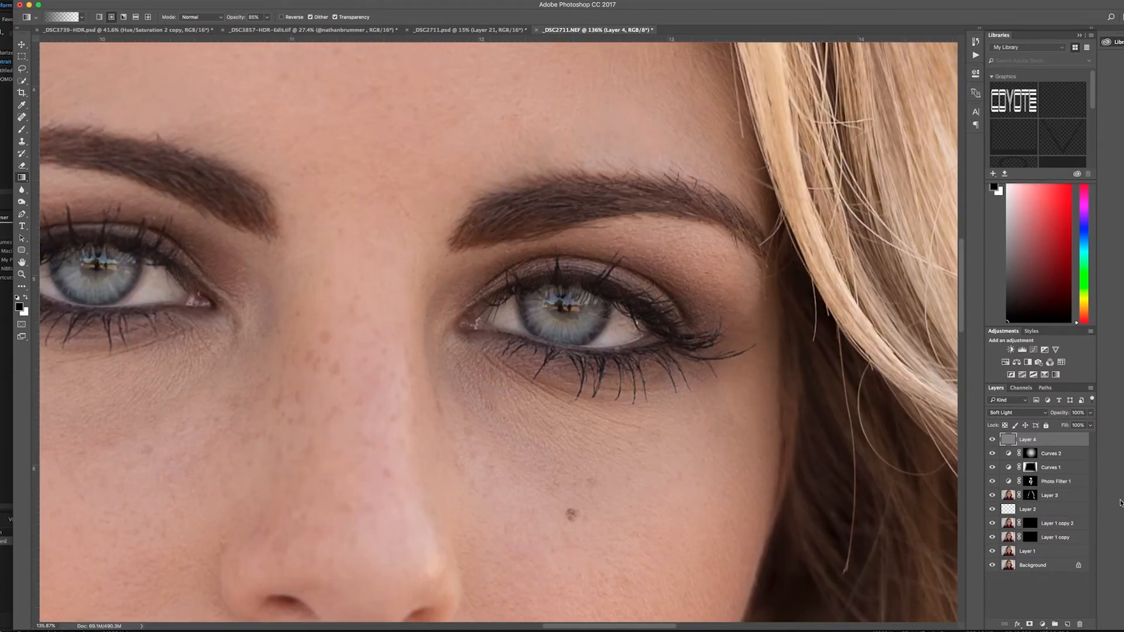
left_click(992, 441)
left_click(992, 441)
left_click(993, 441)
left_click(992, 440)
scroll(731, 397, "down", 10)
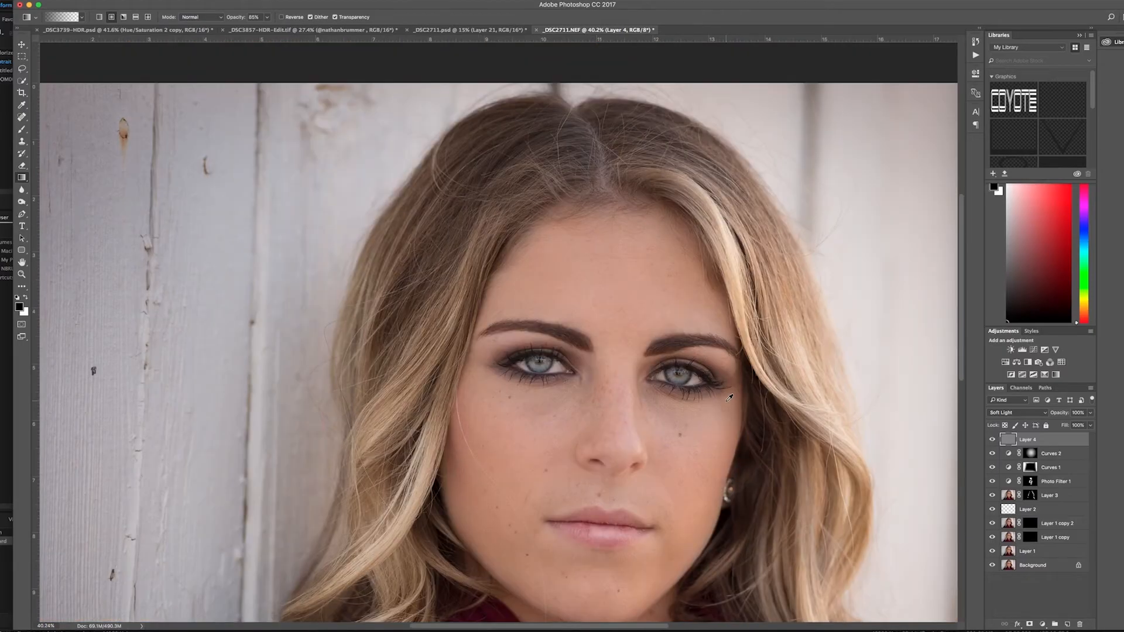
scroll(538, 264, "up", 5)
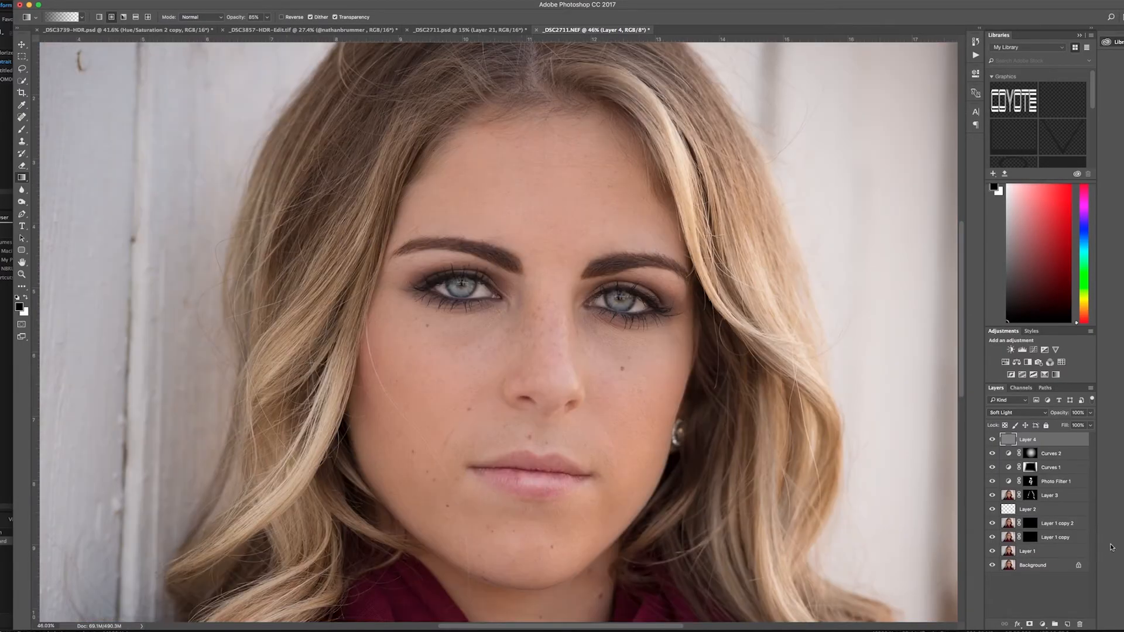
- Add a black mask to Layer 4 and paint white over the eyes with a 125 px brush
left_click(1030, 624, "alt")
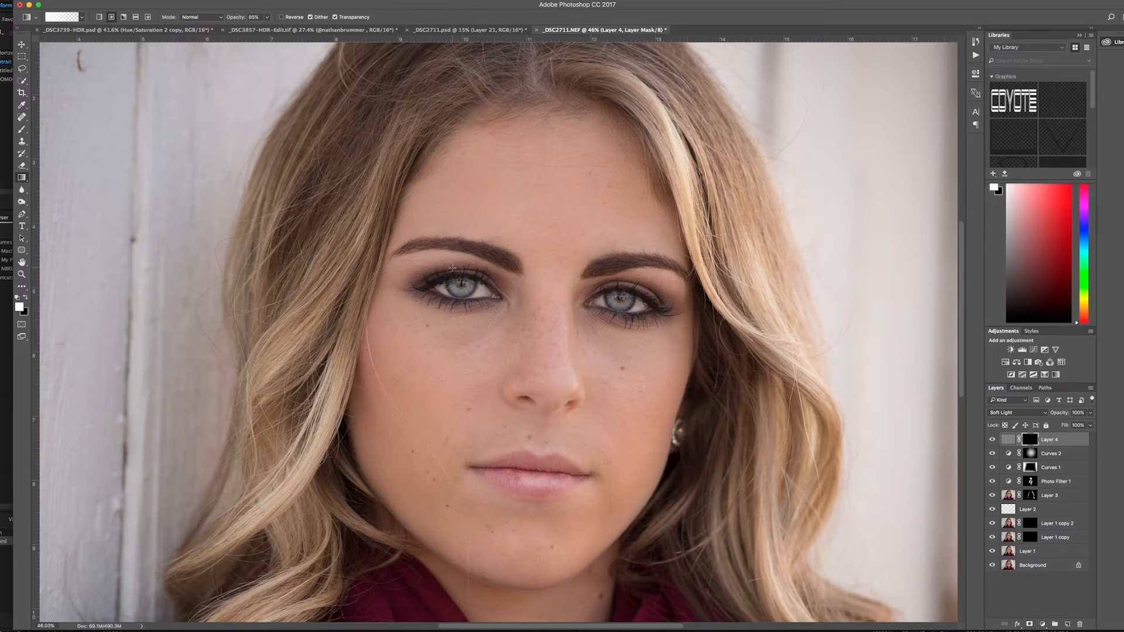
key("b")
key("bracketleft")
key("bracketleft")
key("bracketleft")
key("bracketleft")
key("bracketleft")
key("bracketleft")
key("bracketleft")
key("bracketleft")
key("bracketleft")
key("bracketleft")
key("bracketleft")
key("bracketleft")
key("bracketleft")
key("bracketleft")
key("bracketleft")
key("bracketleft")
key("bracketleft")
key("bracketleft")
key("bracketleft")
key("bracketleft")
key("bracketleft")
key("bracketleft")
key("bracketleft")
key("bracketleft")
key("bracketleft")
key("bracketleft")
key("bracketleft")
key("bracketleft")
key("bracketleft")
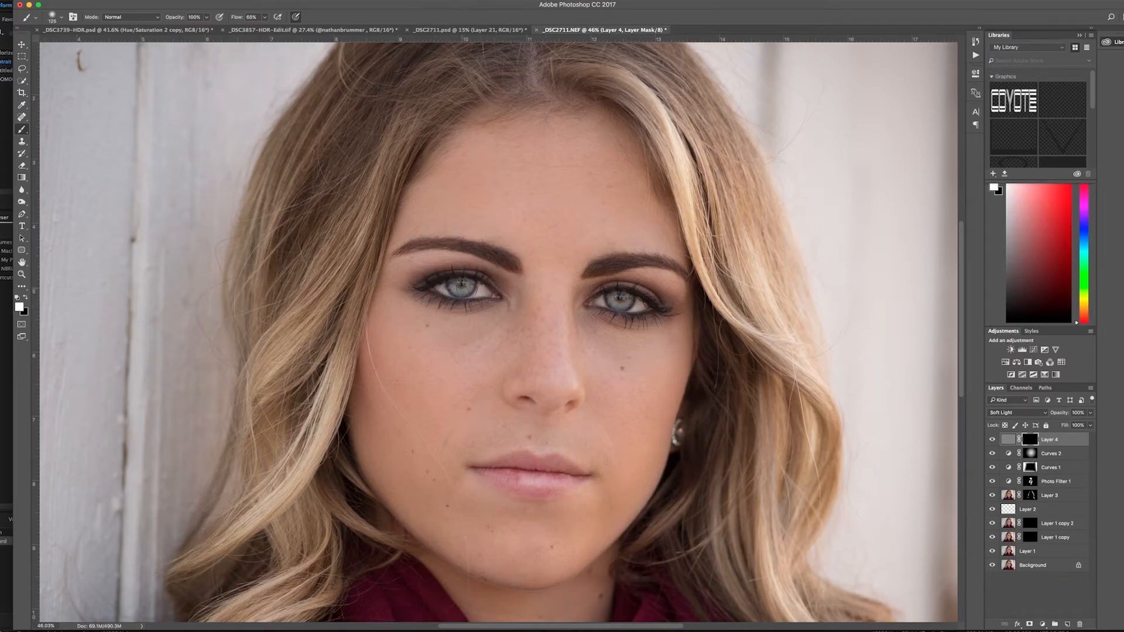
left_click_drag(626, 294, 612, 306)
- Paint white on the Layer 4 mask along the hair on both sides of the face with a 500 px brush
key("bracketright")
key("bracketright")
key("bracketright")
key("bracketright")
key("bracketright")
key("bracketright")
key("bracketright")
mouse_move(651, 92)
left_mouse_down()
mouse_move(703, 189)
mouse_move(734, 289)
mouse_move(783, 365)
mouse_move(768, 511)
mouse_move(782, 530)
left_mouse_up()
mouse_move(397, 146)
left_mouse_down()
mouse_move(350, 240)
mouse_move(296, 459)
mouse_move(289, 575)
mouse_move(320, 550)
left_mouse_up()
key("ctrl+0")
scroll(403, 516, "up", 3)
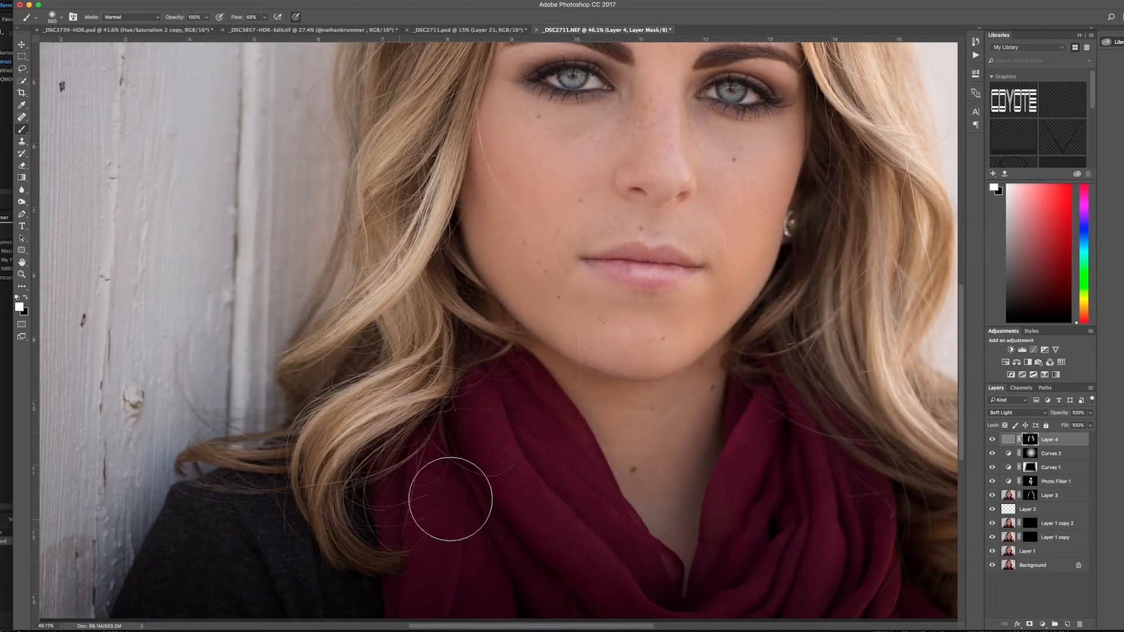
scroll(588, 340, "up", 4)
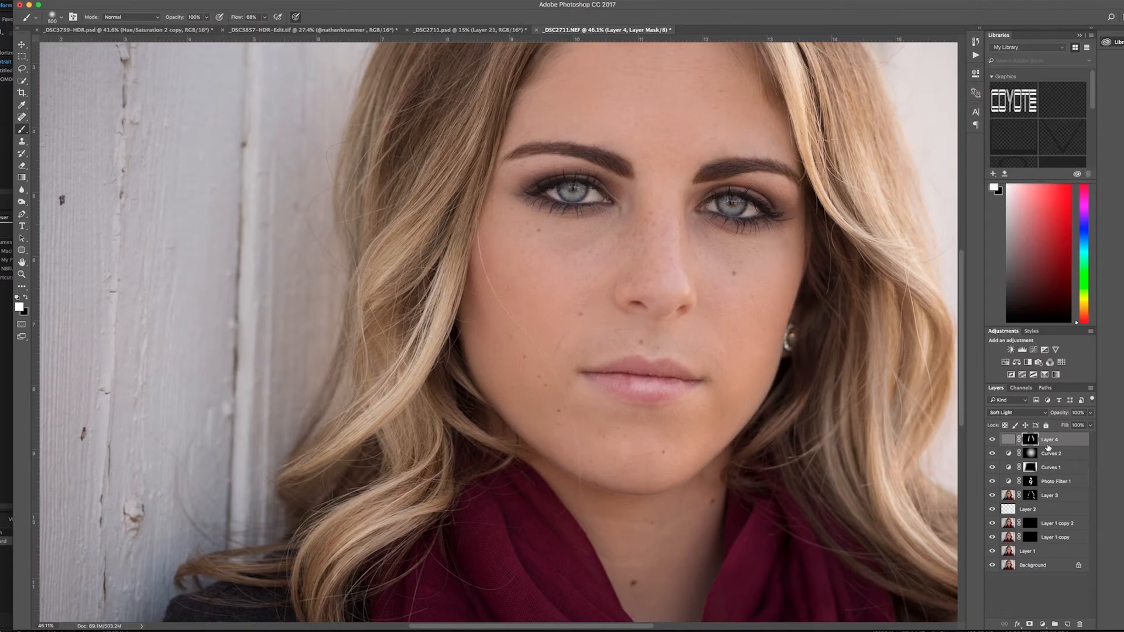
- Duplicate Layer 4 twice to strengthen the sharpening, and group the three High Pass layers
key("ctrl+j")
key("x")
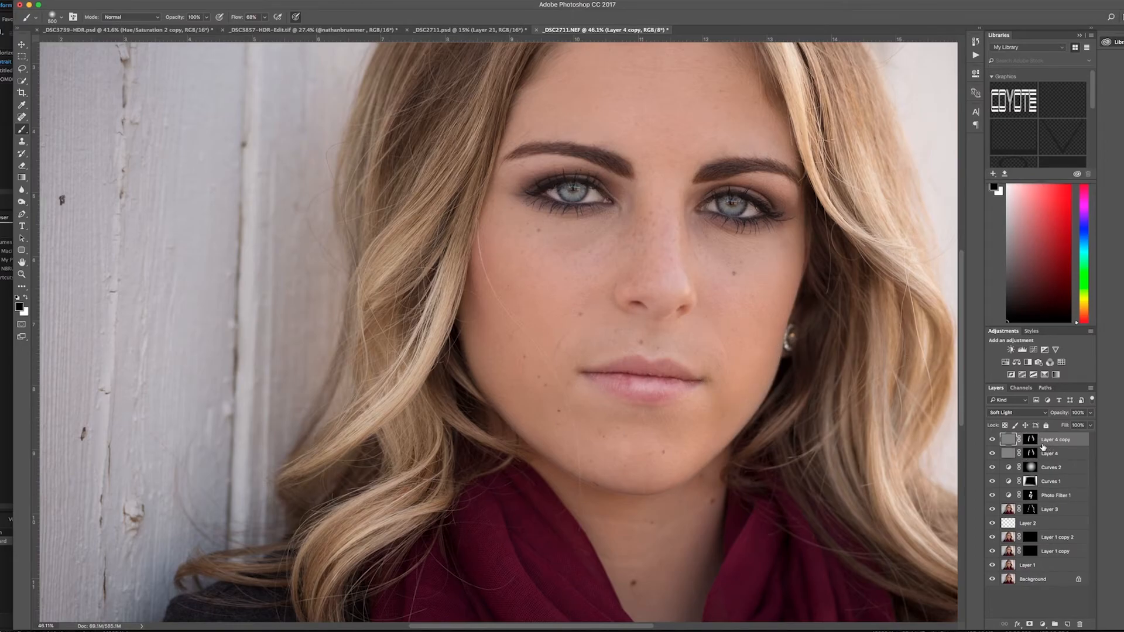
key("ctrl+j")
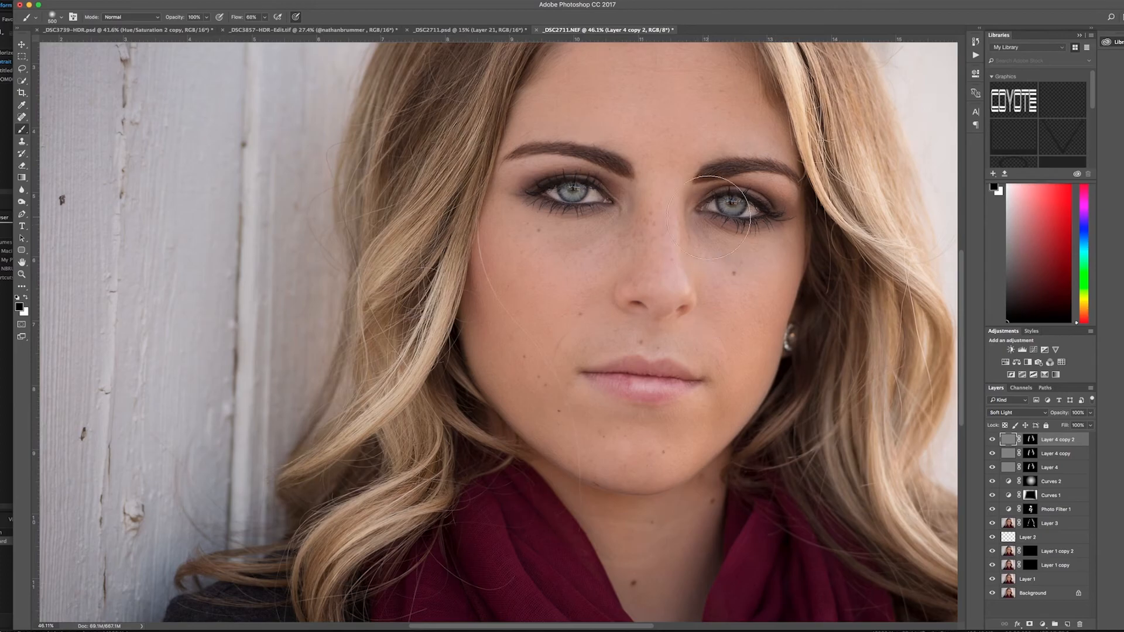
scroll(727, 193, "up", 10)
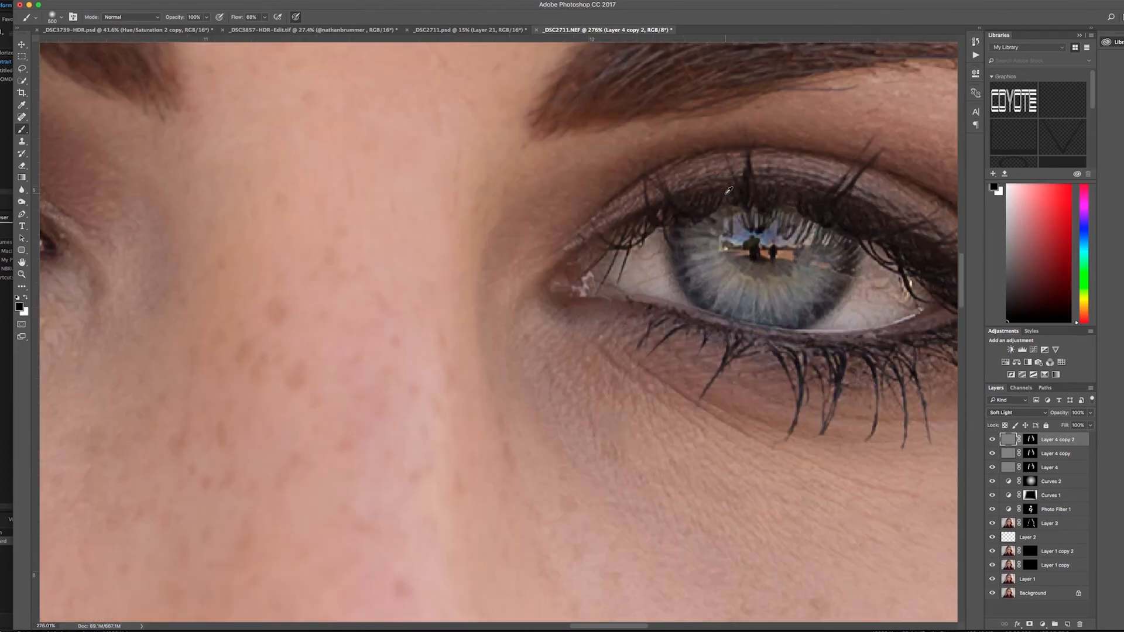
scroll(727, 194, "down", 10)
scroll(729, 191, "down", 3)
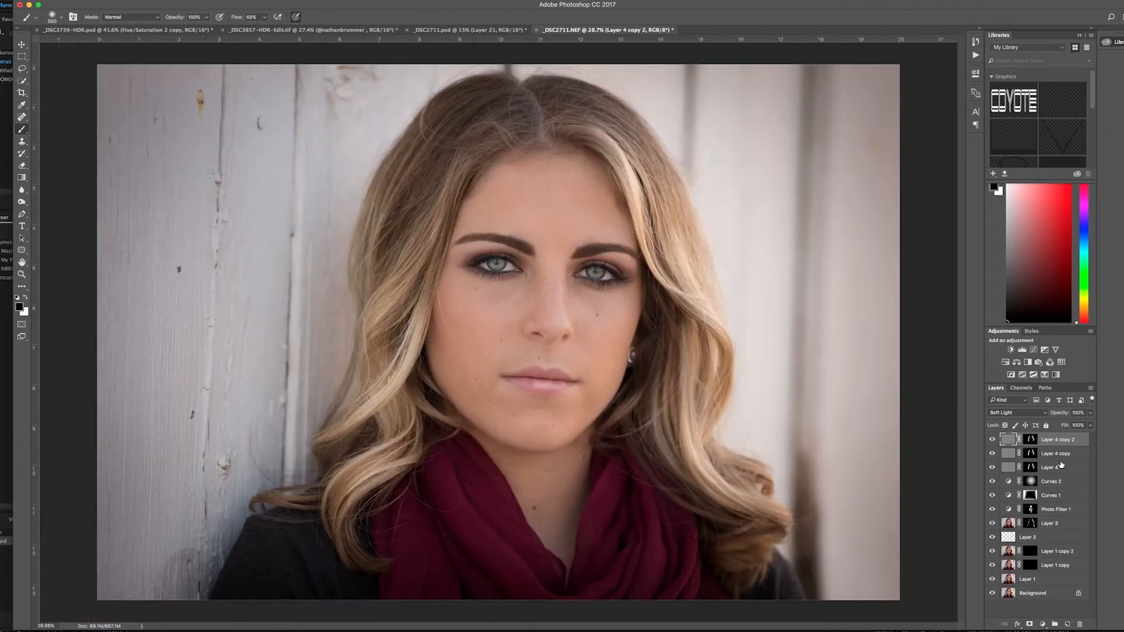
left_click(1049, 469, "shift")
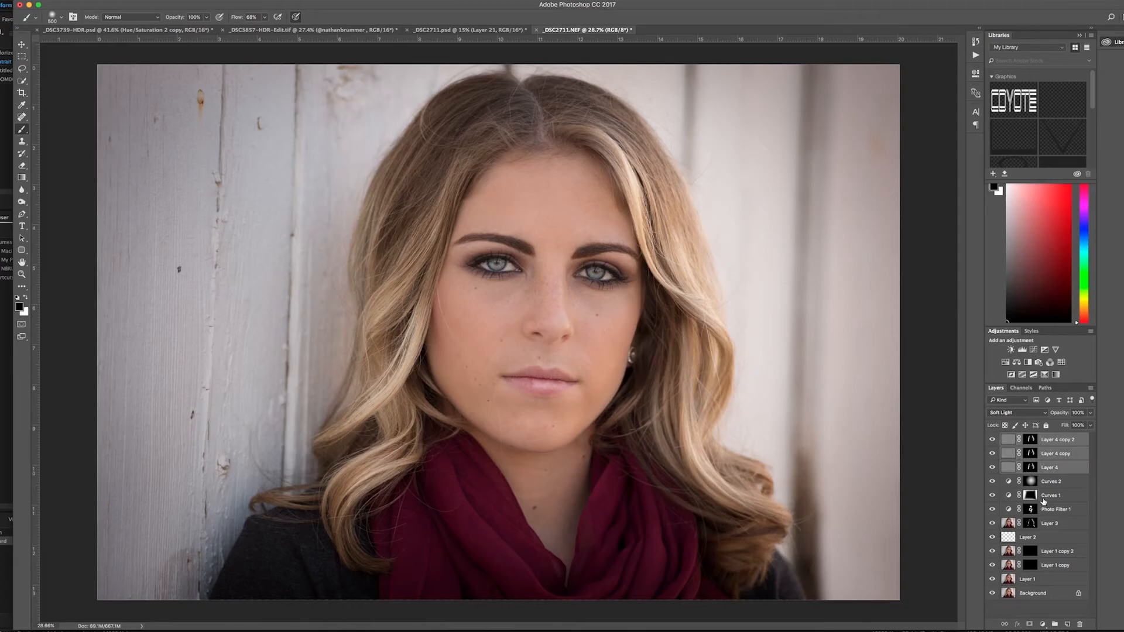
left_click(1055, 625)
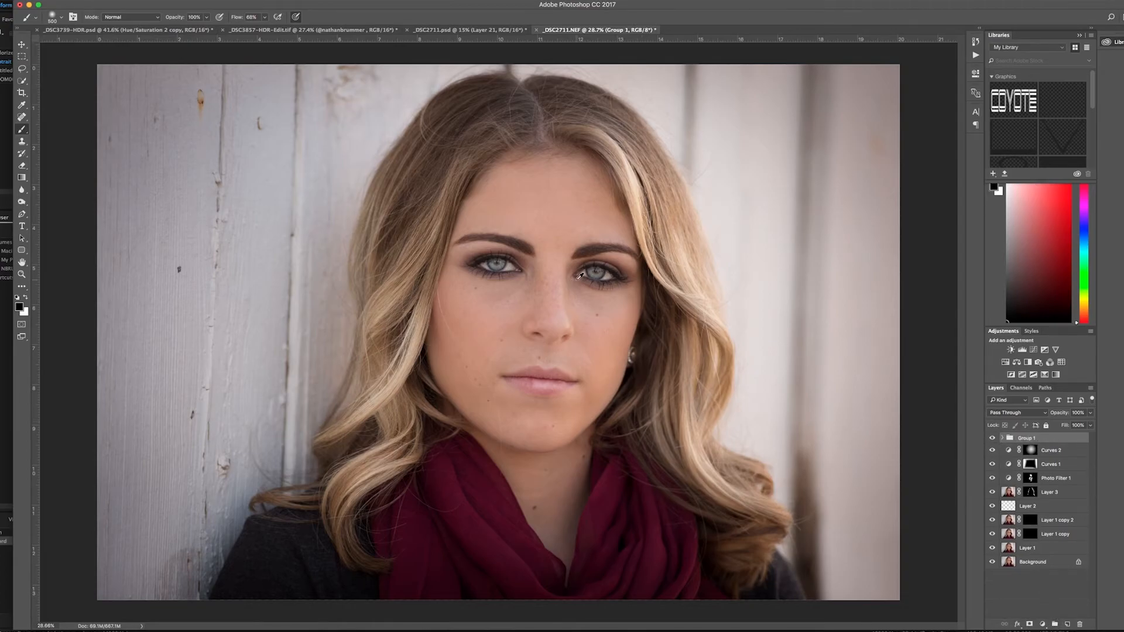
- Toggle Group 1's visibility to compare the combined sharpening on the eyes and on the whole portrait
scroll(593, 266, "up", 10)
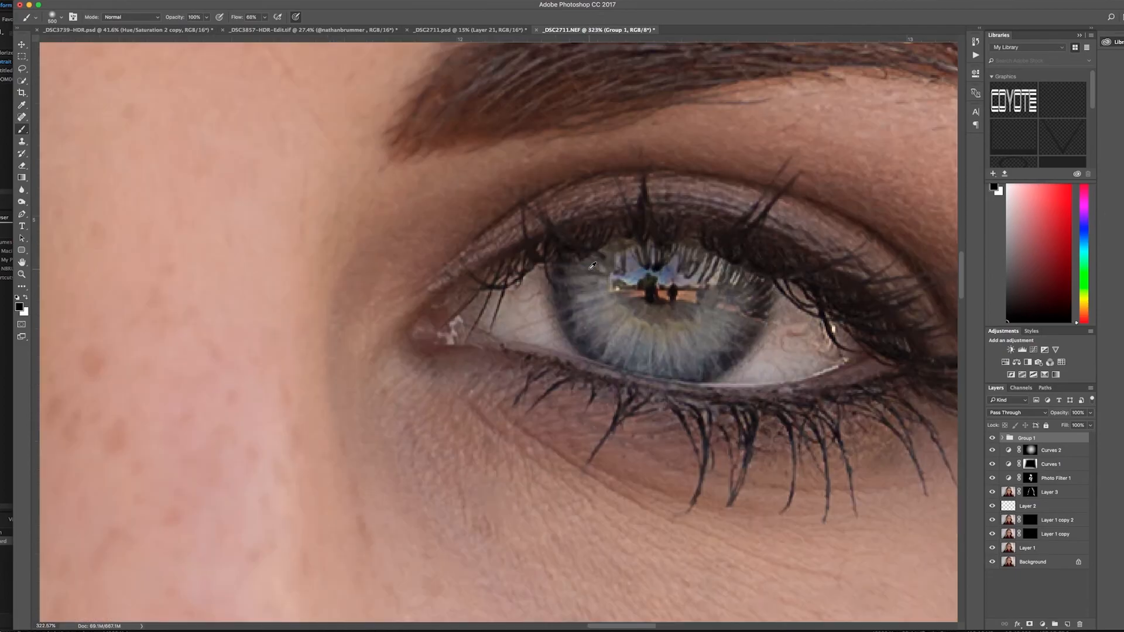
scroll(593, 266, "down", 5)
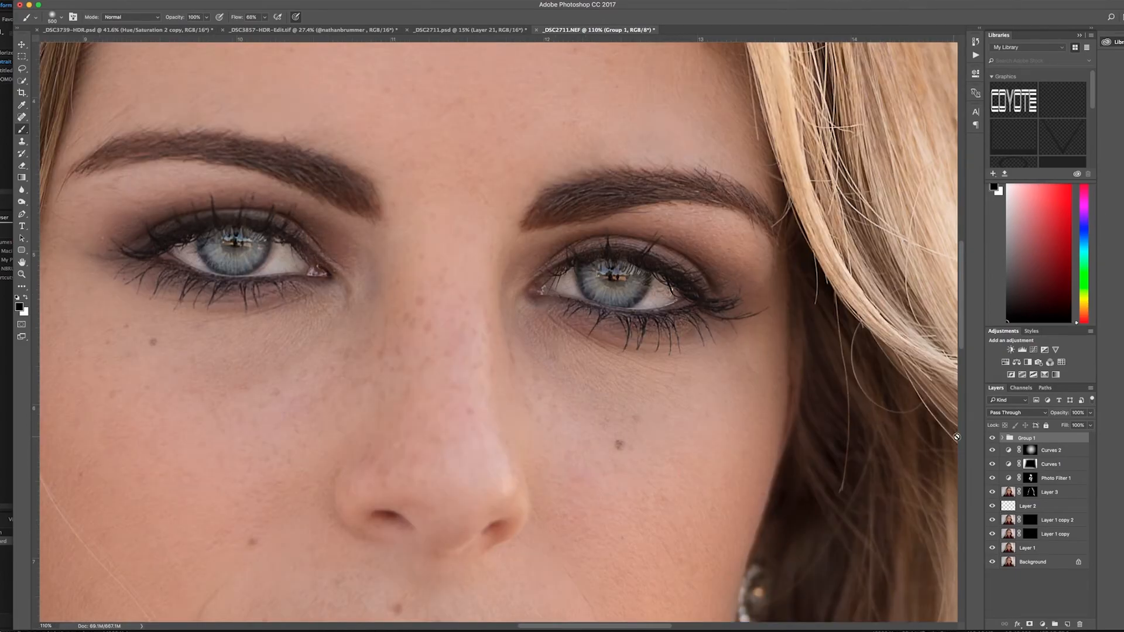
left_click(993, 439)
left_click(992, 438)
left_click(992, 438)
left_click(992, 438)
left_click(992, 438)
key("super+0")
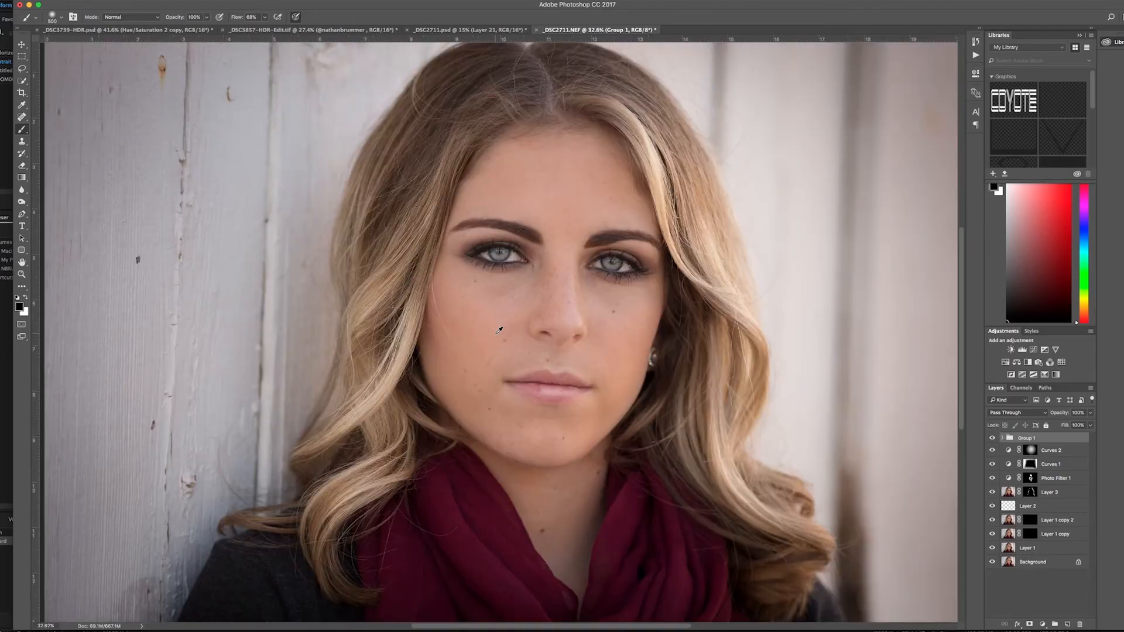
scroll(500, 331, "down", 3)
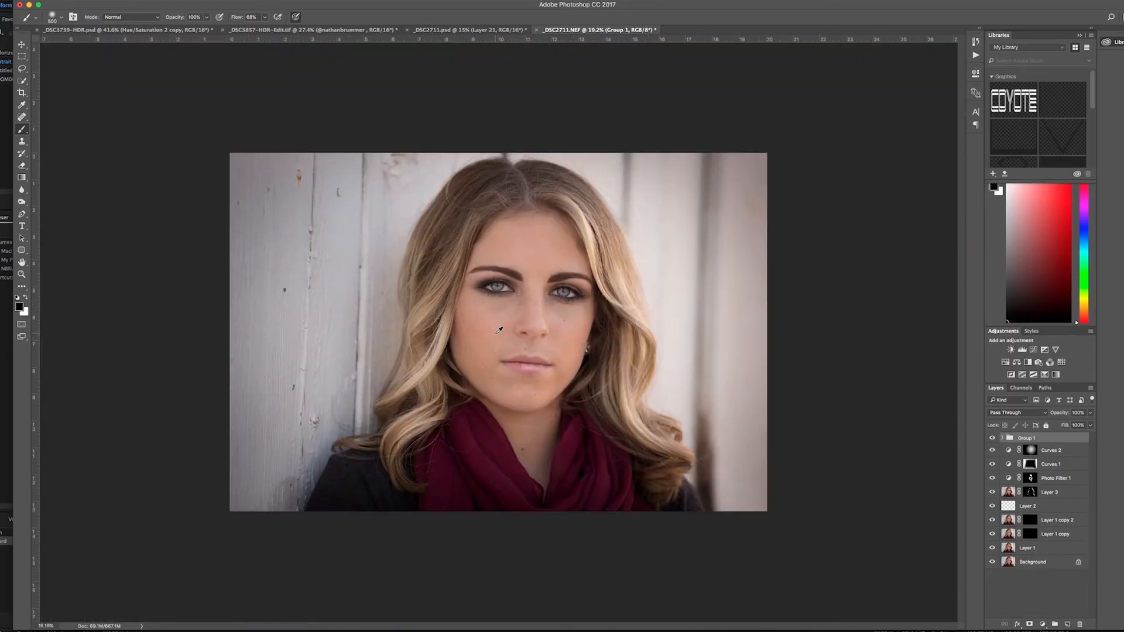
scroll(500, 331, "up", 1)
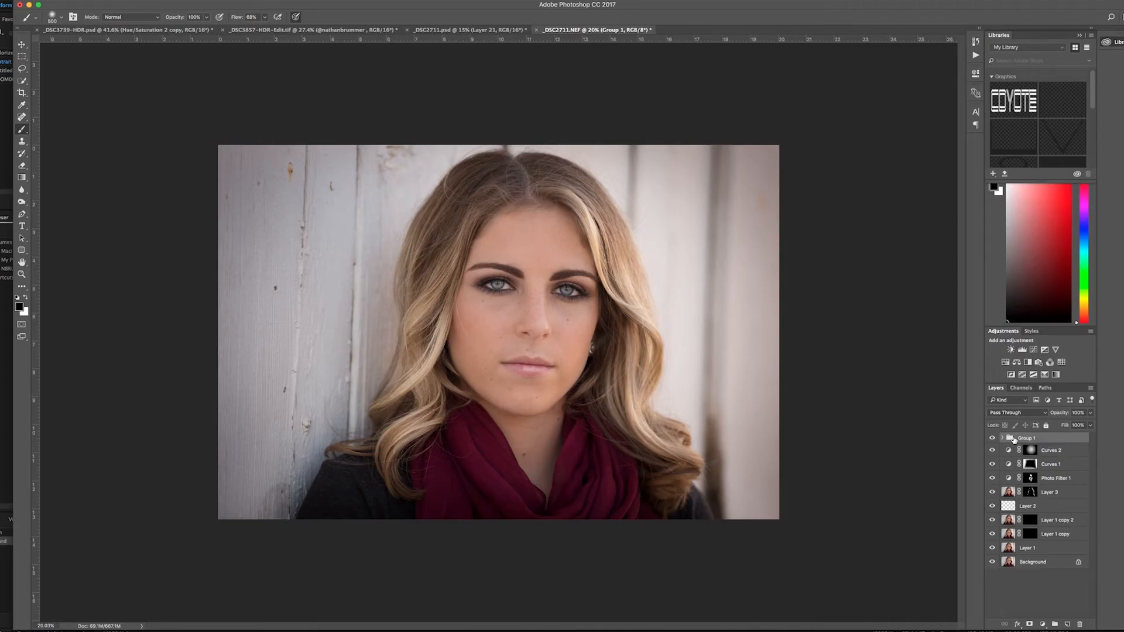
- Stamp all visible layers into a new layer above Group 1 and start an Iris Blur on it
key("alt+shift+super+e")
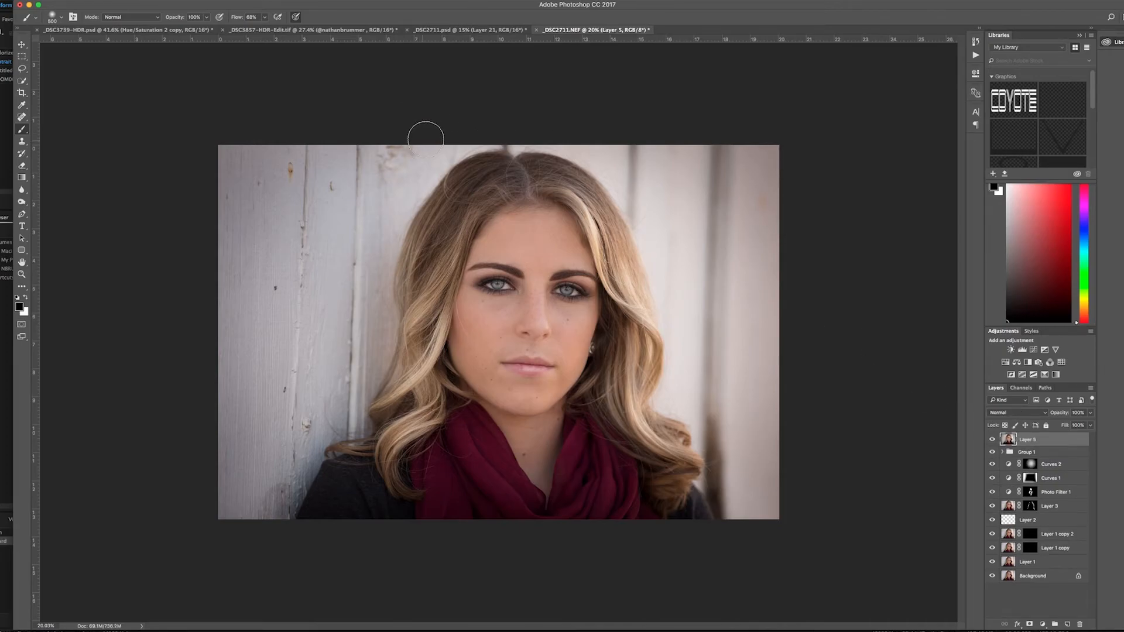
left_click(196, 1)
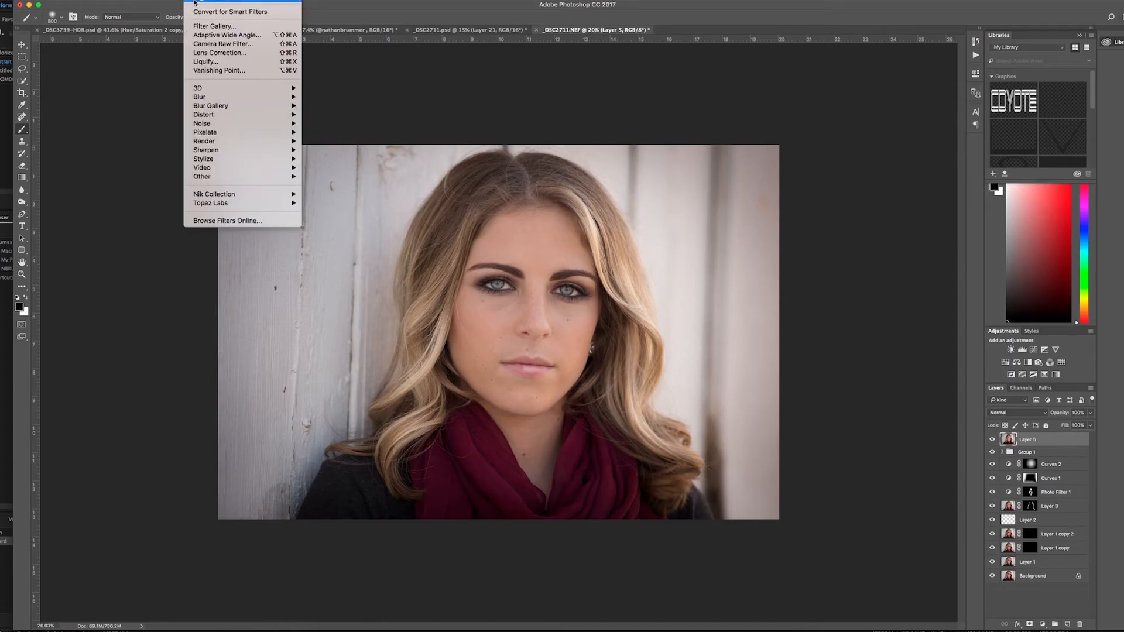
mouse_move(197, 106)
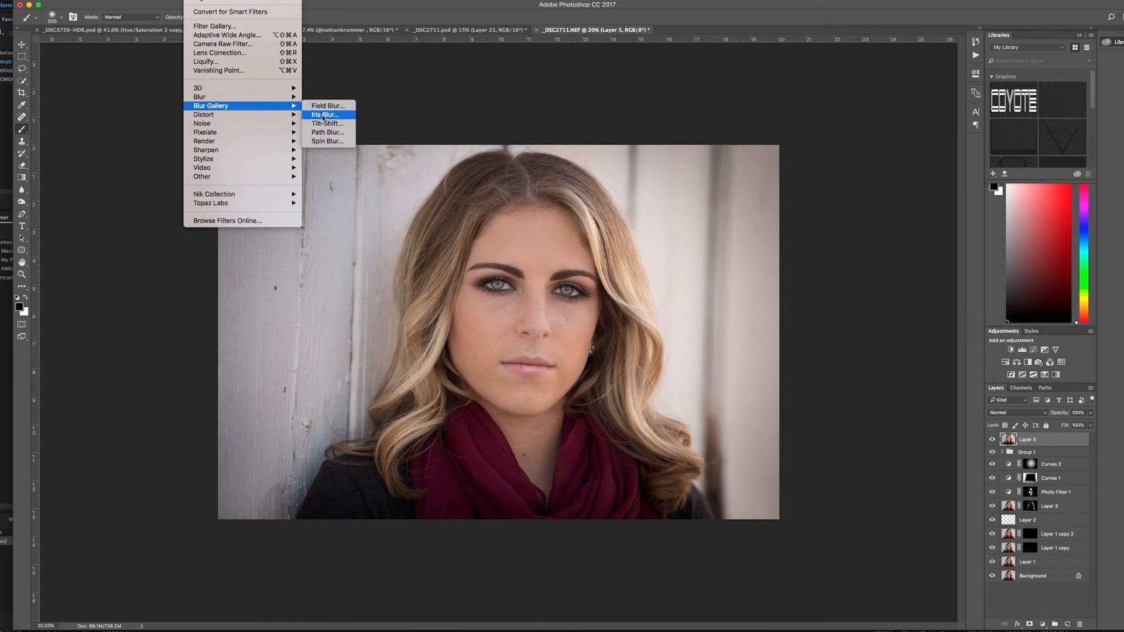
left_click(325, 115)
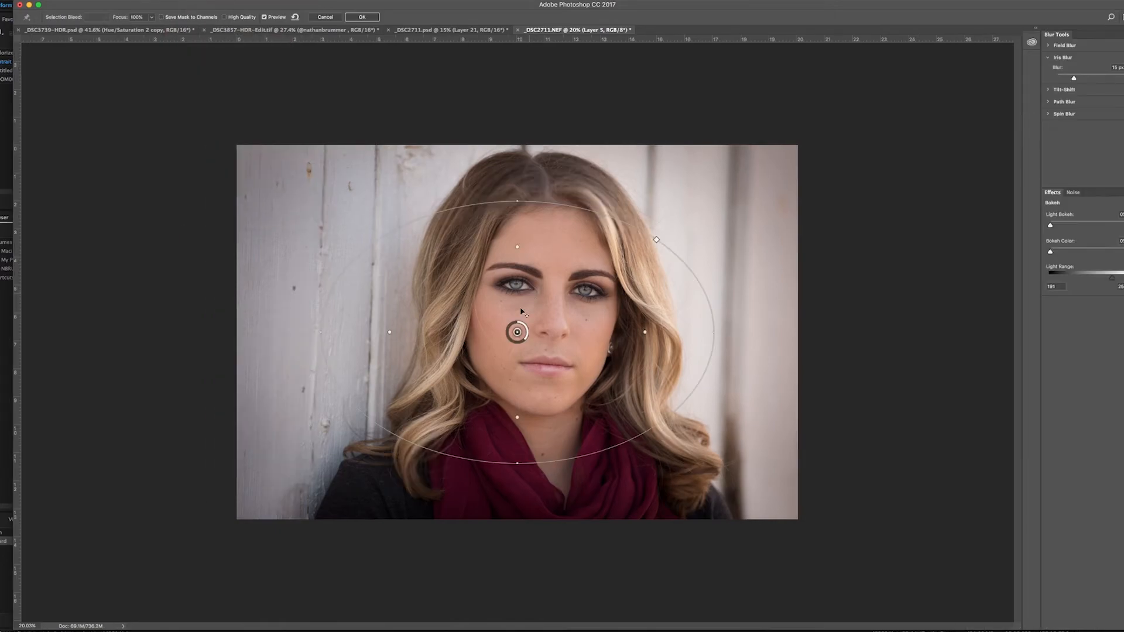
- Center the Iris Blur on the nose and adjust its ellipse and inner feather points to keep the face and hair sharp
left_click_drag(517, 333, 556, 318)
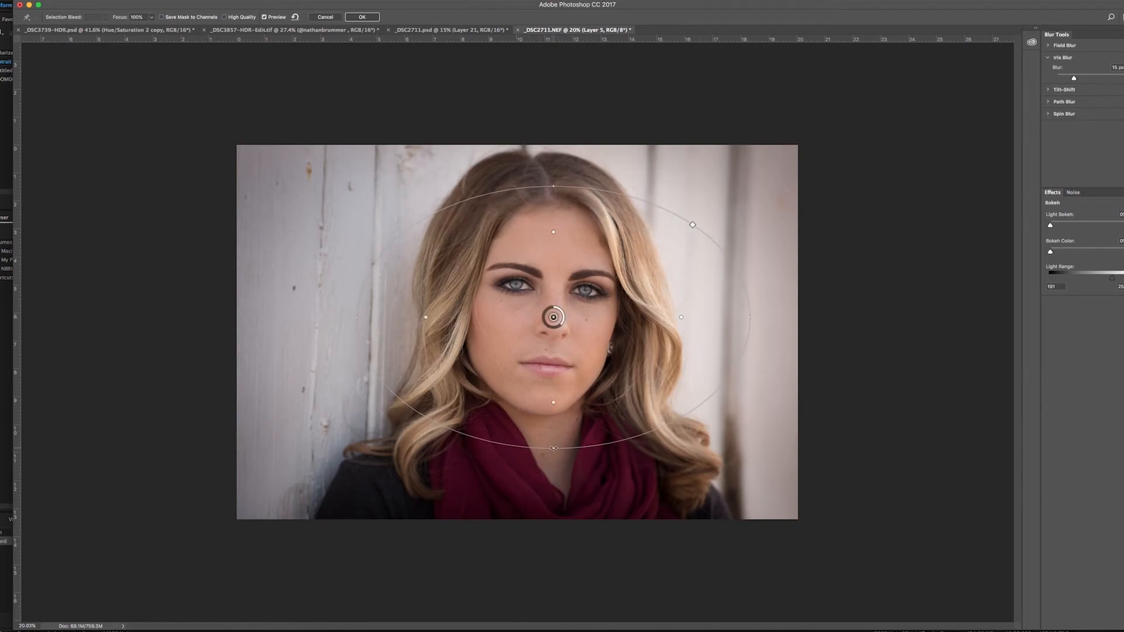
left_click_drag(553, 449, 545, 525)
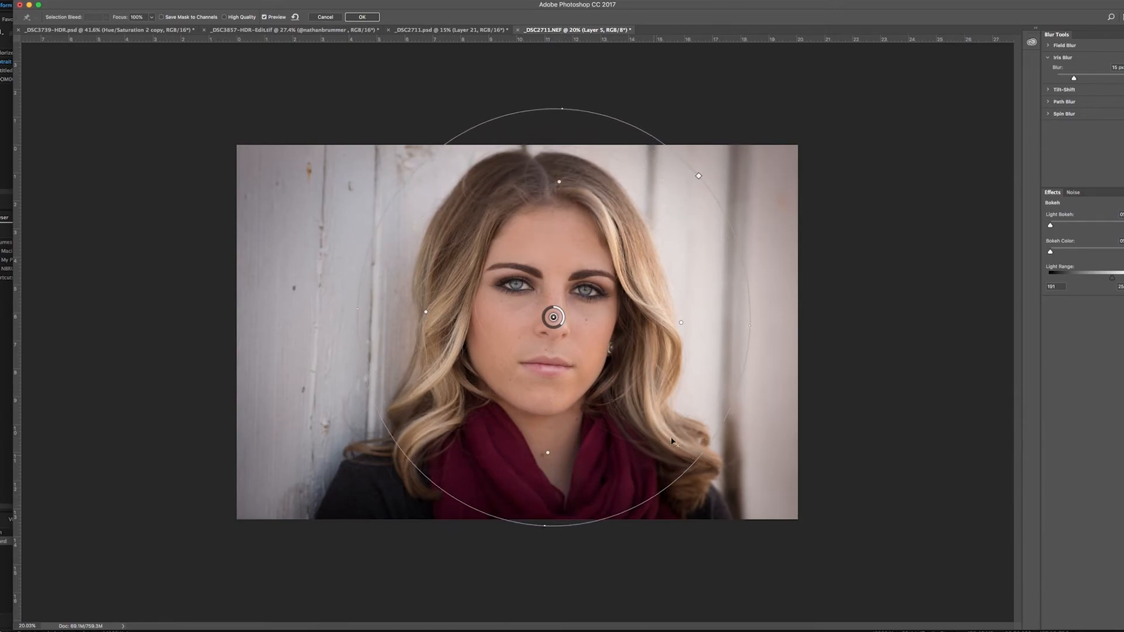
left_click_drag(749, 325, 722, 327)
left_click_drag(566, 184, 566, 164)
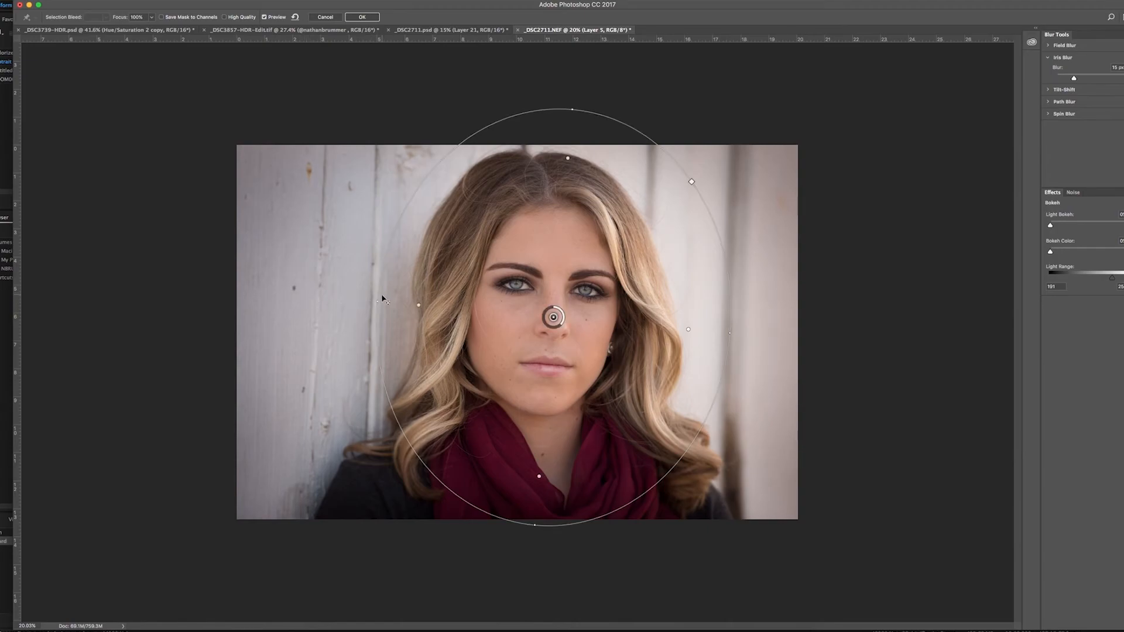
left_click_drag(377, 301, 419, 305)
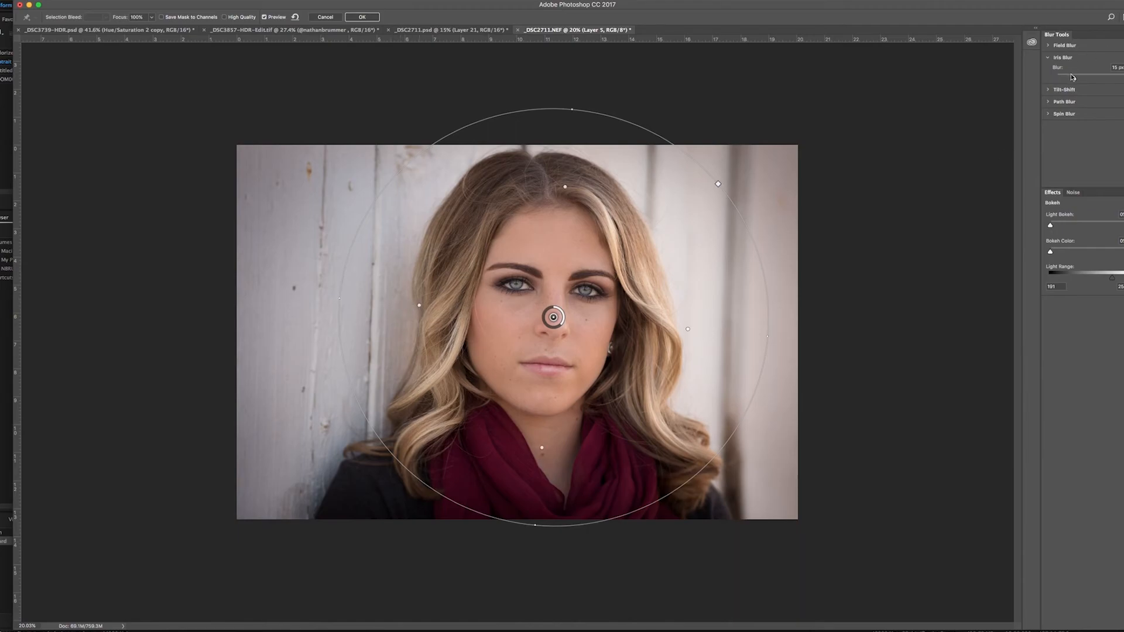
- Apply the Iris Blur at 27 px with its ellipse widened and made slightly taller around the face and hair
mouse_move(1074, 77)
left_mouse_down()
mouse_move(1093, 80)
mouse_move(1084, 80)
left_mouse_up()
left_click_drag(420, 305, 407, 305)
left_click_drag(566, 177, 567, 173)
left_click_drag(768, 339, 762, 338)
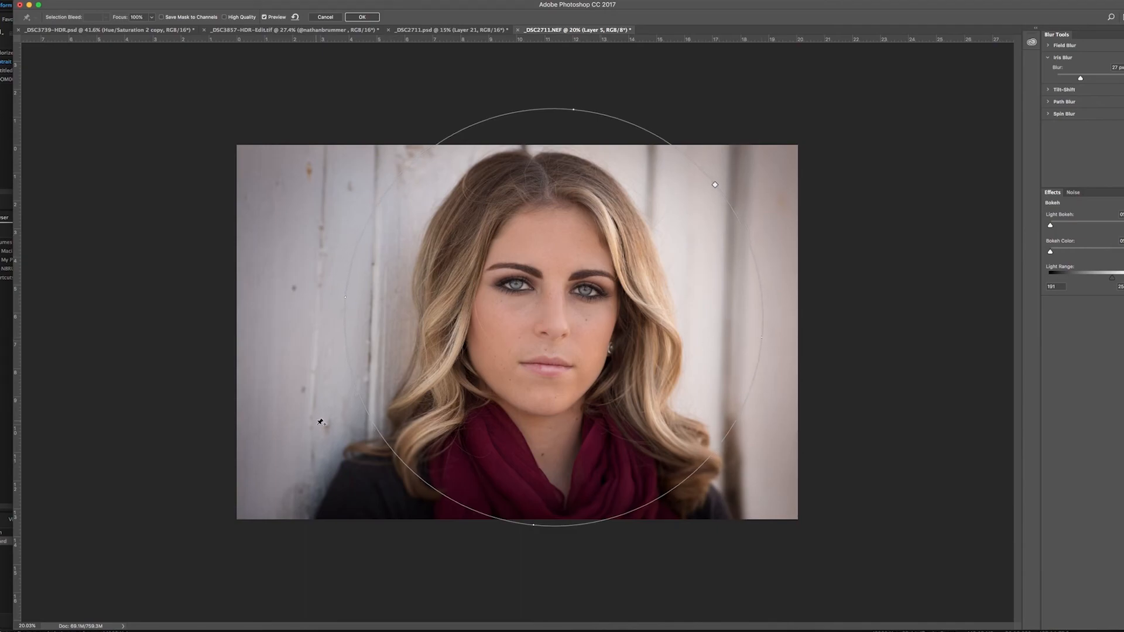
left_click_drag(346, 296, 315, 299)
left_click_drag(386, 305, 402, 307)
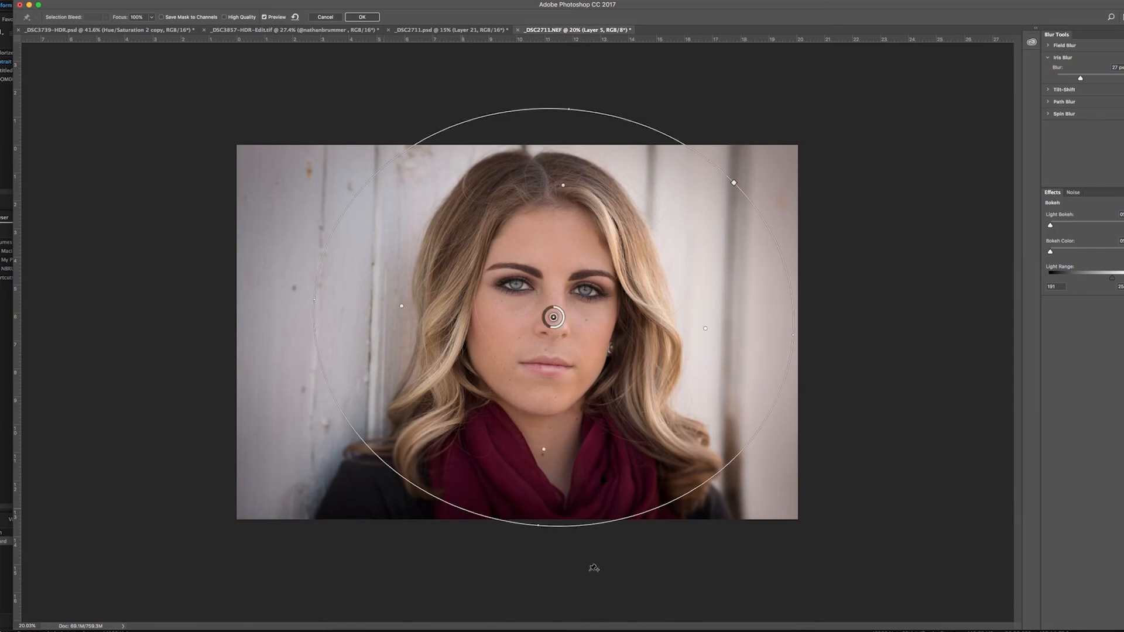
left_click_drag(538, 527, 535, 533)
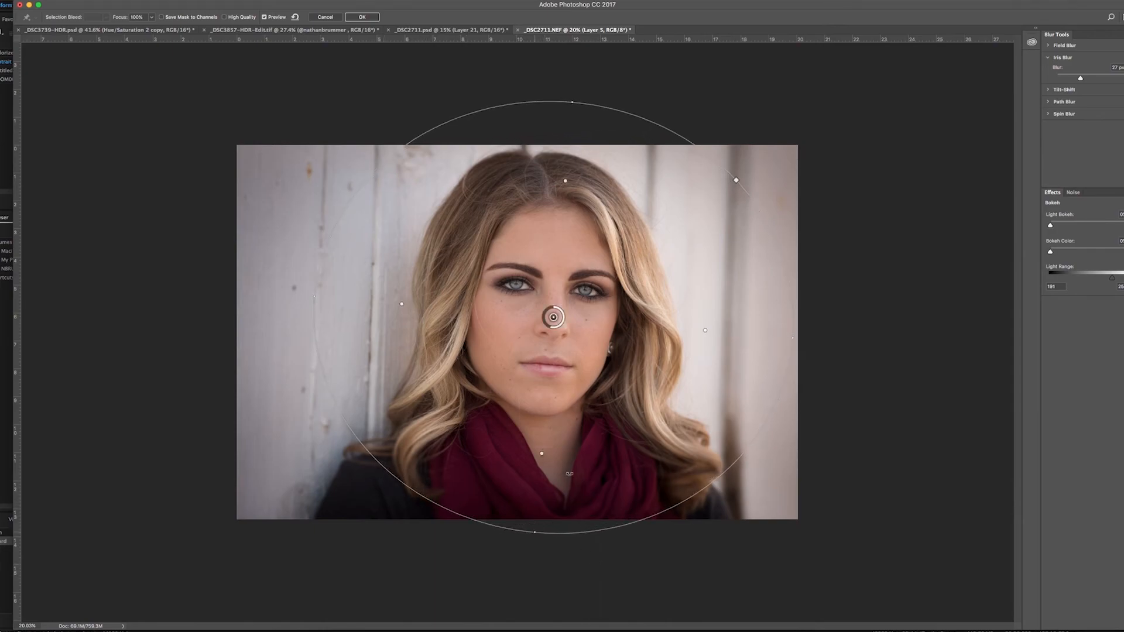
left_click(363, 17)
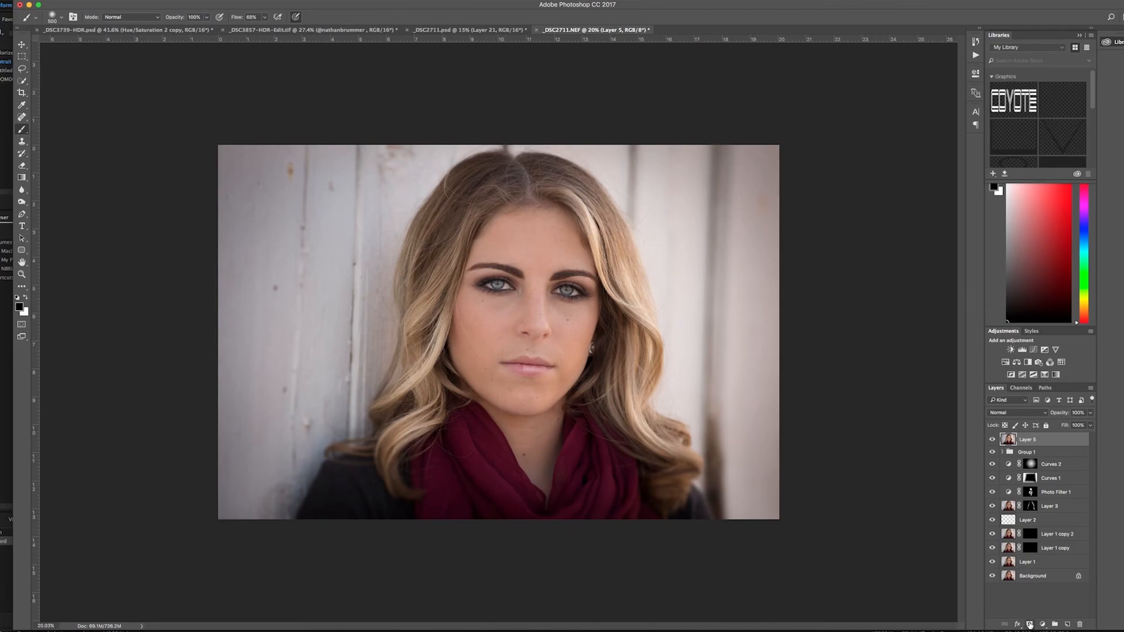
- Add a layer mask to Layer 5 and paint black with a 1000 px brush over the scarf and lower hair to remove the blur
left_click(1029, 624)
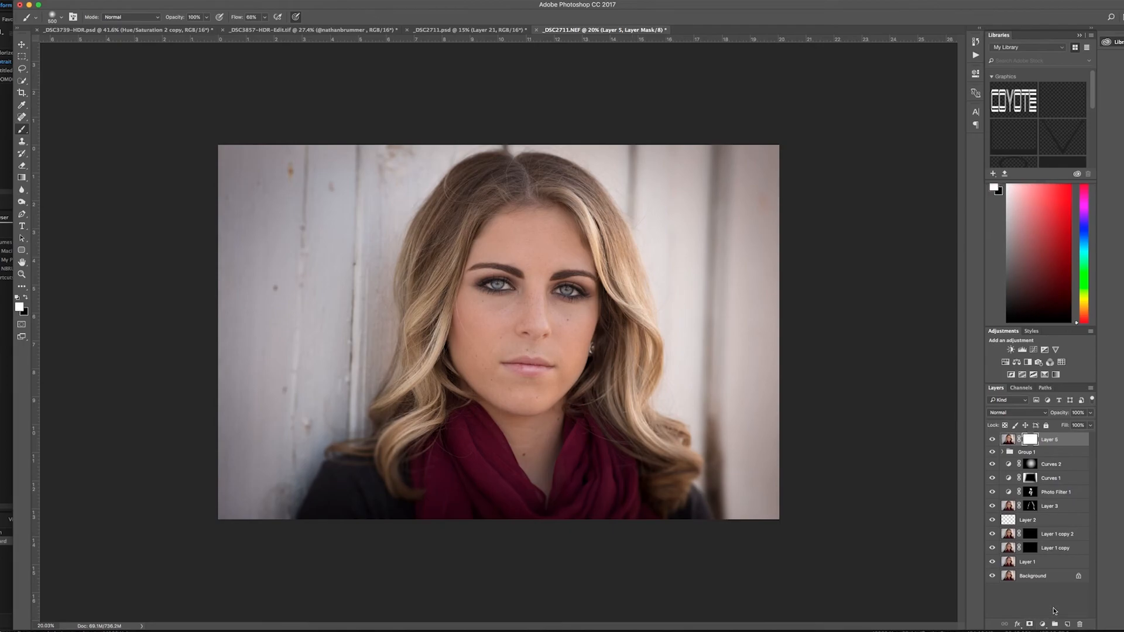
key("bracketright")
key("bracketright")
key("bracketright")
key("bracketright")
key("bracketright")
key("x")
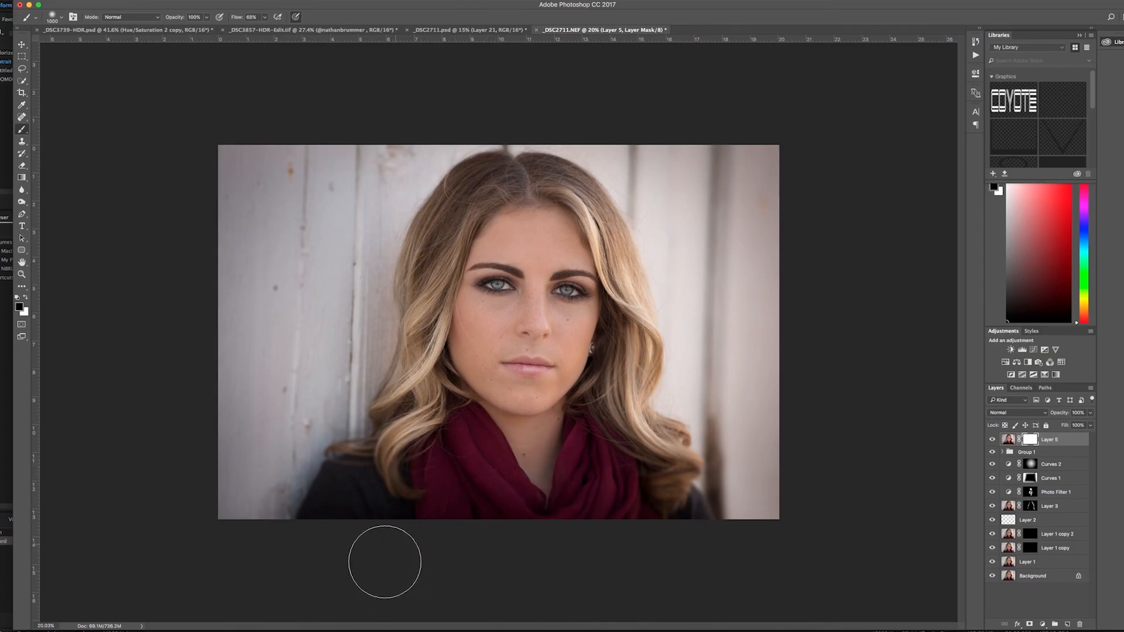
mouse_move(438, 485)
left_mouse_down()
mouse_move(632, 494)
mouse_move(429, 502)
mouse_move(494, 398)
left_mouse_up()
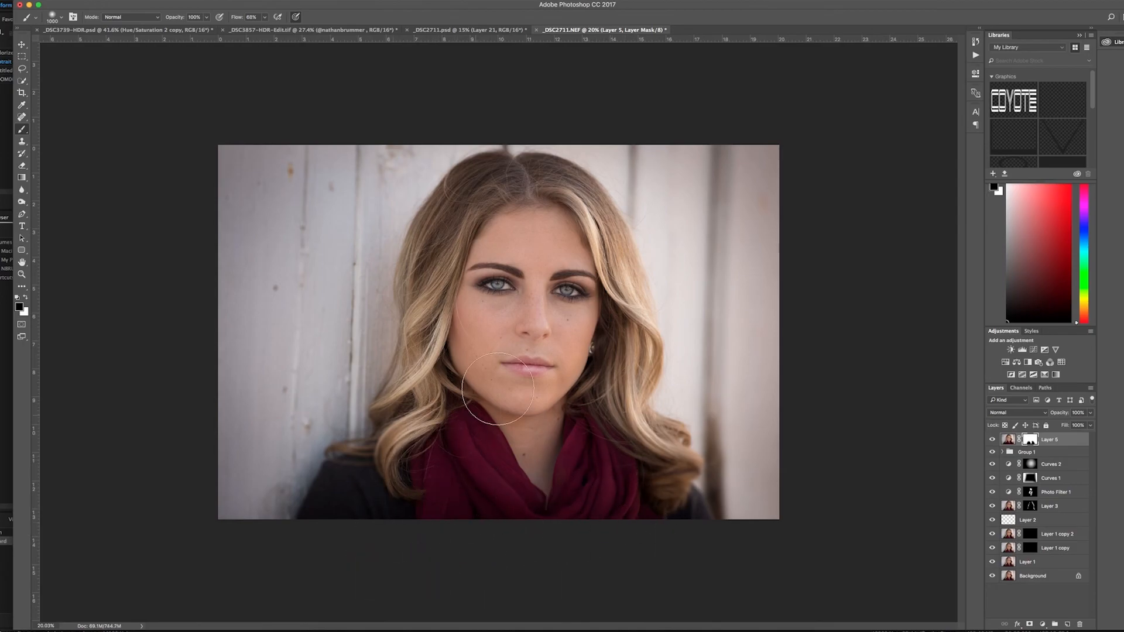
- Stamp all visible layers into a new layer on top, and group Layer 5 through Layer 1 below it
left_click(1065, 442)
key("super+alt+shift+e")
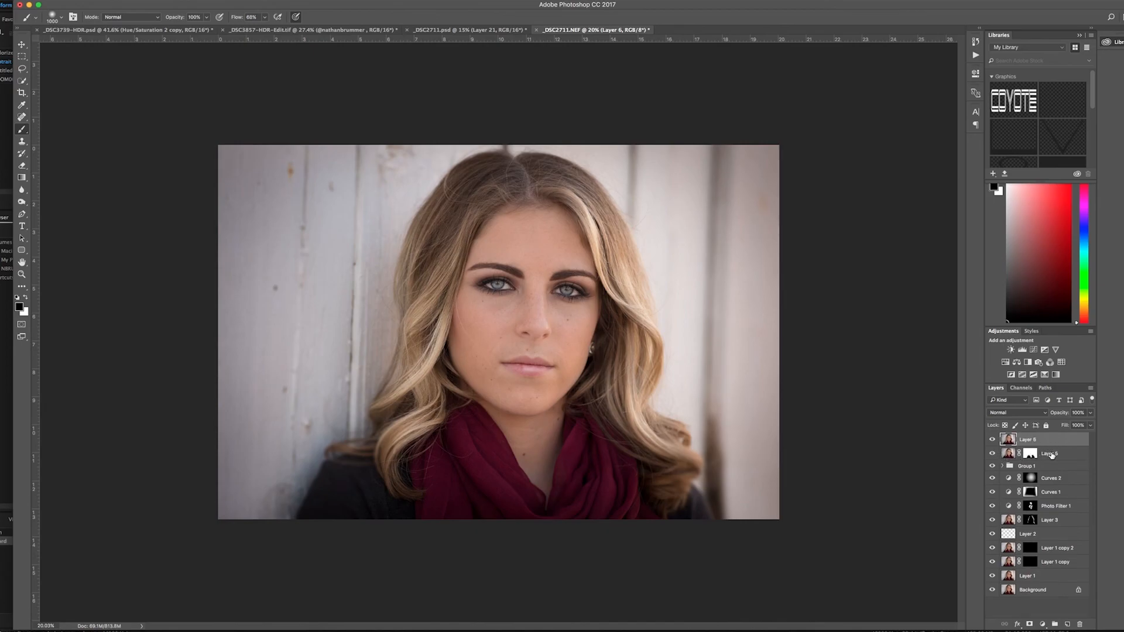
left_click(1029, 577, "shift")
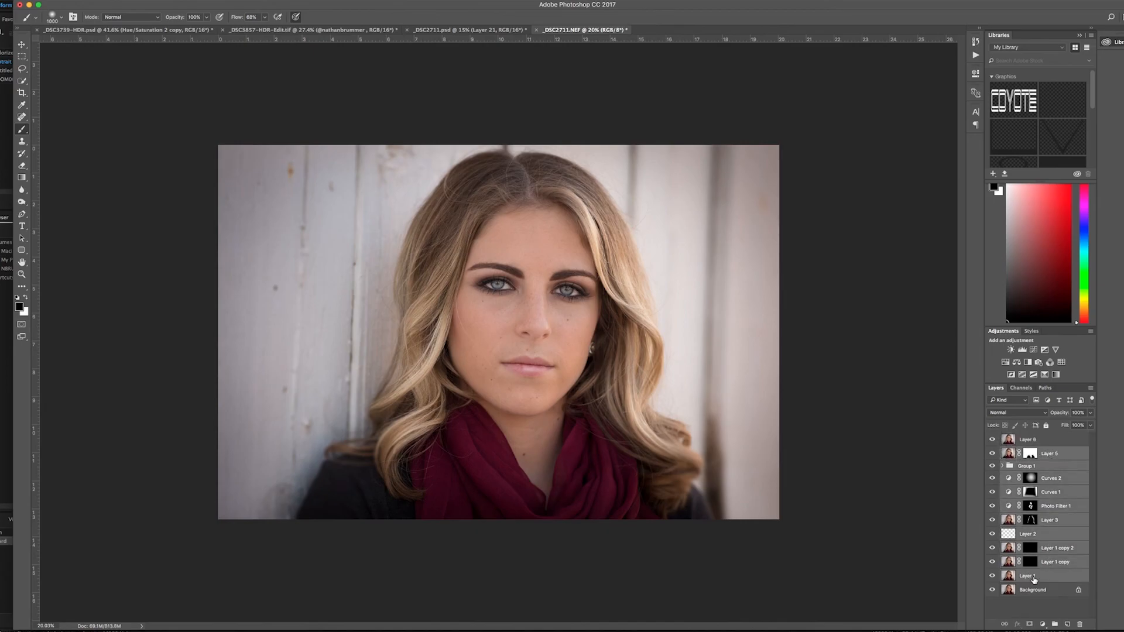
left_click(1055, 624)
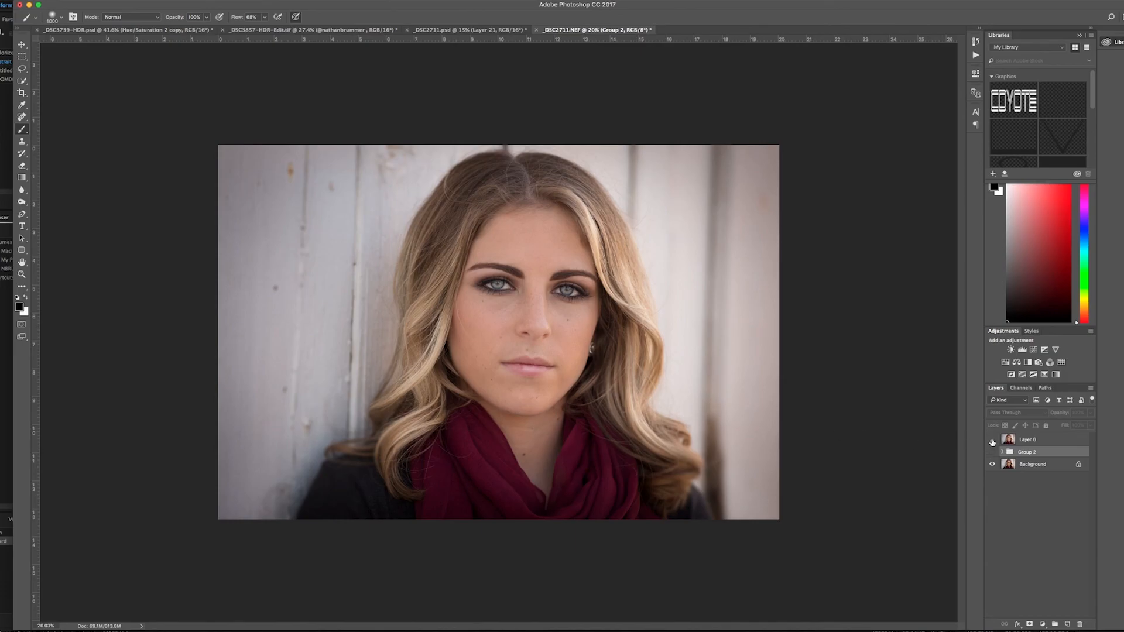
- Toggle the visibility of Layer 6 to compare the retouched portrait with the original
left_click(992, 442)
left_click(992, 442)
left_click(993, 442)
left_click(992, 442)
left_click(992, 442)
left_click(992, 442)
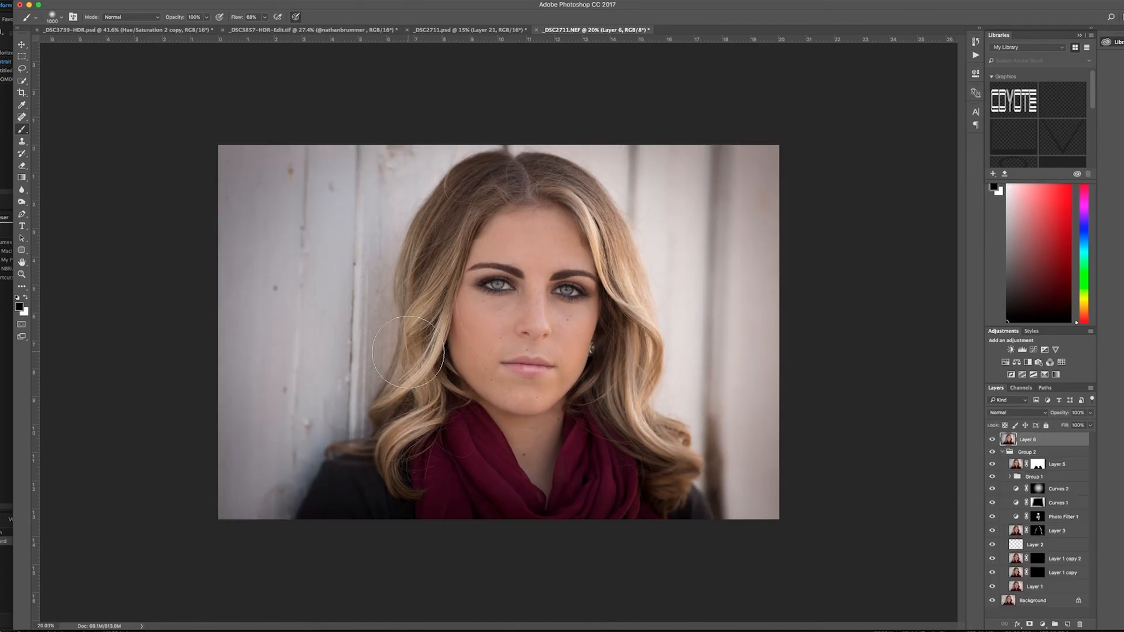